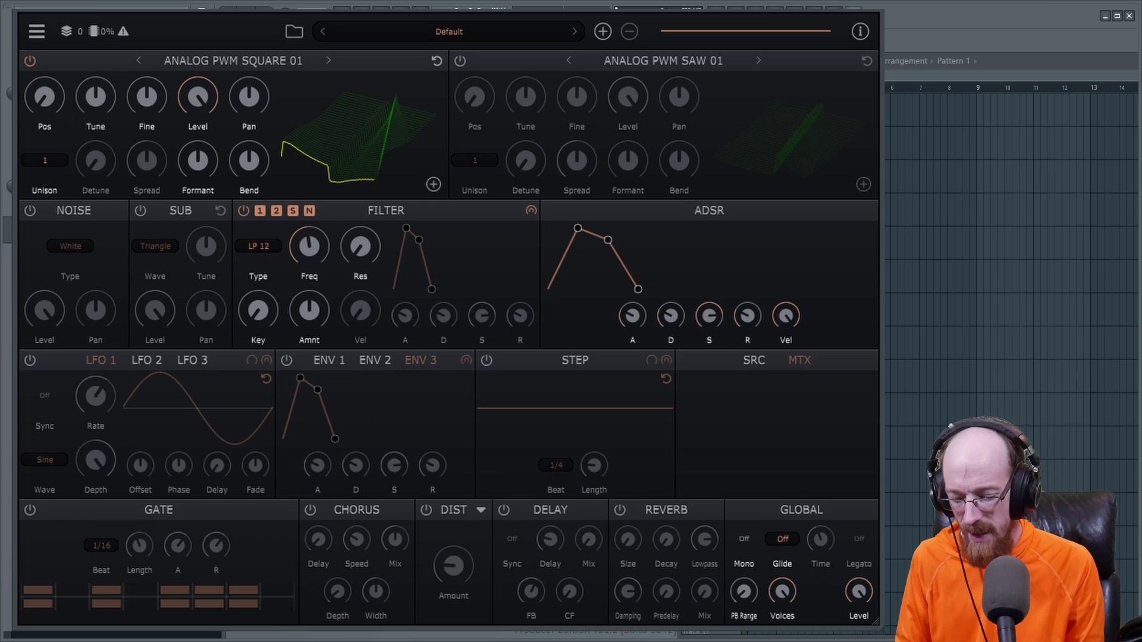
Play the Default preset and turn the ADSR velocity sensitivity fully down.
key(space)
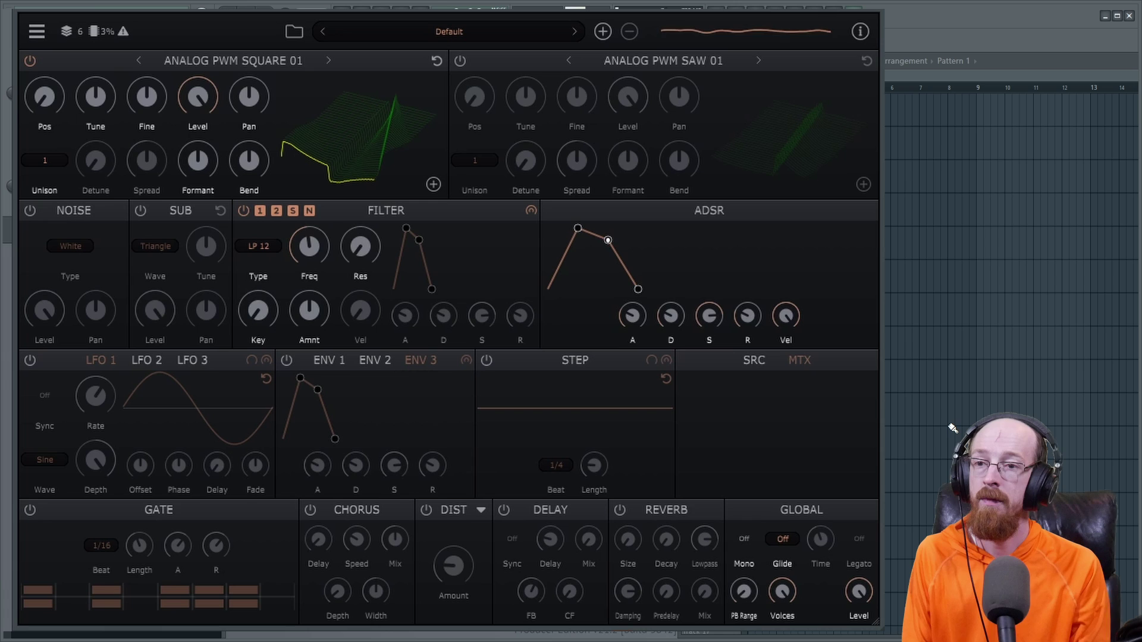
mouse_move(774, 339)
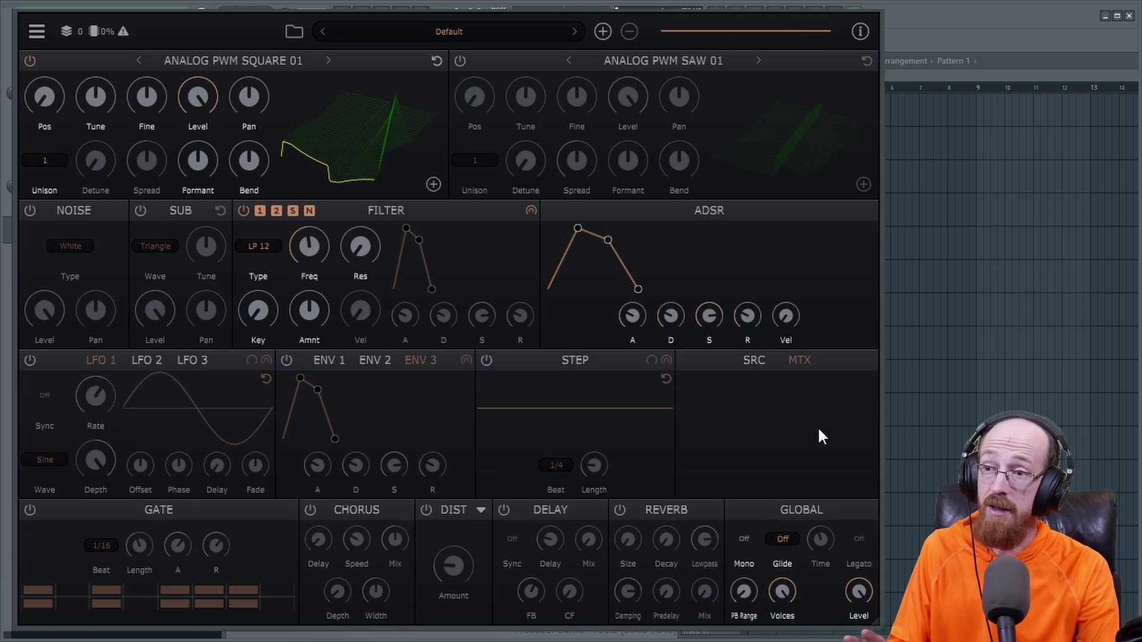
Look through the full preset list and the preset browser with its author and category filters.
click(448, 32)
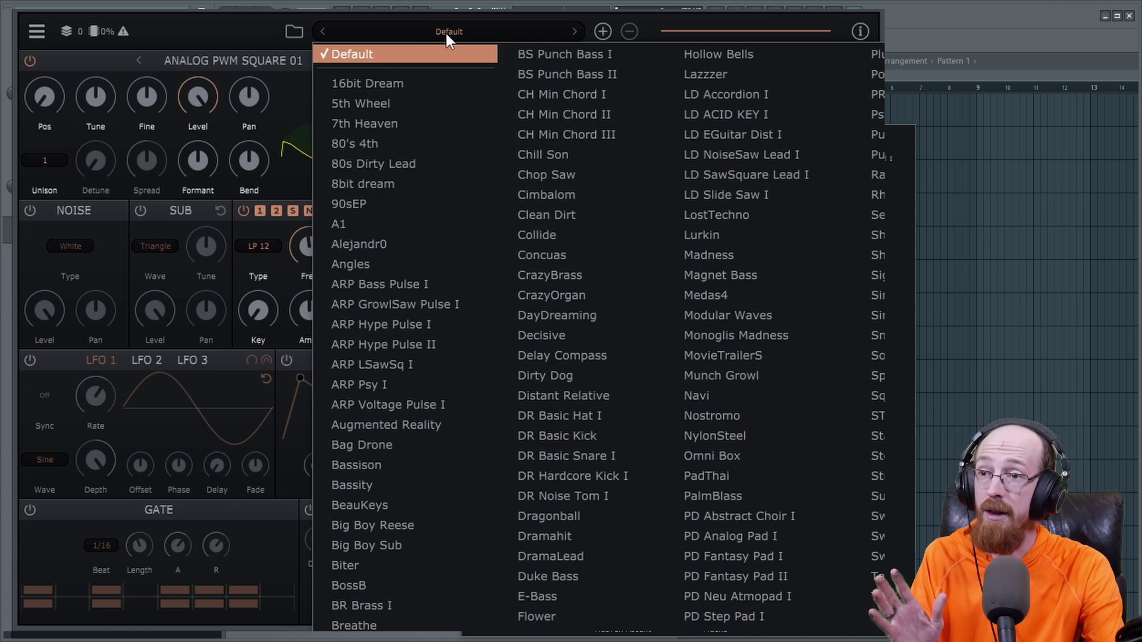
click(294, 32)
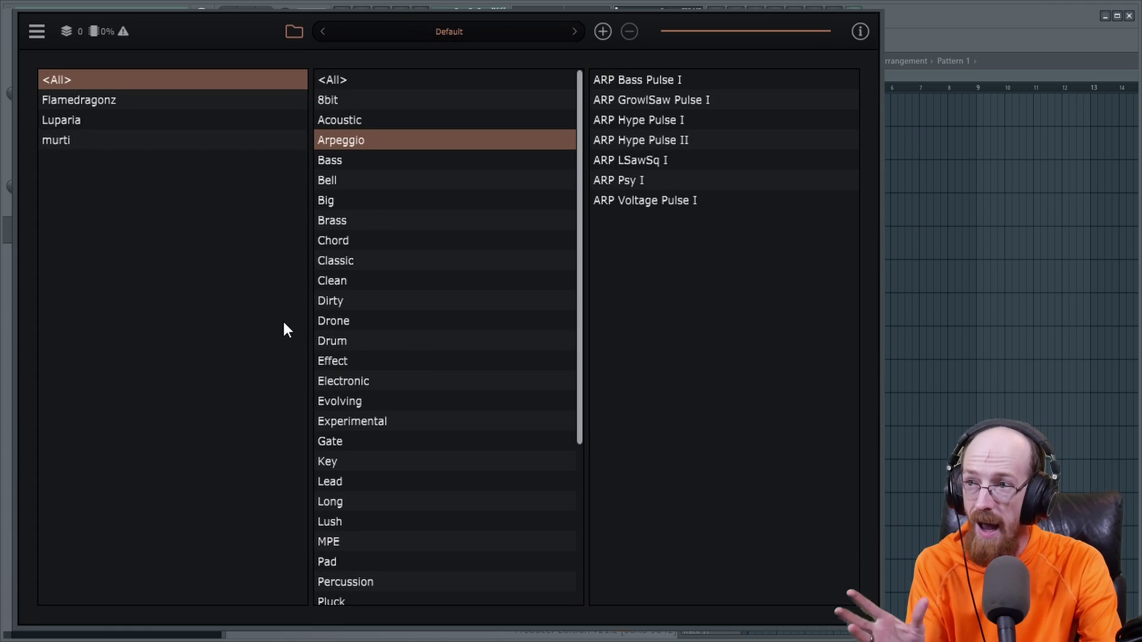
click(294, 32)
Load the 5th Wheel preset and audition it, followed by the BS Filter Bass I preset.
click(454, 41)
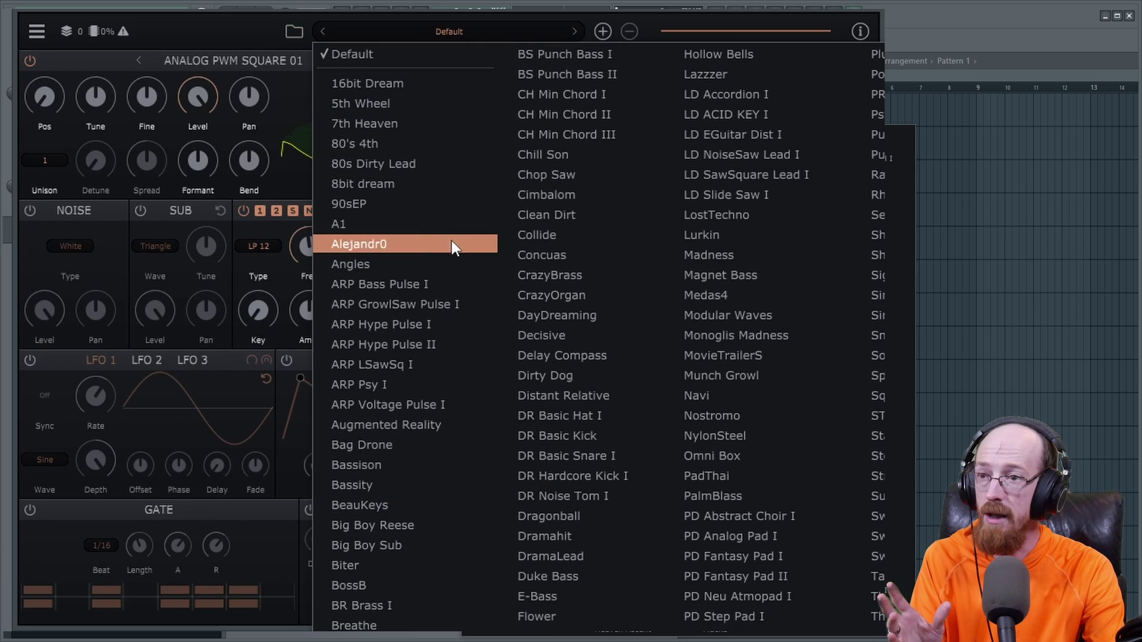
click(415, 100)
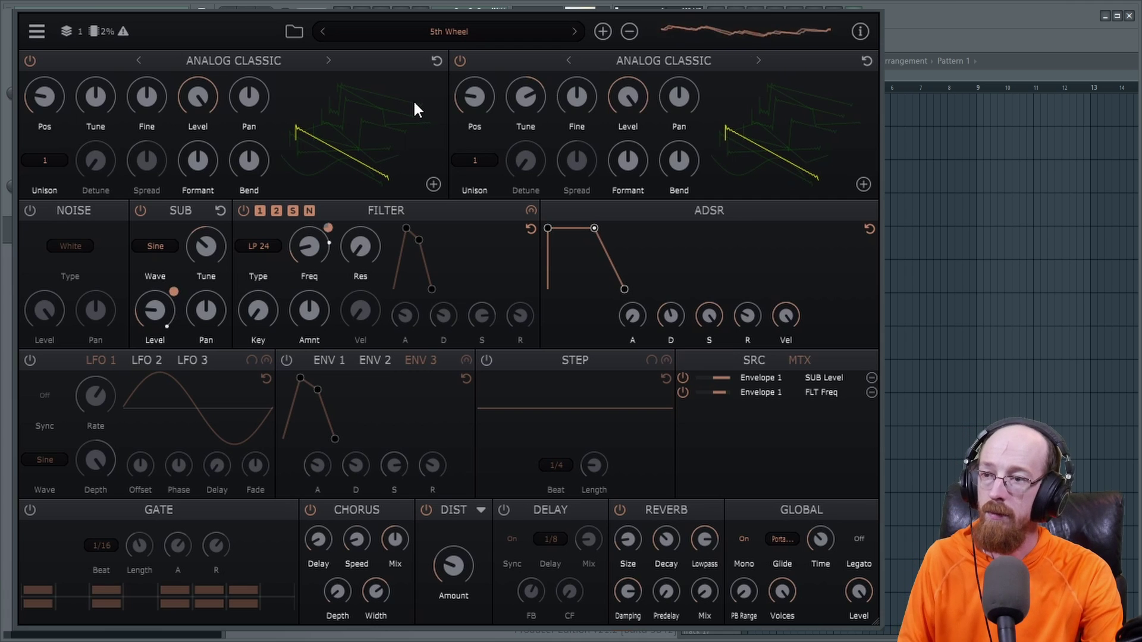
click(446, 36)
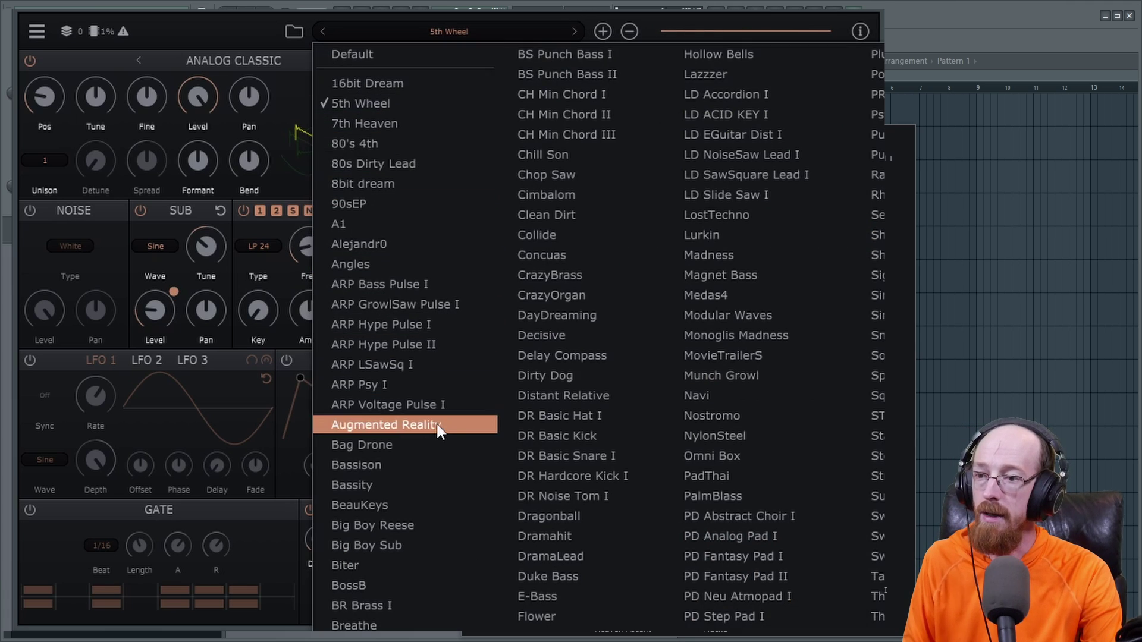
click(466, 586)
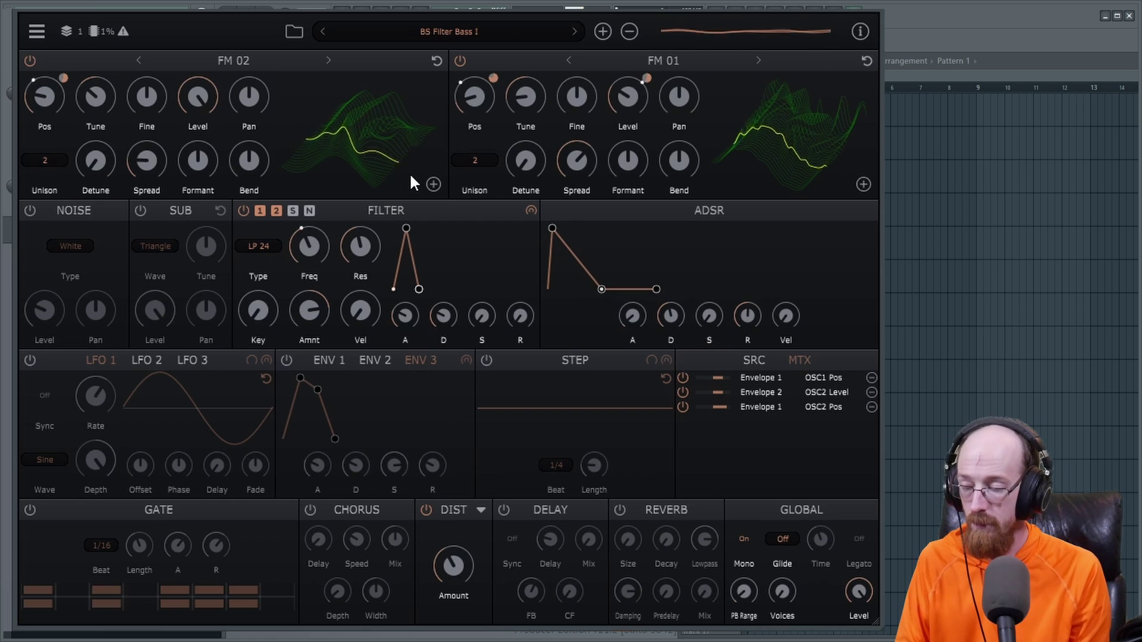
Audition the bass presets in order from BS Filter Bass II through BS Growl Bass II.
click(574, 31)
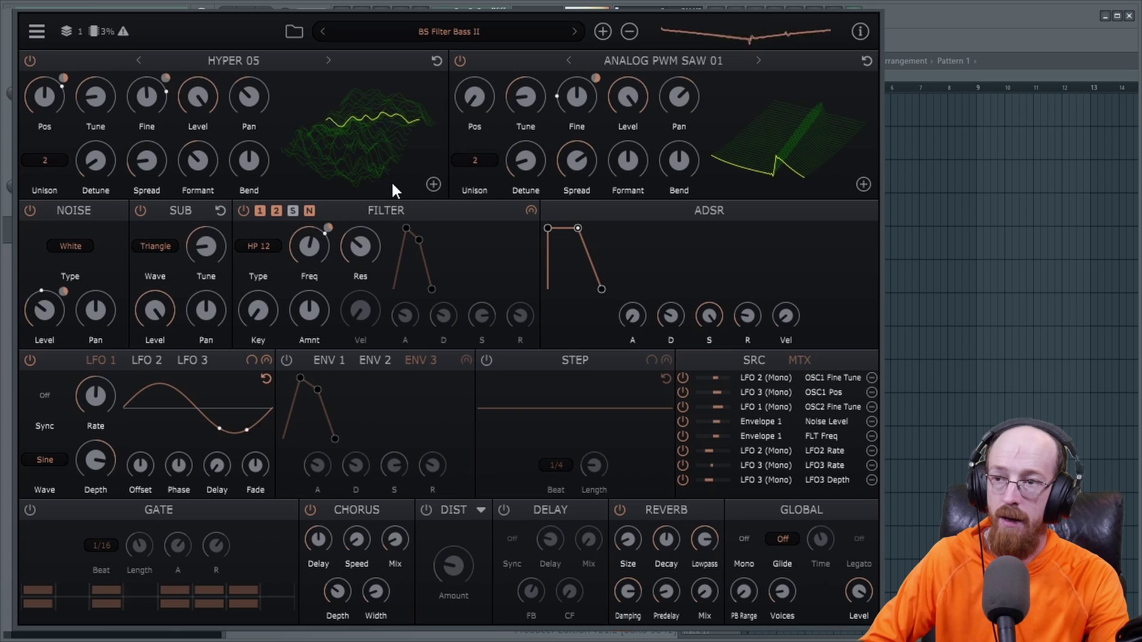
mouse_move(255, 160)
drag(256, 161, 241, 130)
click(573, 31)
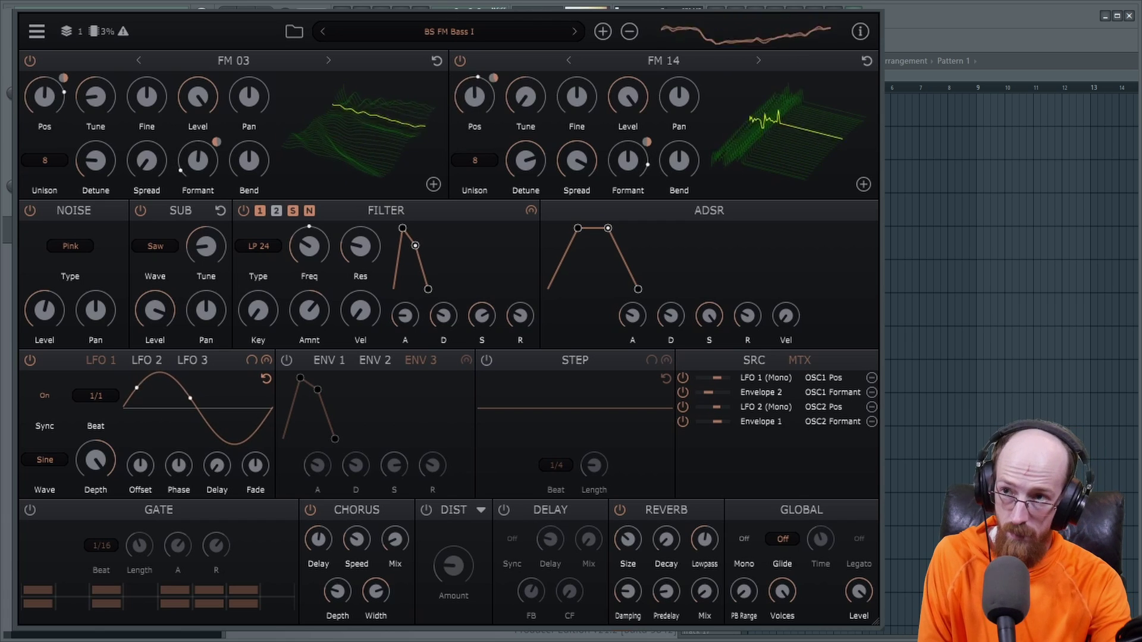
click(574, 31)
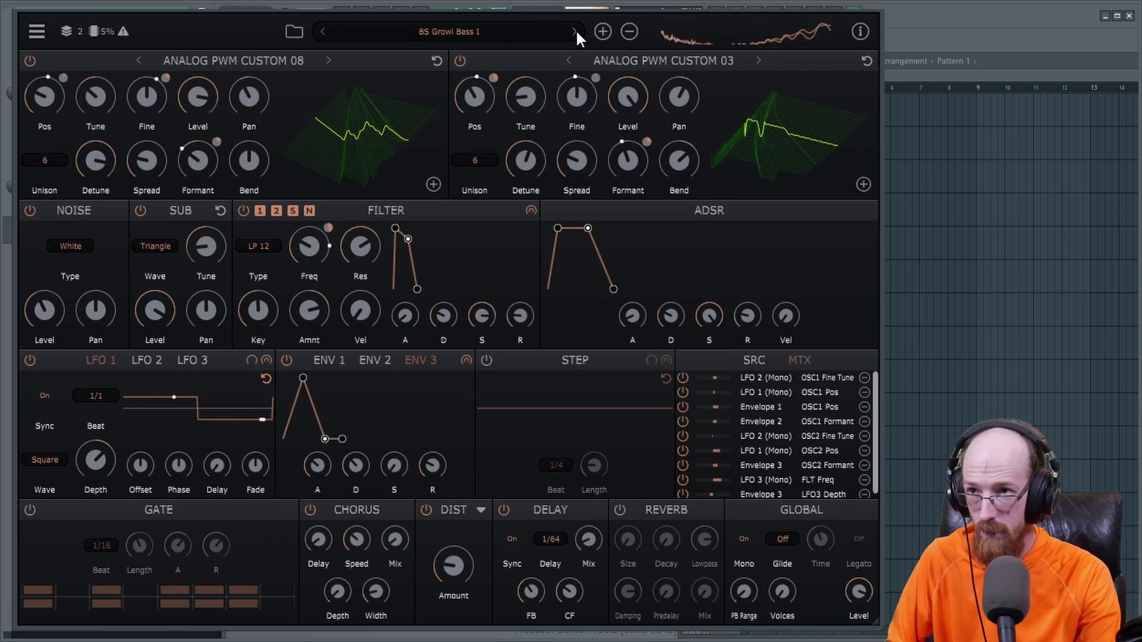
click(575, 31)
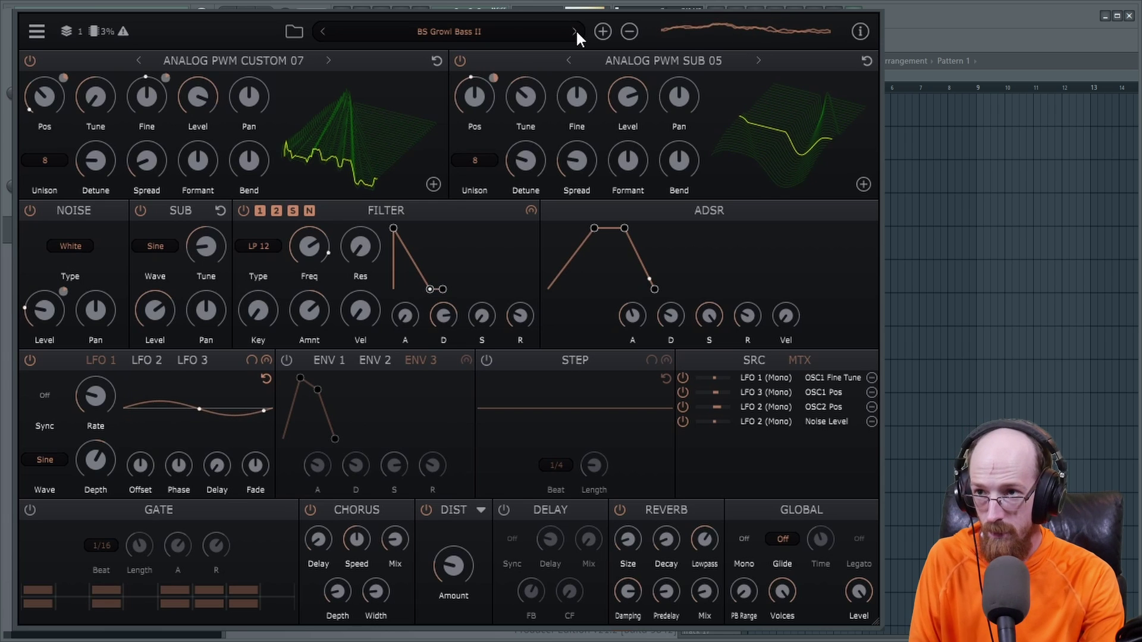
Audition the remaining bass presets from BS Jazz Bass Guitar I through BS Punch Bass II.
click(574, 31)
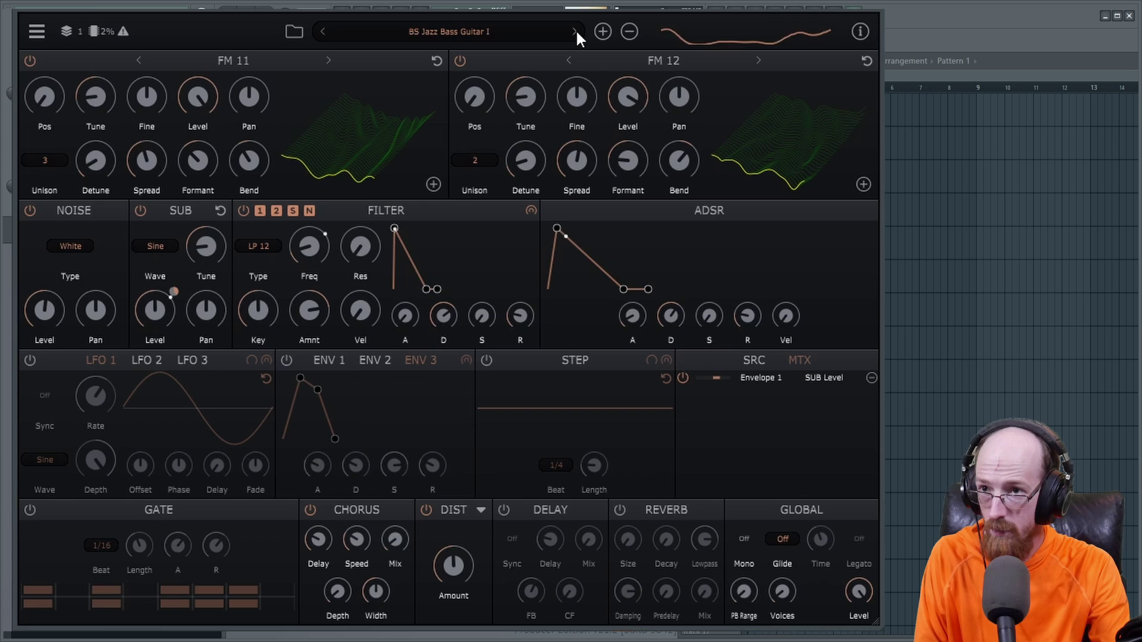
click(575, 31)
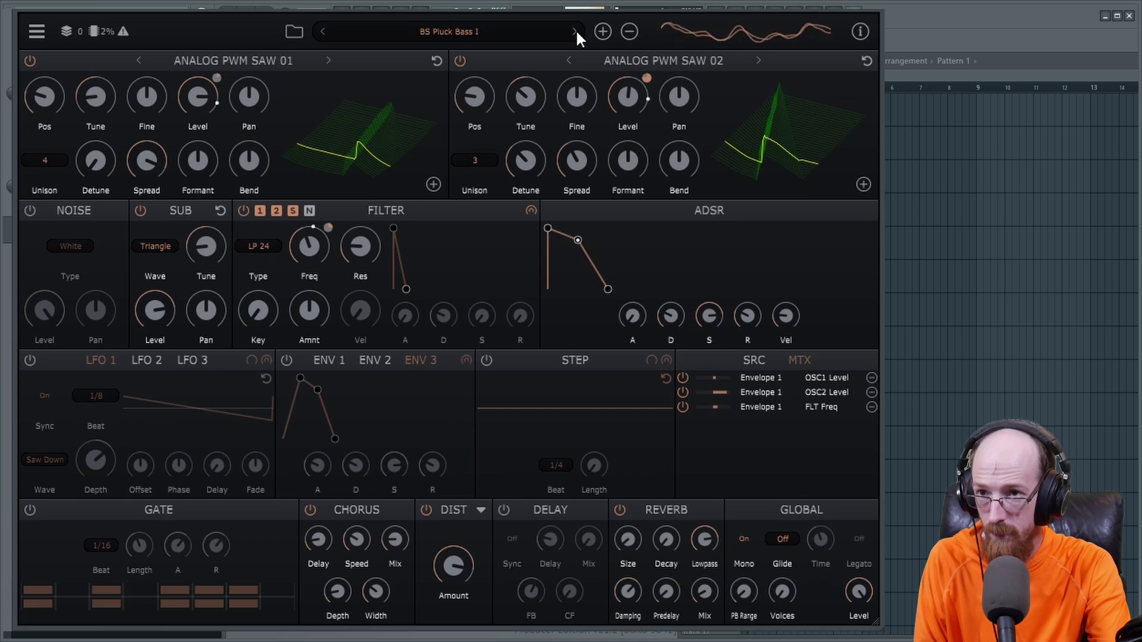
click(574, 31)
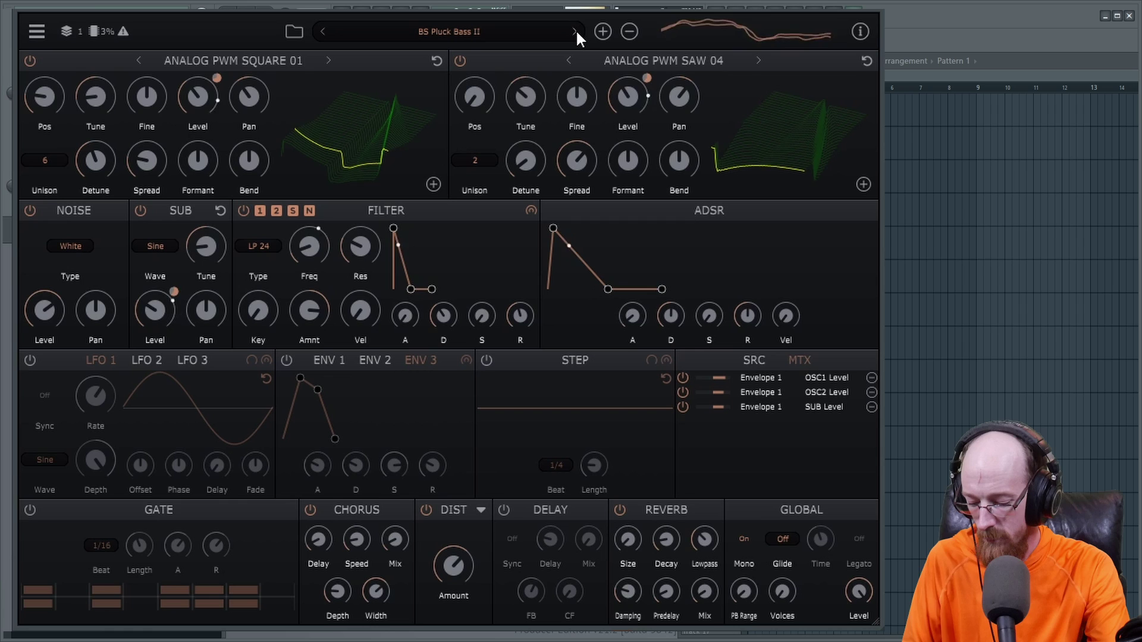
click(575, 31)
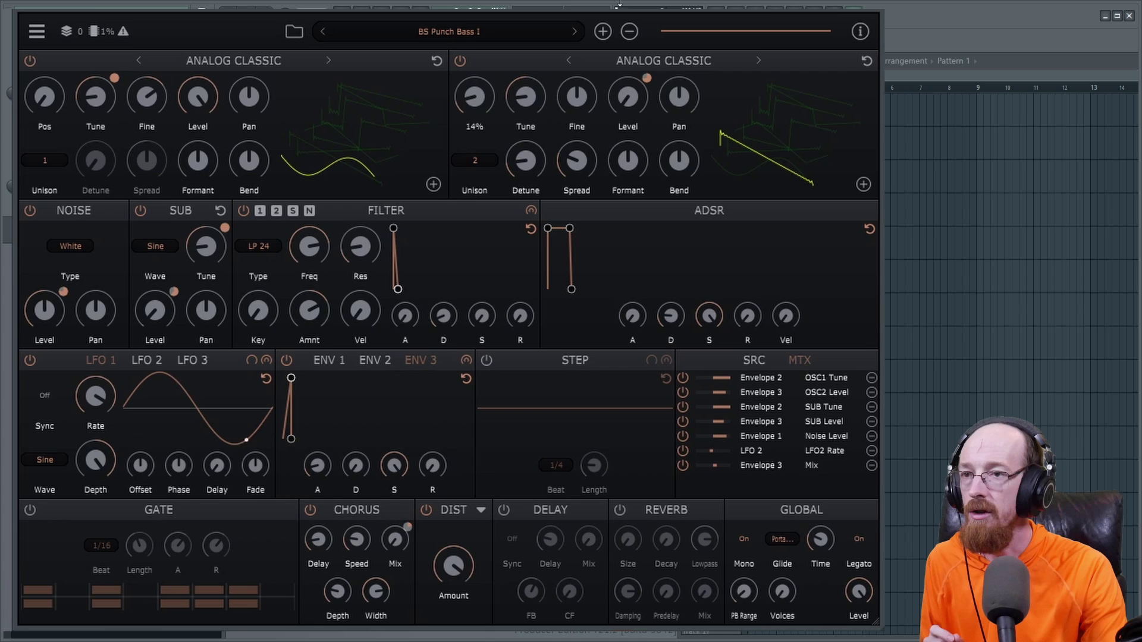
click(573, 31)
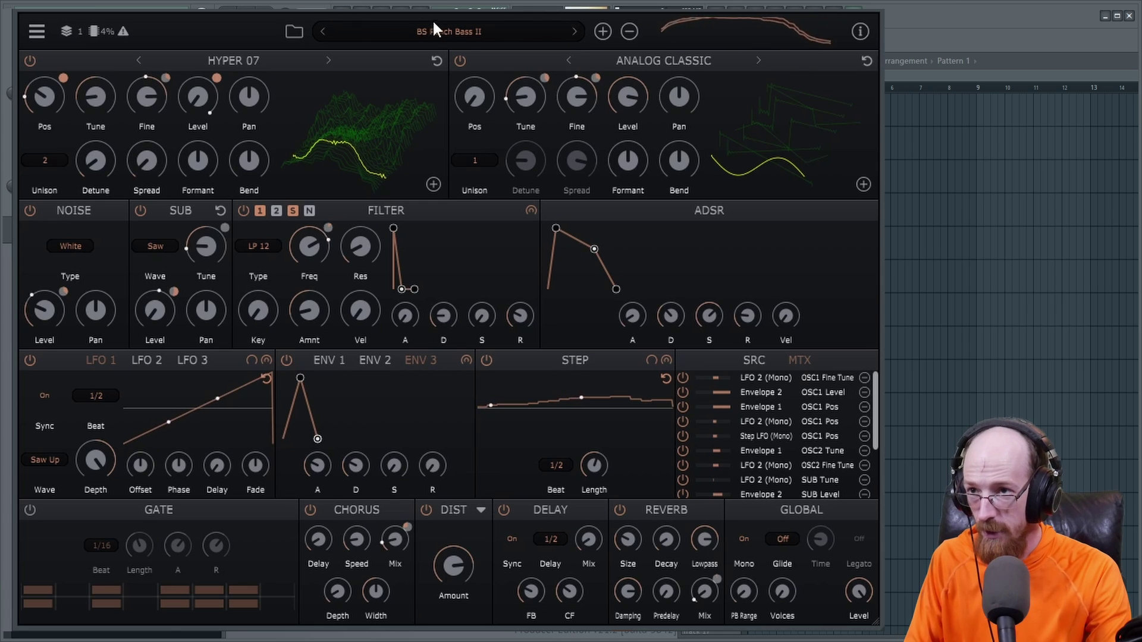
Load the CH Min Chord I preset and audition the minor chord presets through CH Min Chord III.
click(458, 31)
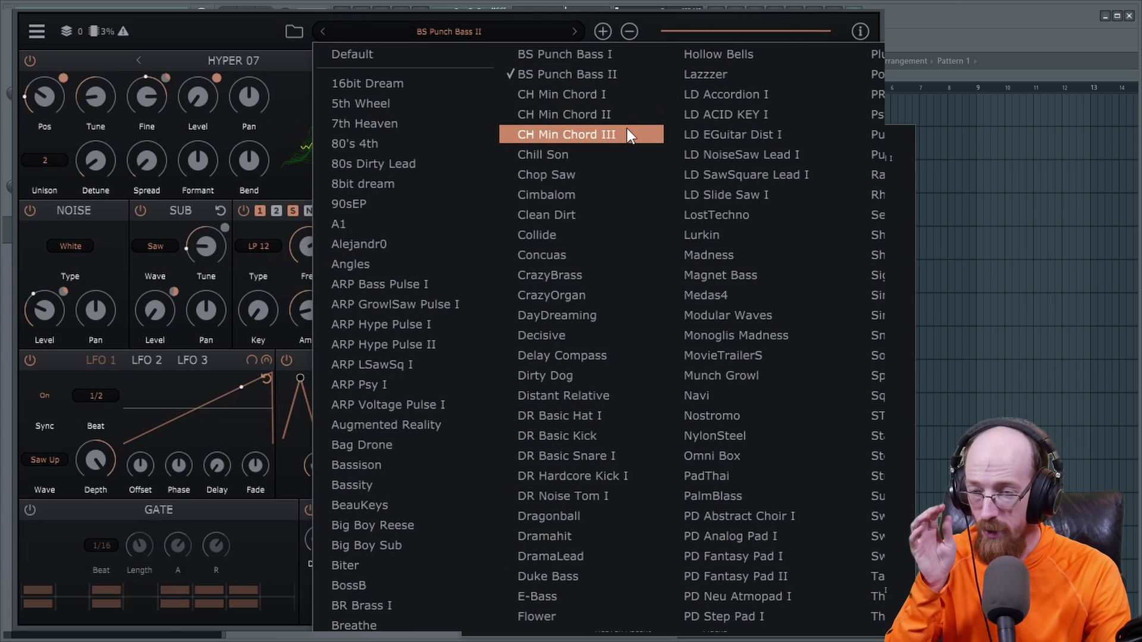
click(622, 94)
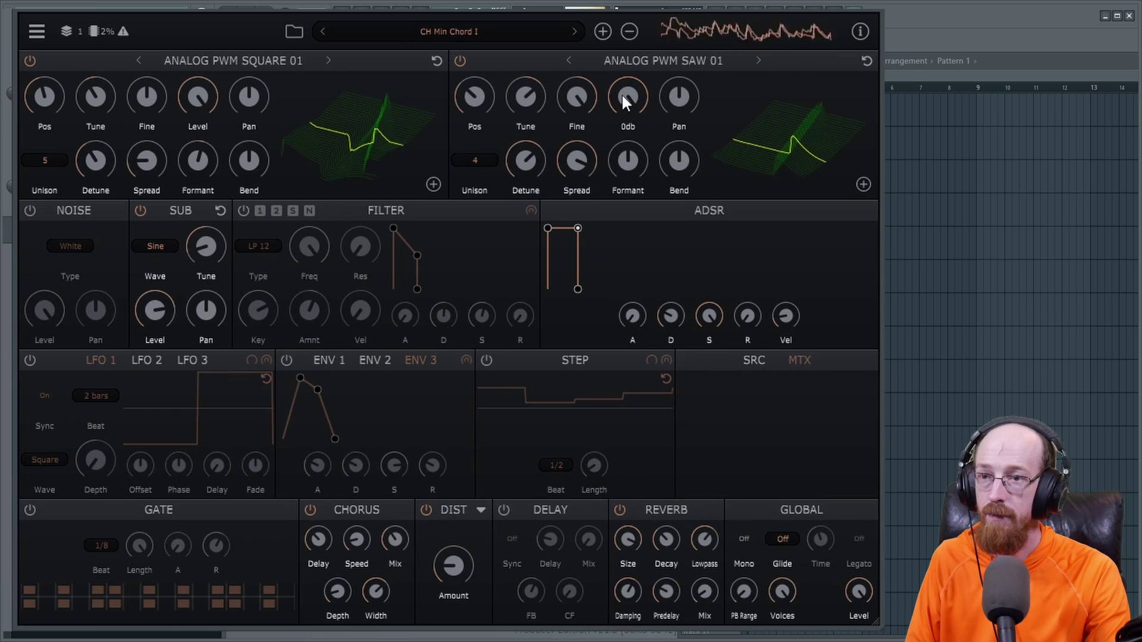
click(575, 31)
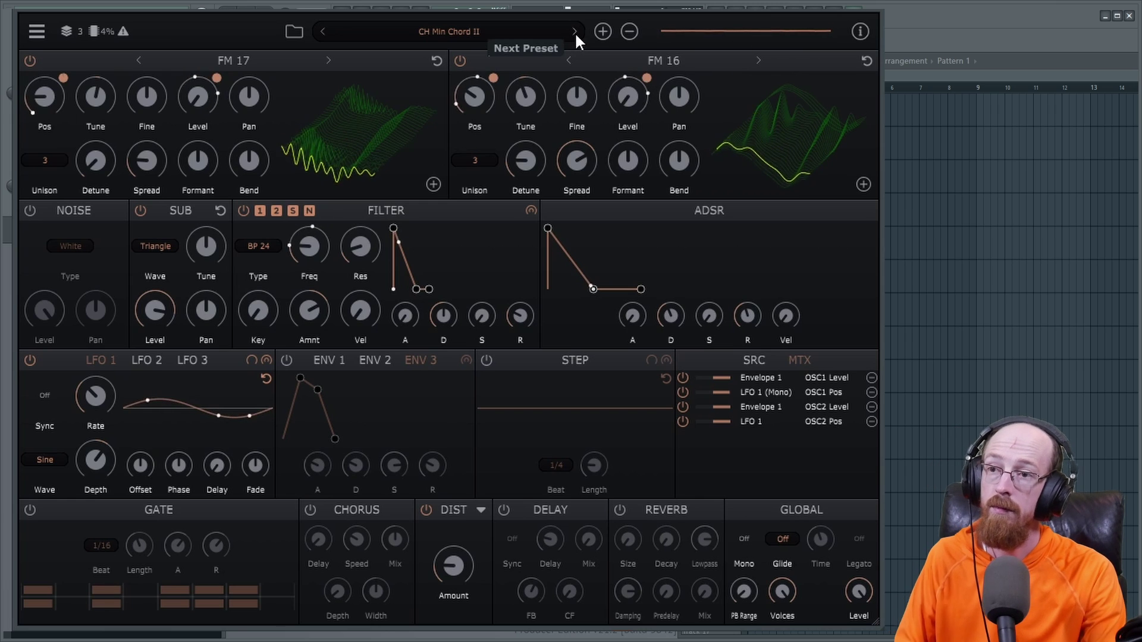
click(575, 31)
Audition the presets in order from Chill Son through CrazyBrass, including Chop Saw, Cimbalom, Clean Dirt and Collide.
click(574, 31)
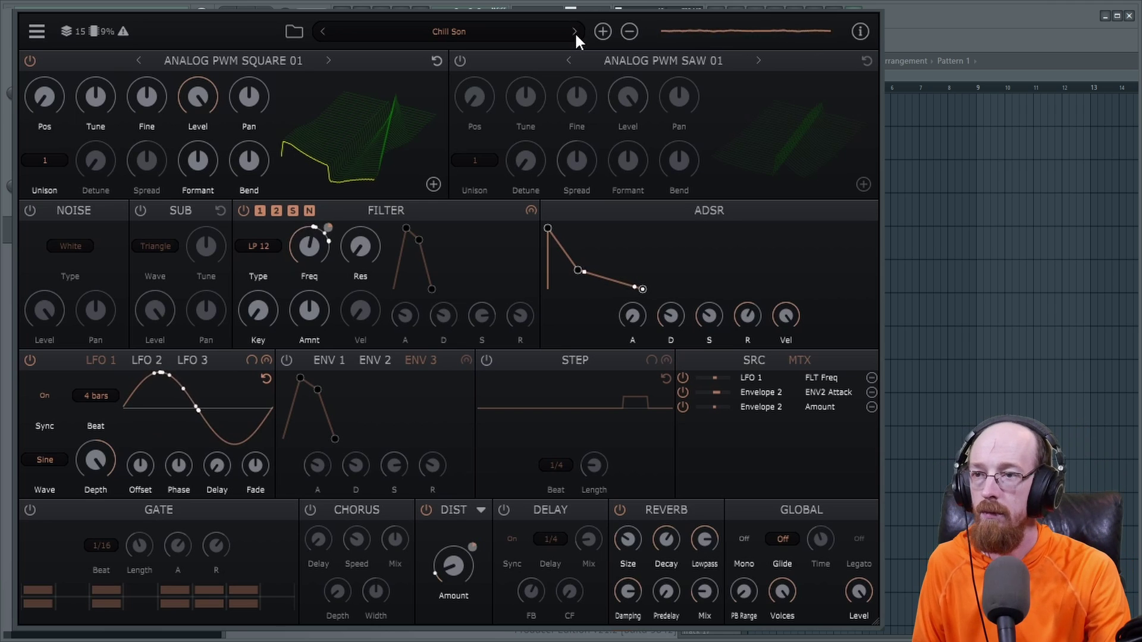
click(575, 31)
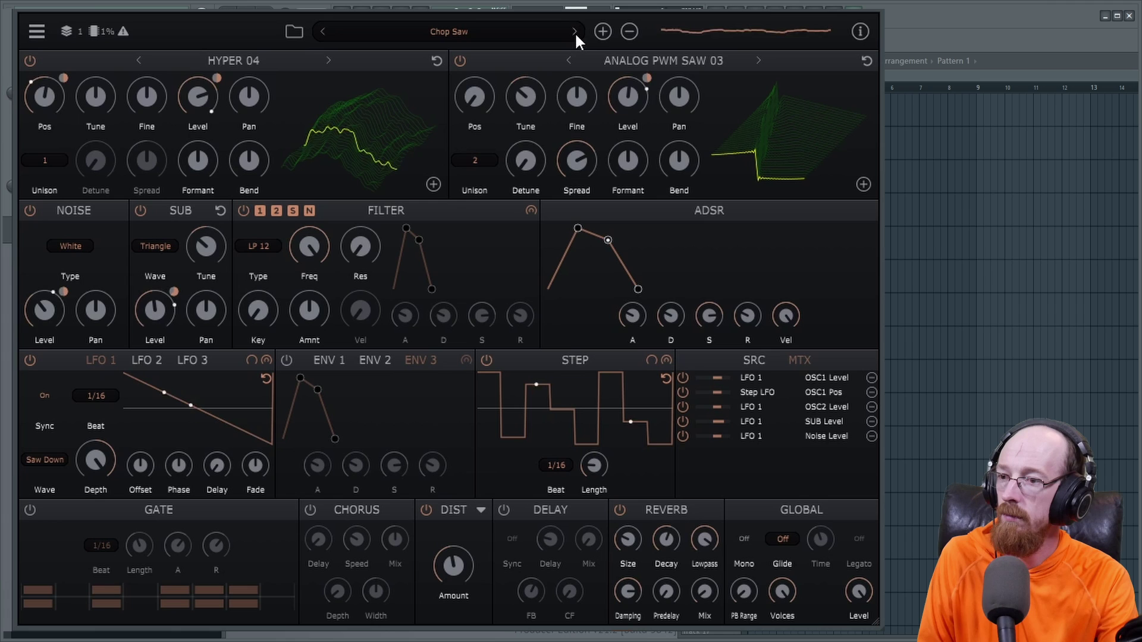
click(574, 30)
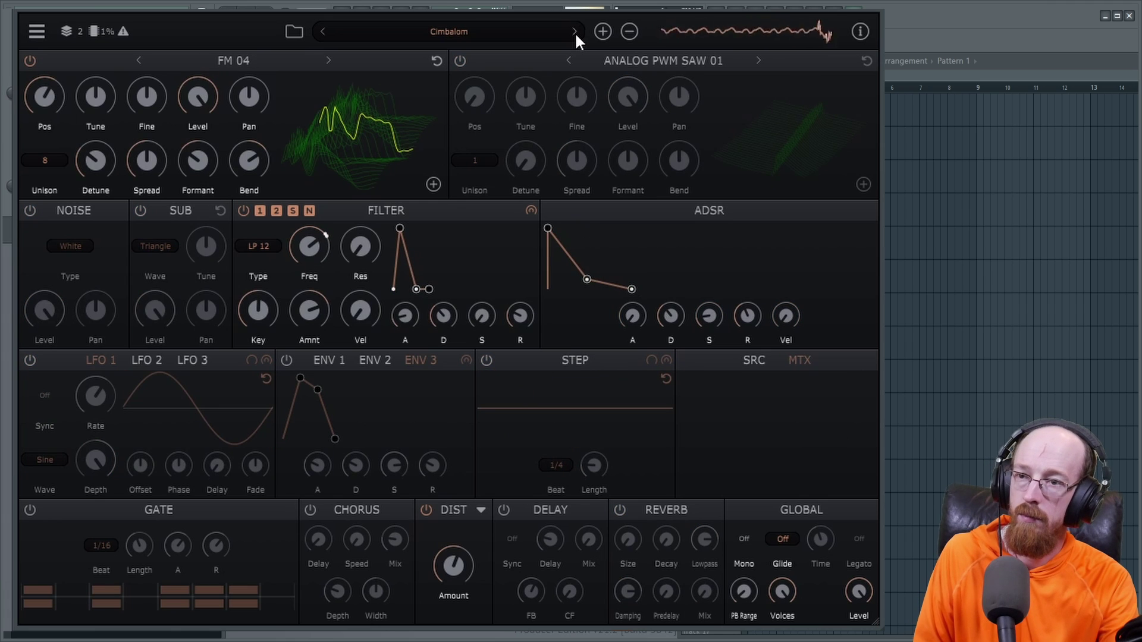
click(575, 31)
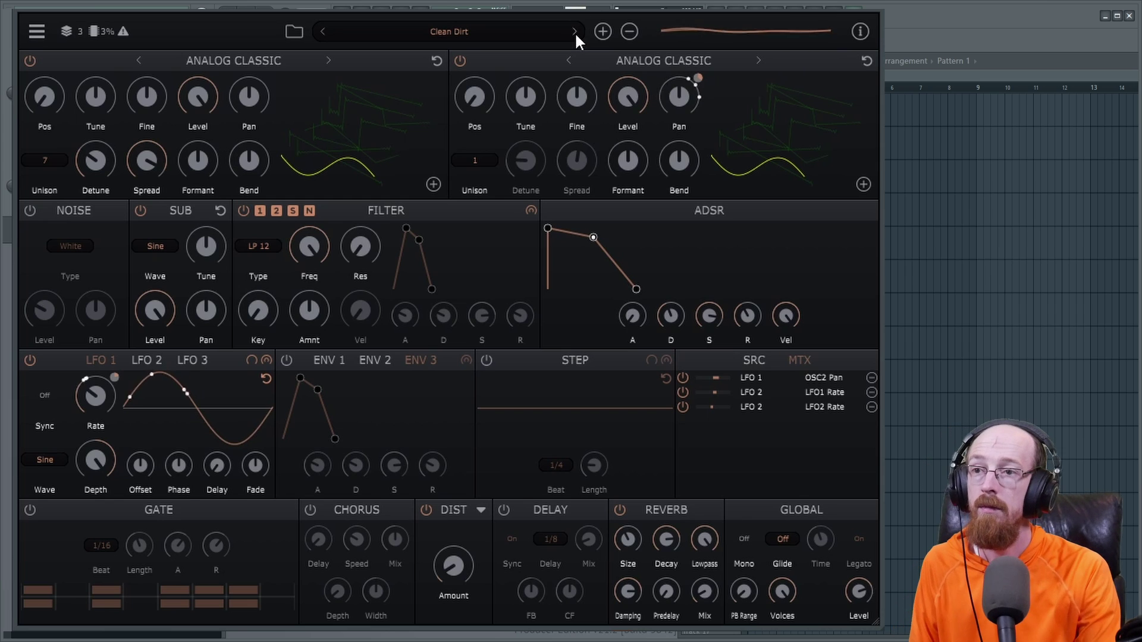
click(574, 31)
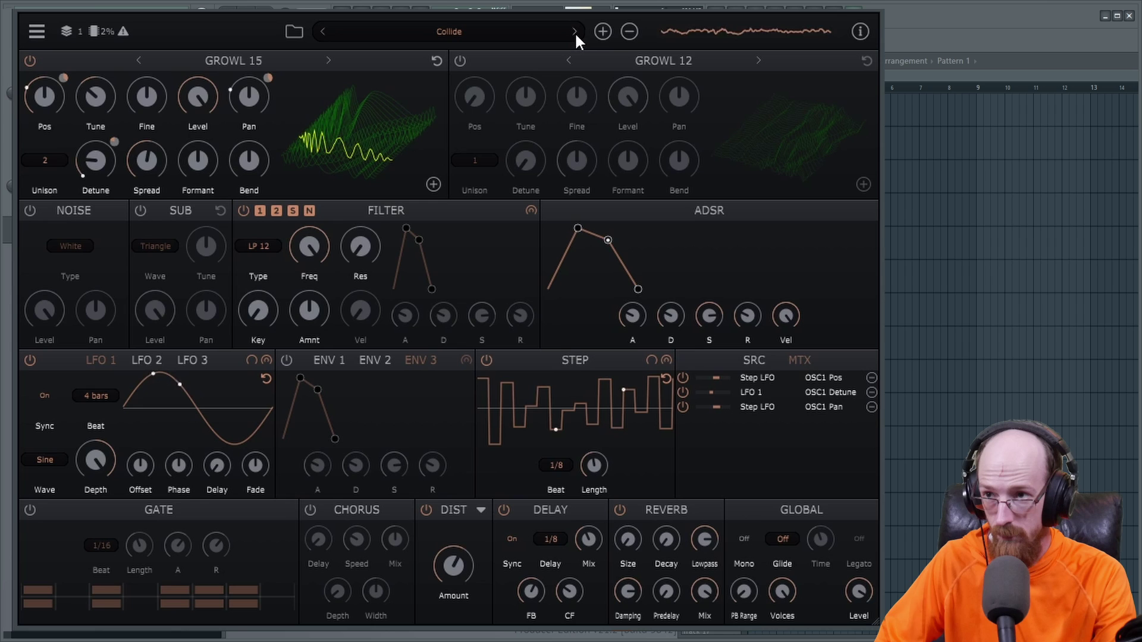
click(575, 31)
click(574, 31)
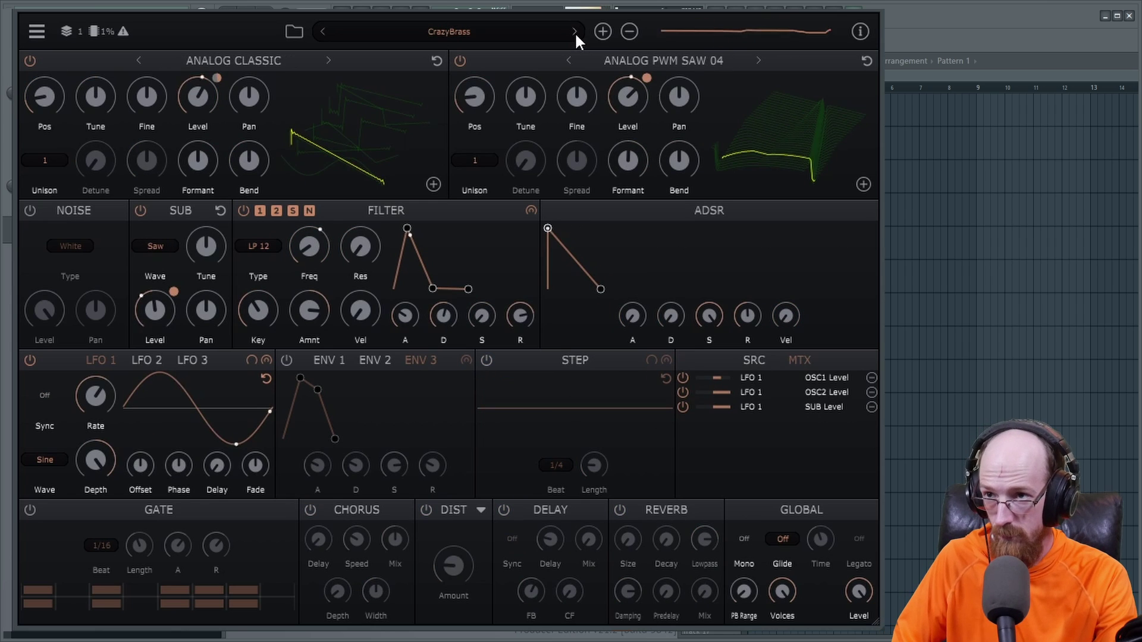
Audition the presets from CrazyOrgan through Distant Relative, including DayDreaming, Decisive, Delay Compass and Dirty Dog.
click(574, 31)
click(575, 31)
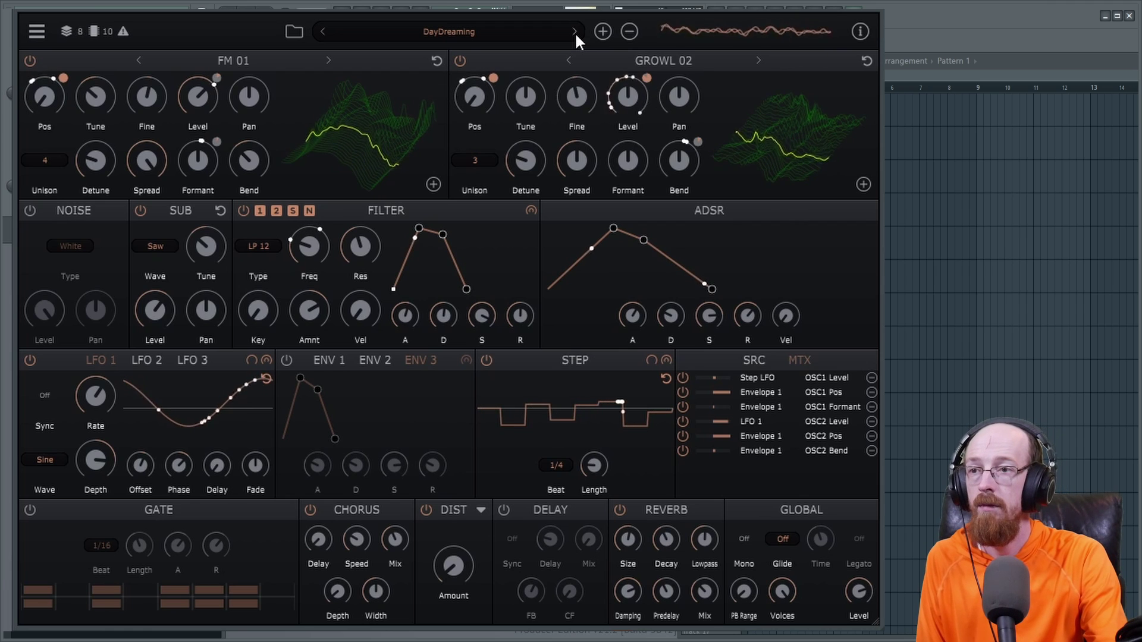
click(575, 31)
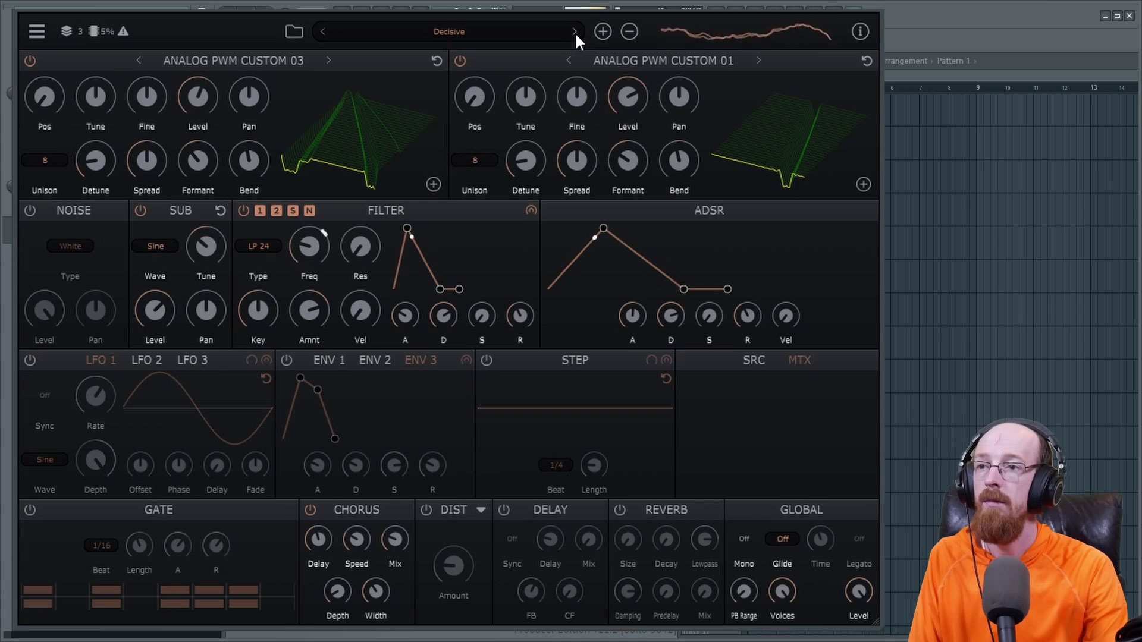
click(574, 31)
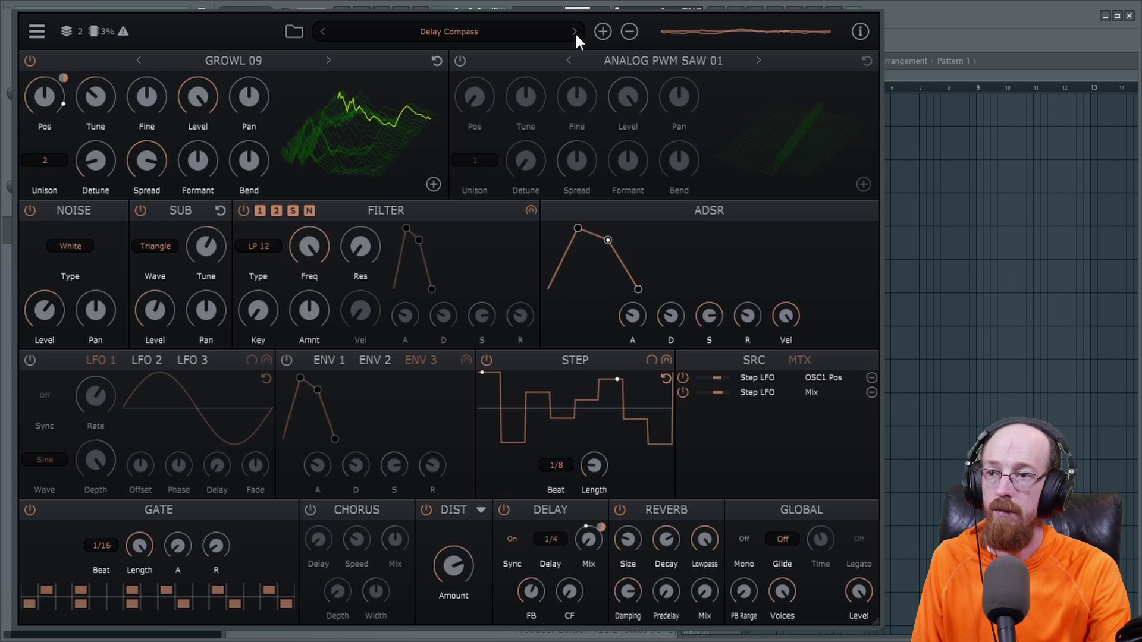
click(574, 31)
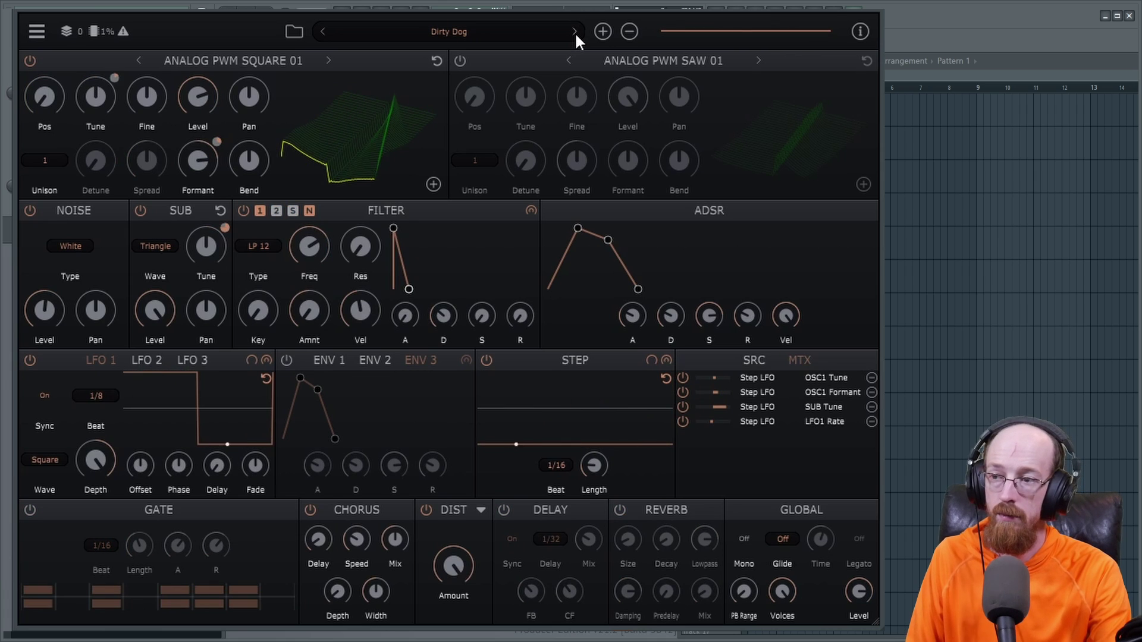
click(575, 31)
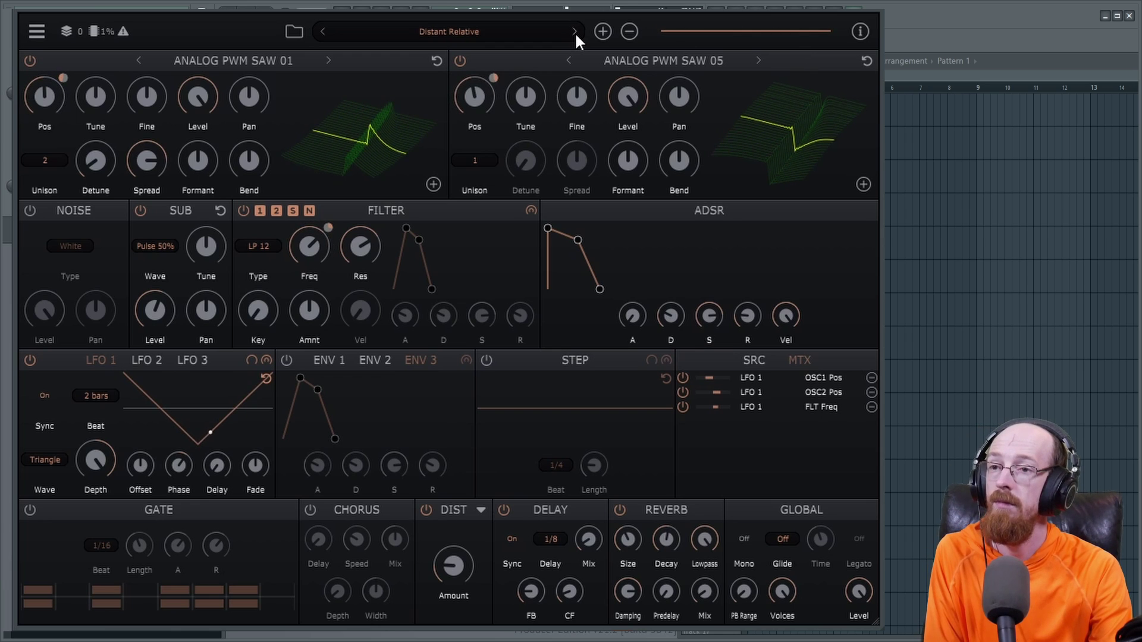
Audition the drum presets DR Basic Hat I, DR Basic Kick, DR Basic Snare I and DR Hardcore Kick I.
click(575, 31)
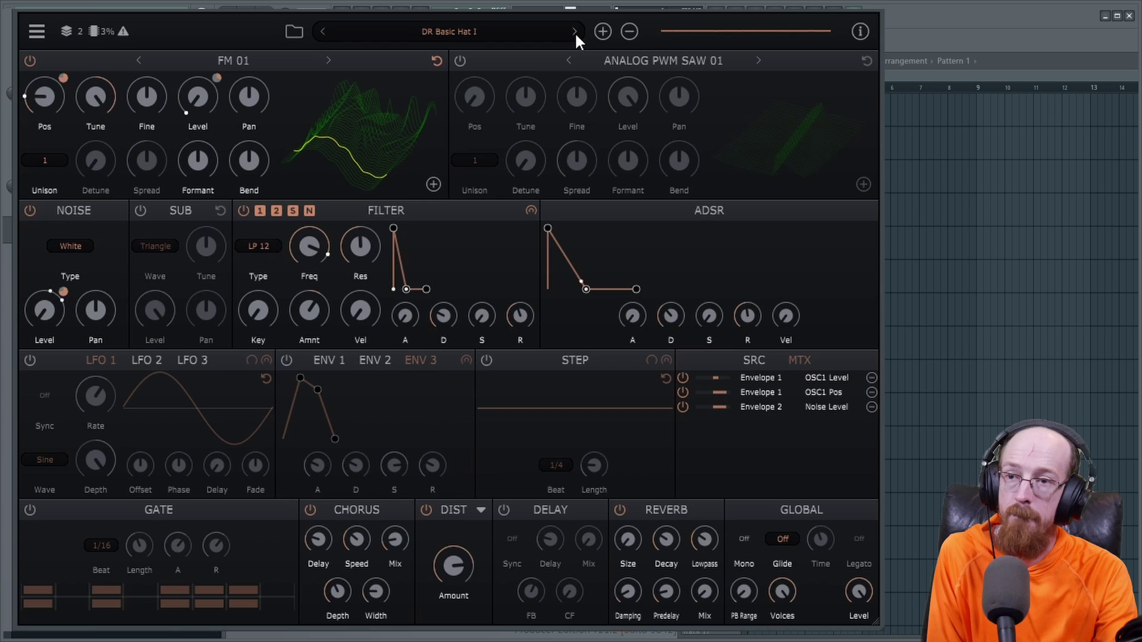
click(575, 31)
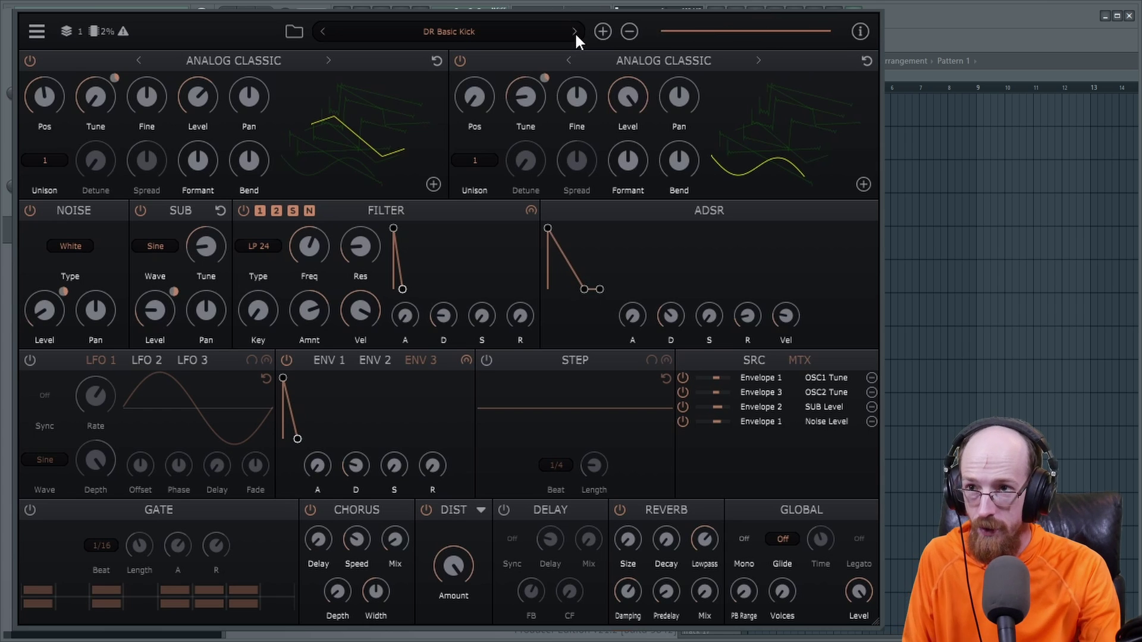
click(575, 31)
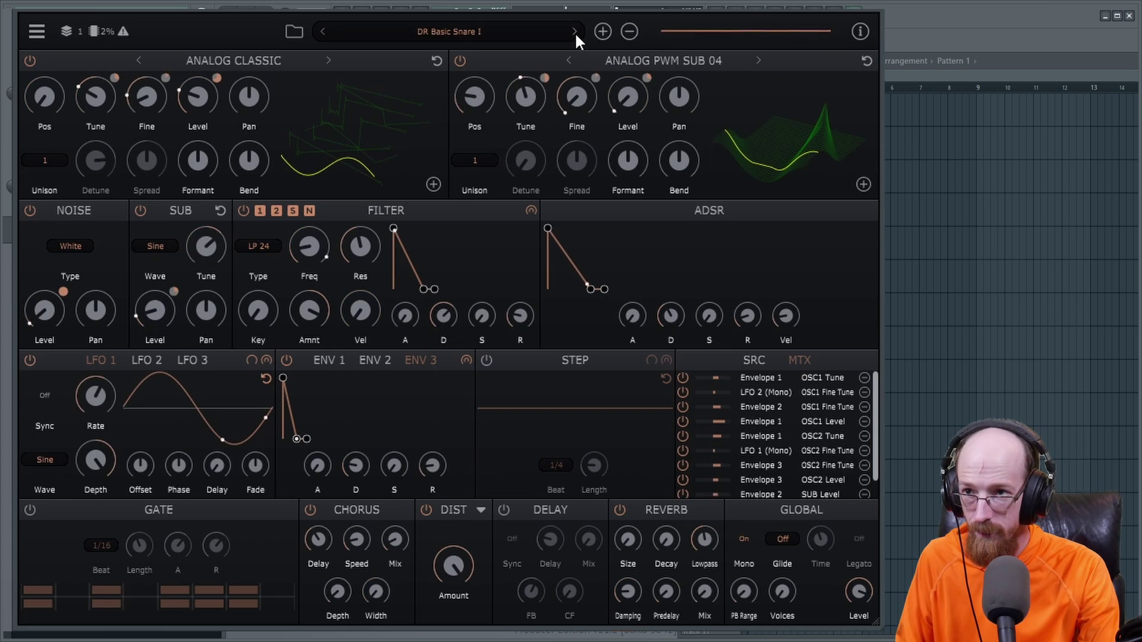
click(574, 30)
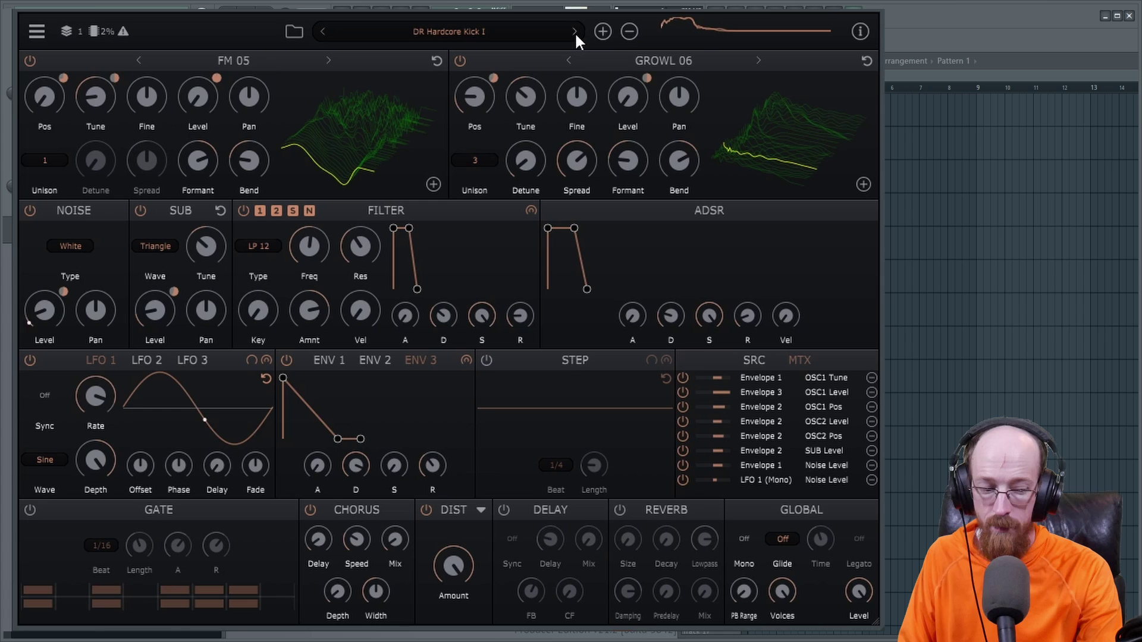
Audition the presets following DR Hardcore Kick I, including DR Noise Tom I, Dramahit, DramaLead, Duke Bass and E-Bass.
click(575, 31)
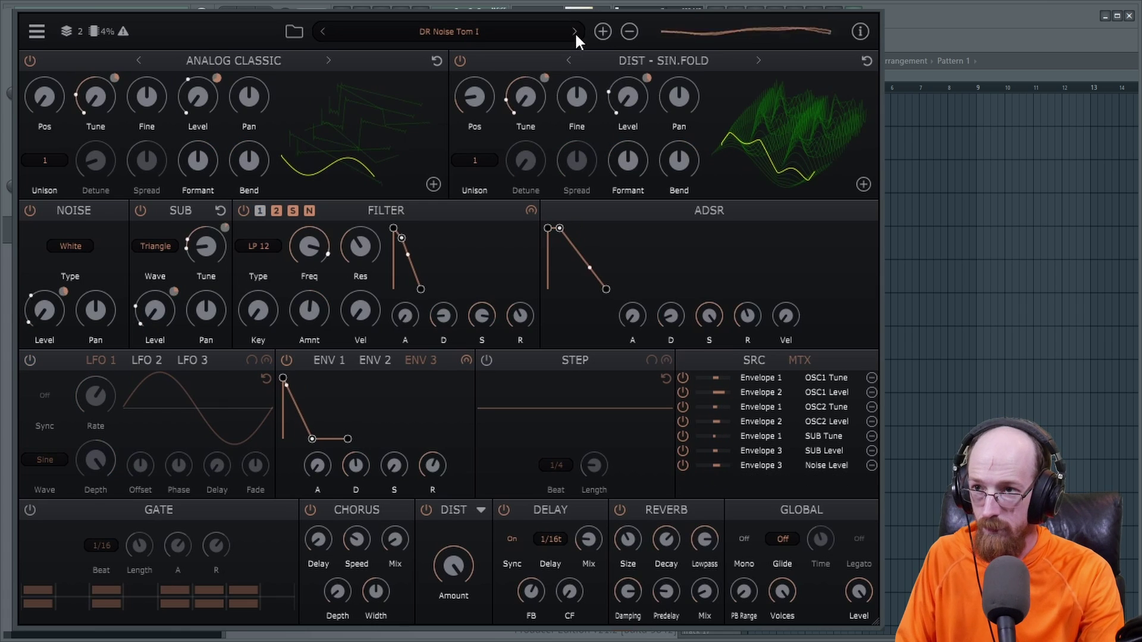
click(575, 31)
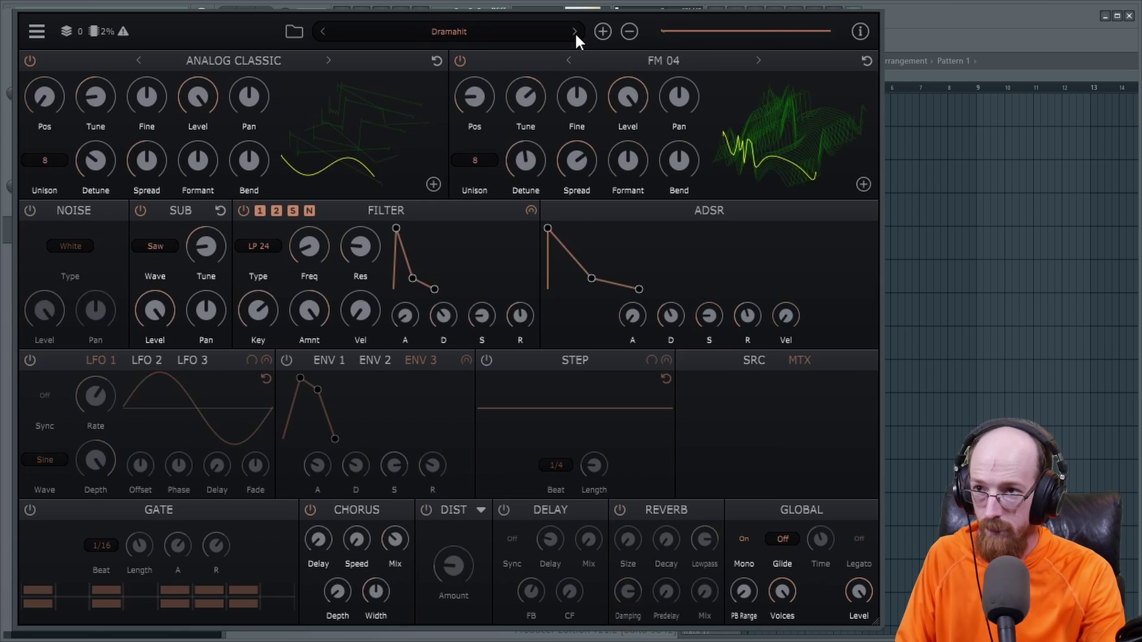
click(574, 31)
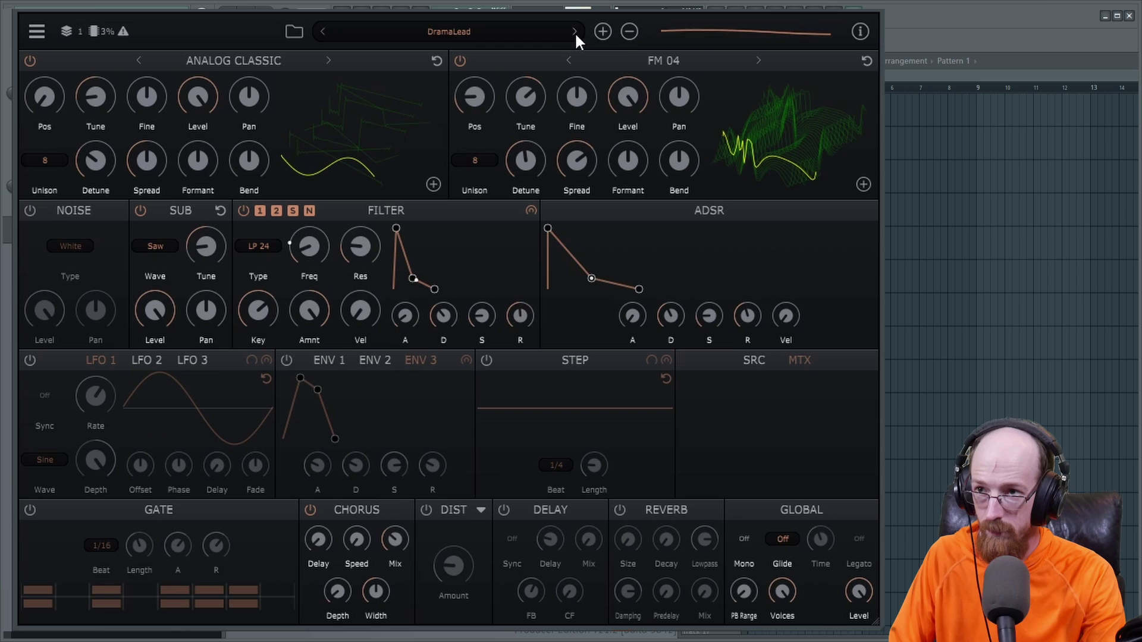
click(574, 31)
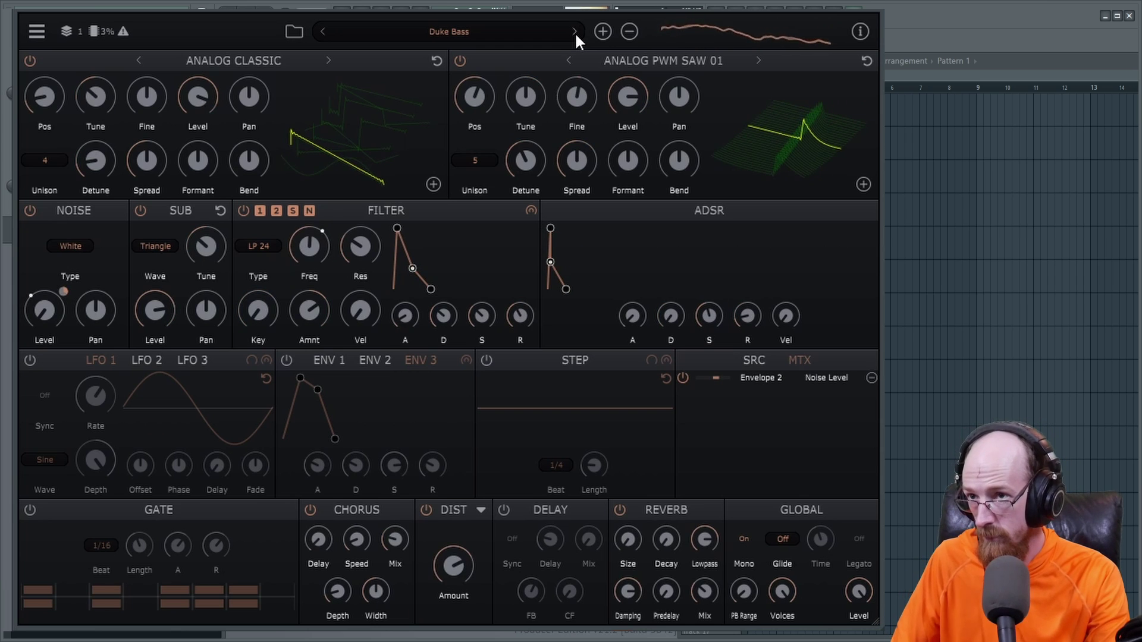
click(575, 31)
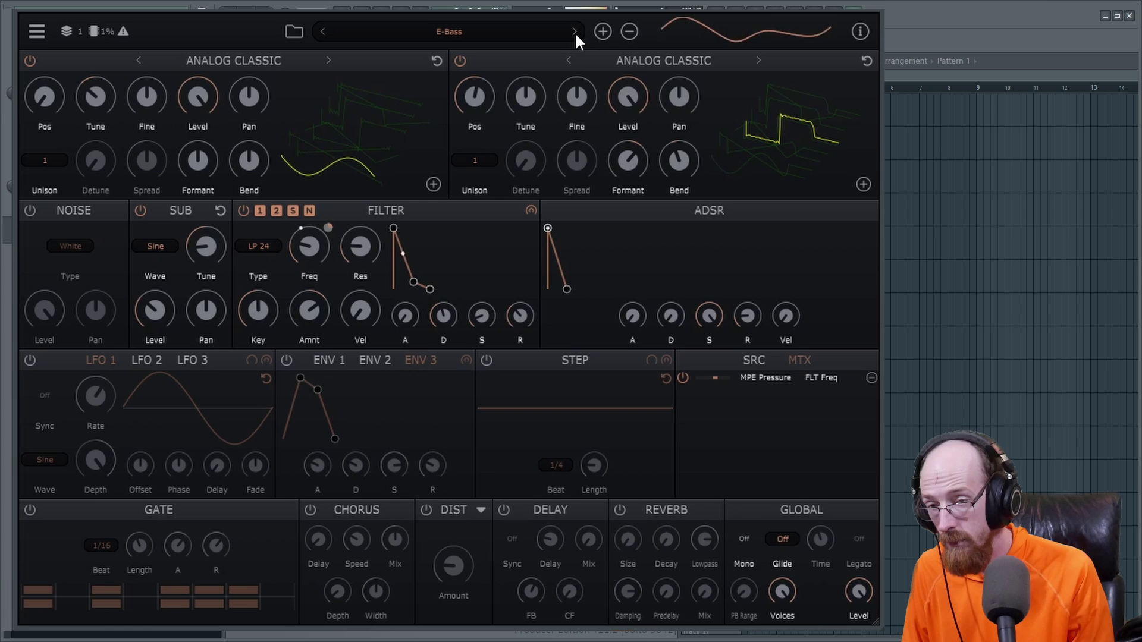
Audition the presets after E-Bass in order from Flower through Foul Snap to FX Filter Growl I.
click(574, 31)
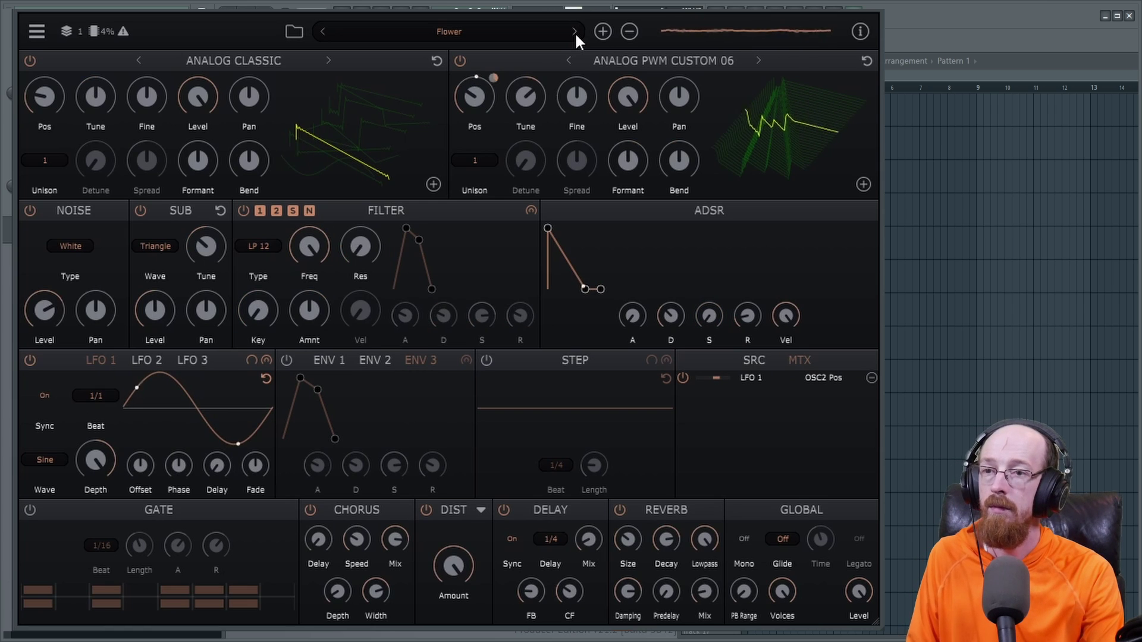
click(574, 31)
click(575, 31)
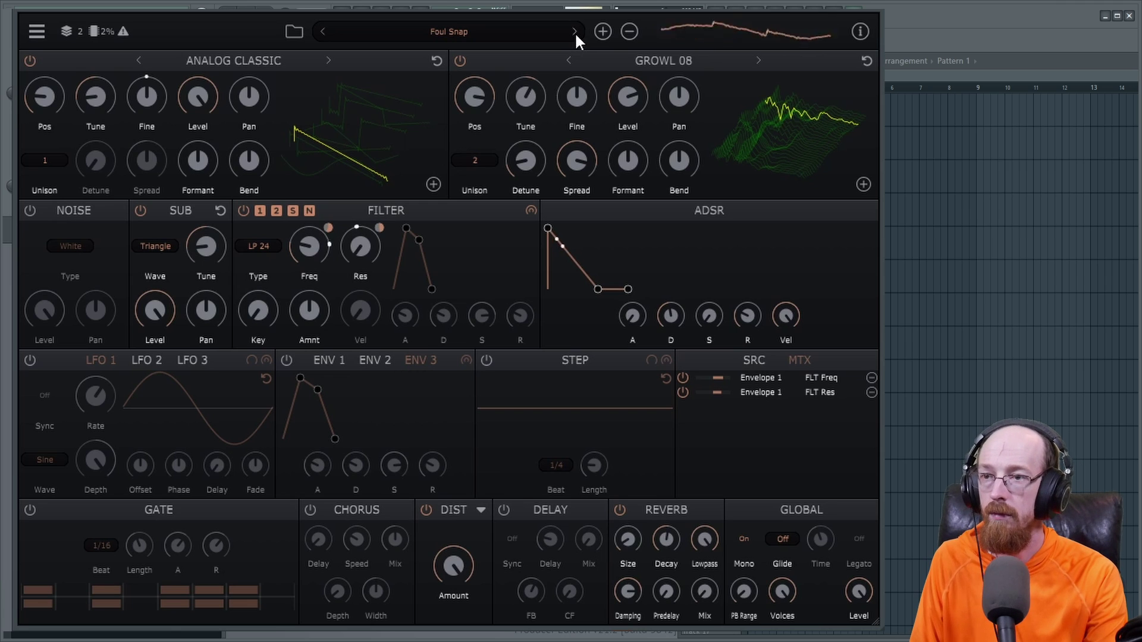
click(575, 31)
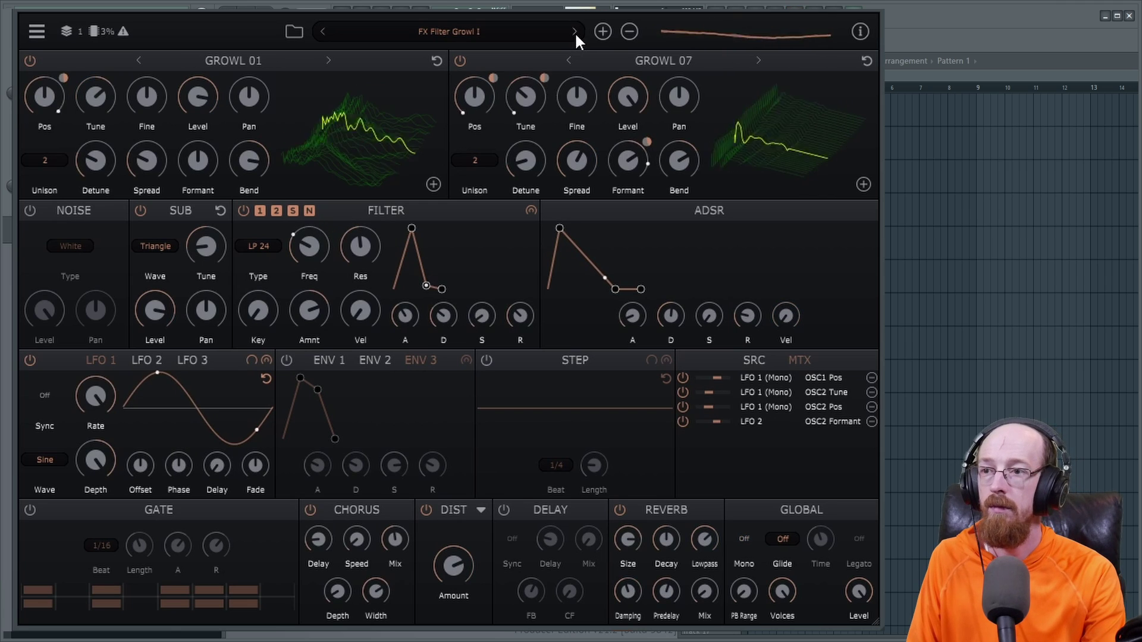
click(579, 127)
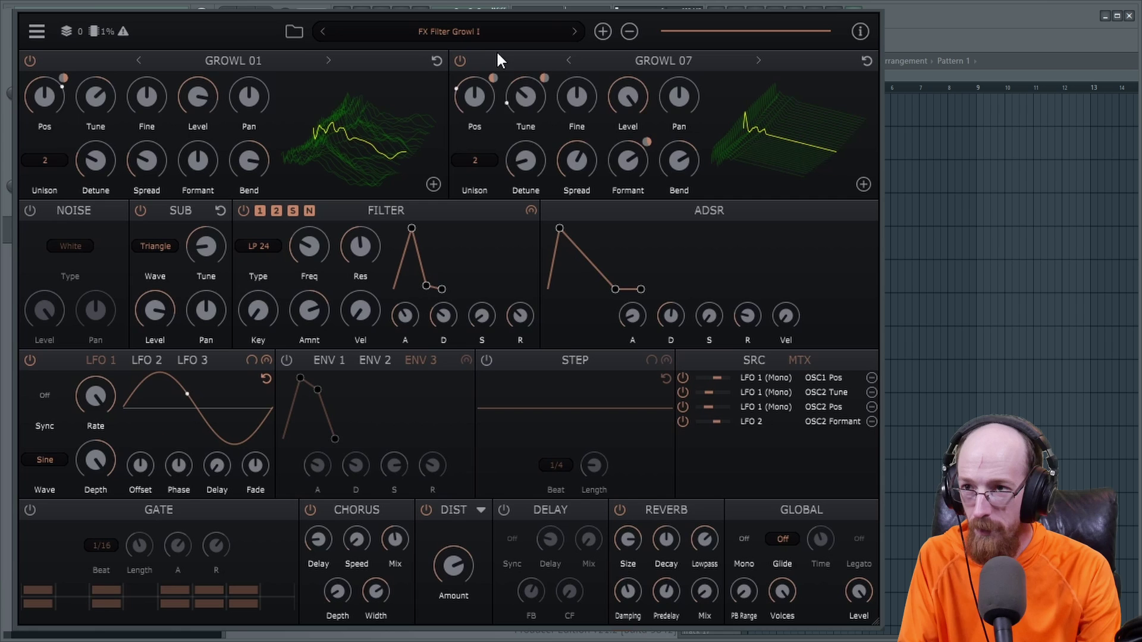
Load the Default preset and turn the amplitude envelope's velocity amount all the way down.
click(462, 34)
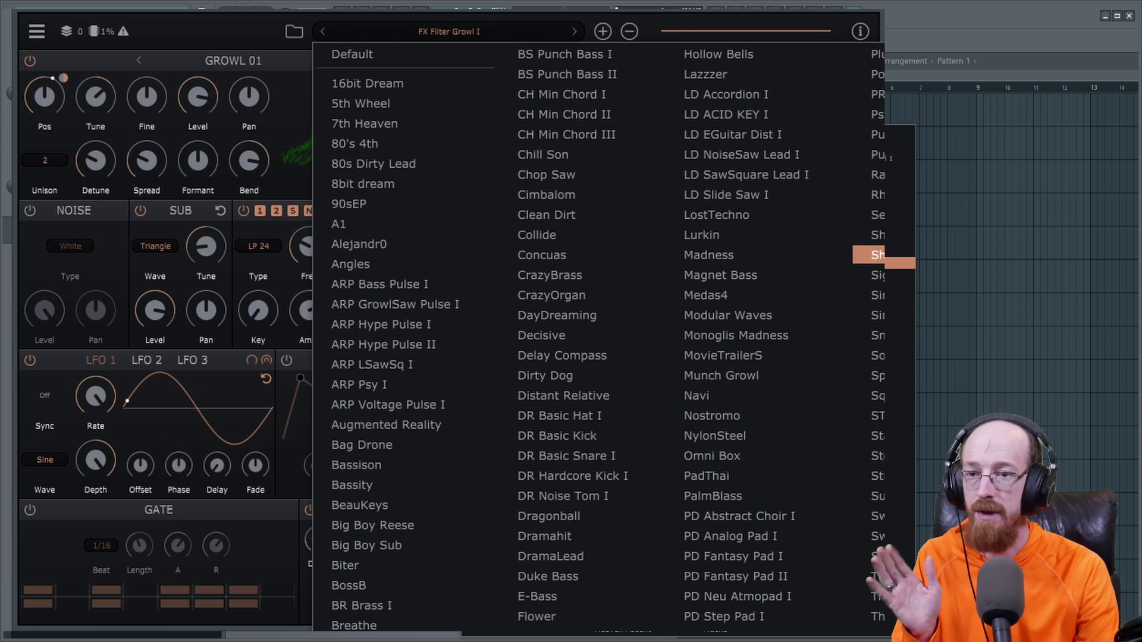
click(477, 24)
click(475, 26)
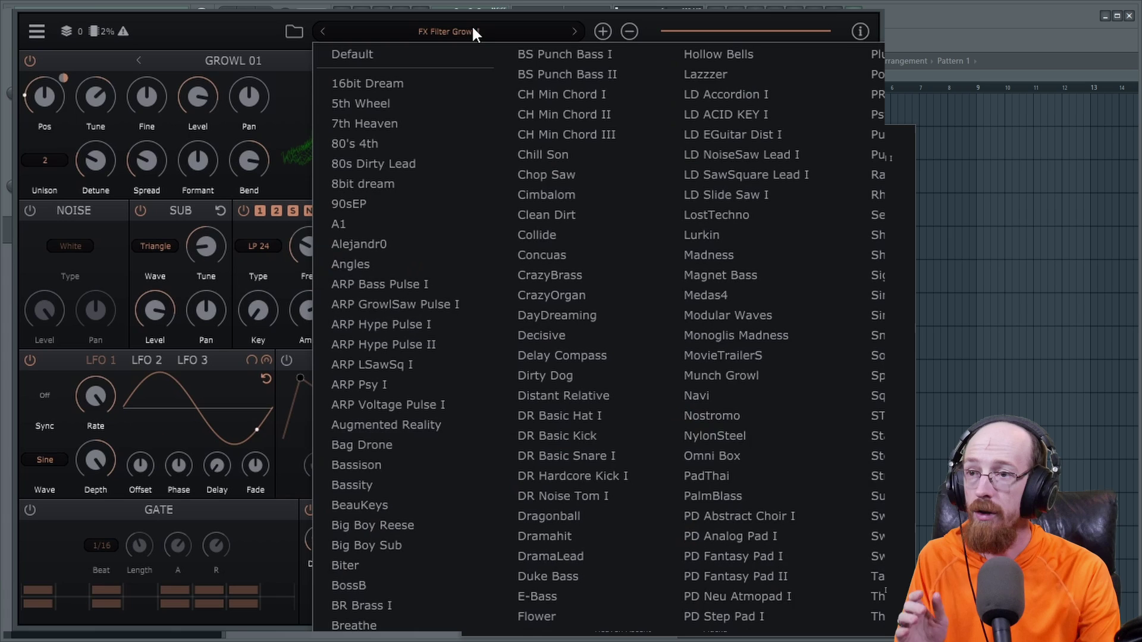
click(402, 57)
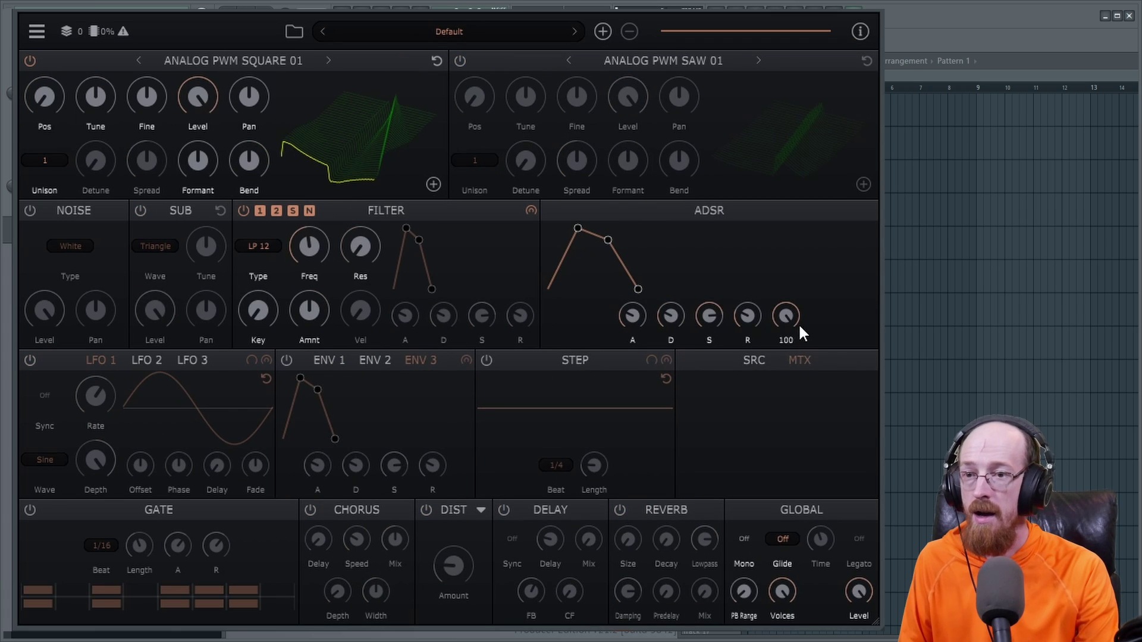
mouse_move(795, 305)
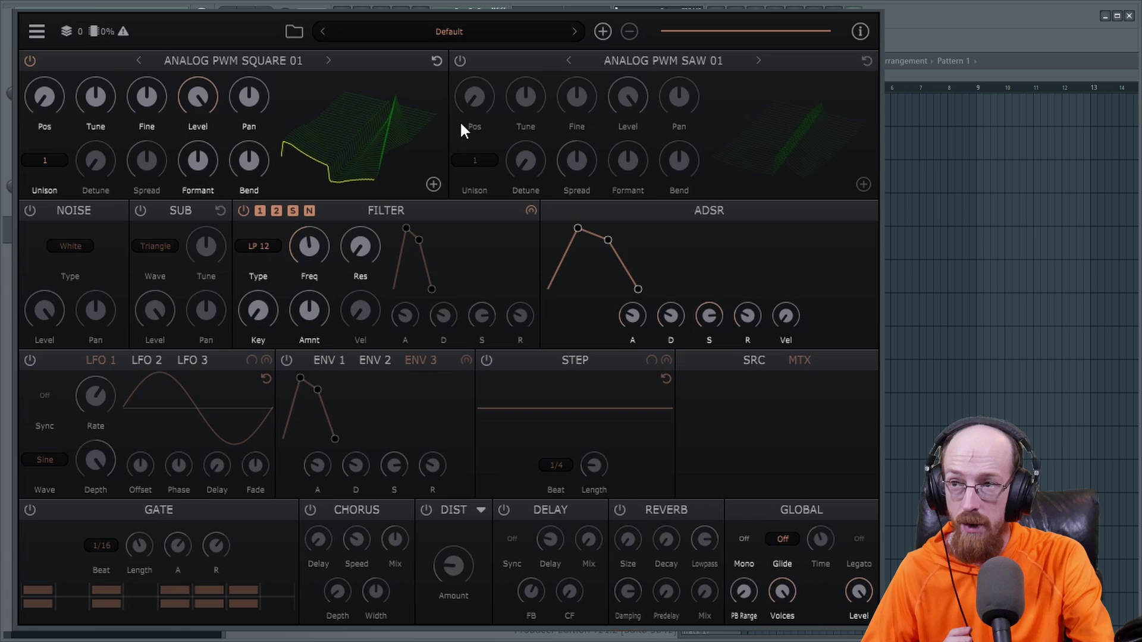
Sweep oscillator 1's Bend amount up, back down and up again to reshape its waveform.
drag(248, 159, 266, 128)
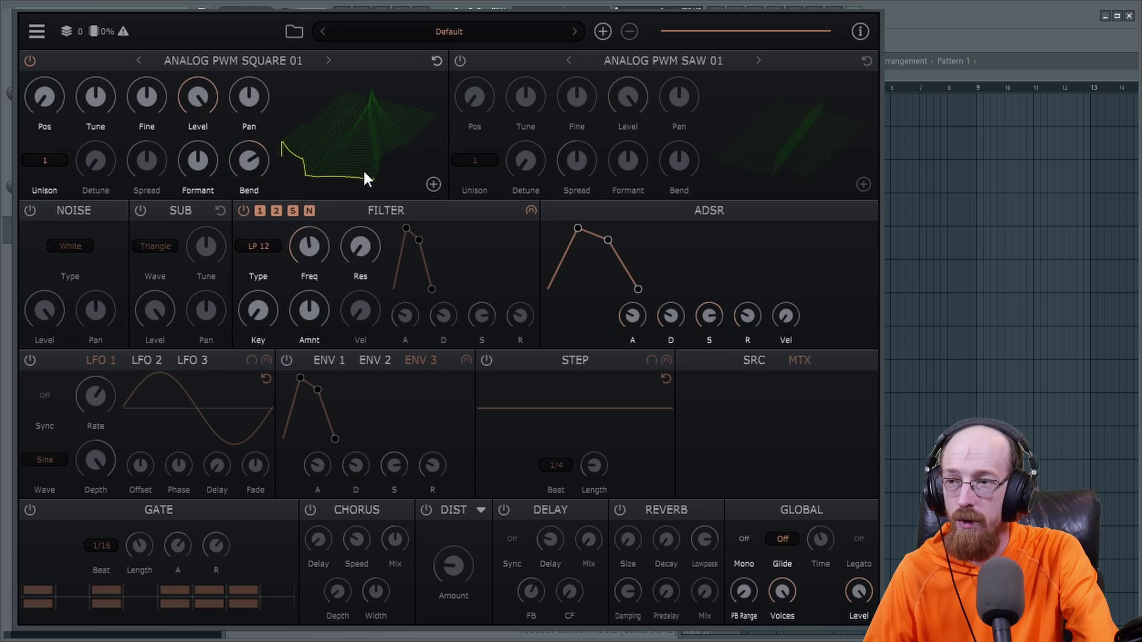
drag(254, 156, 274, 233)
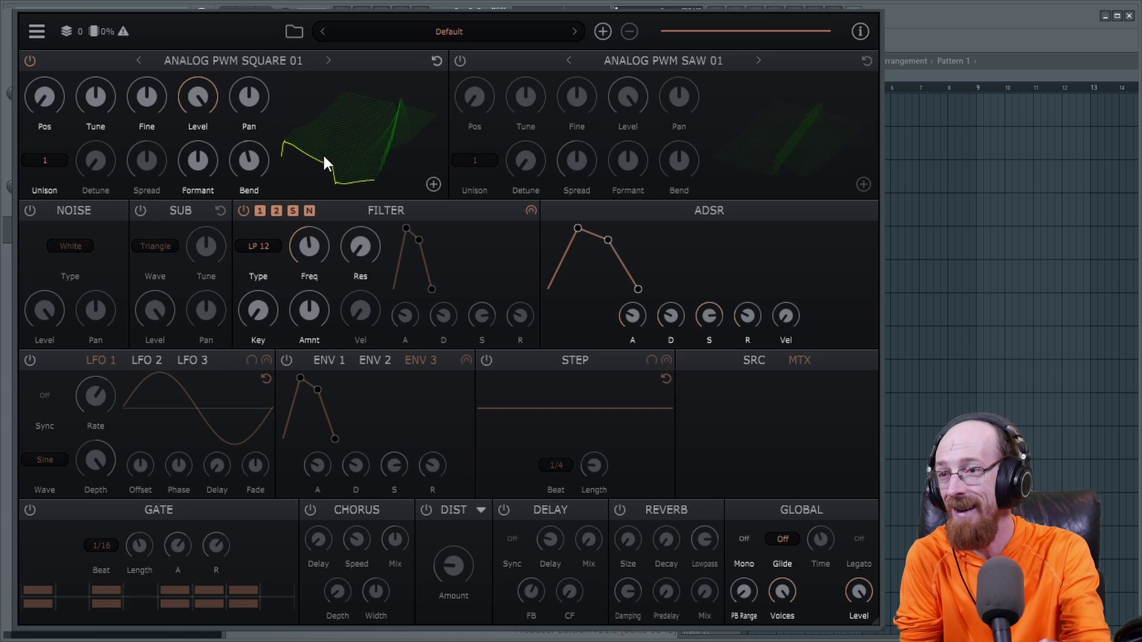
drag(240, 172, 269, 74)
Lower oscillator 1's Formant to -0.18 and bring its Bend back to about the center.
drag(206, 159, 238, 216)
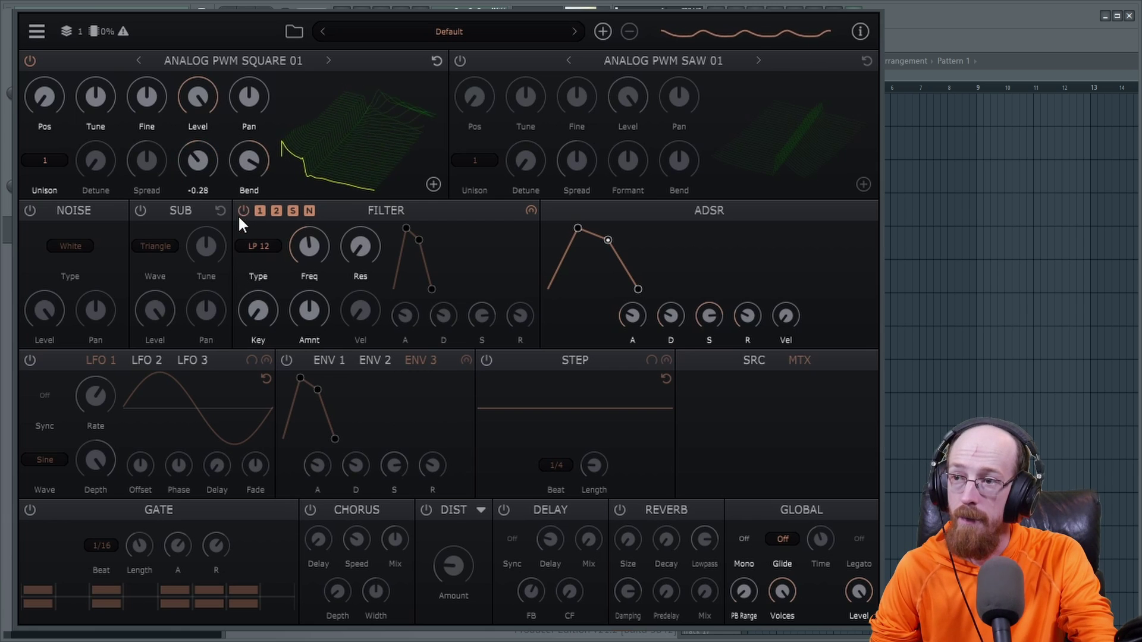
drag(249, 162, 266, 278)
mouse_move(245, 96)
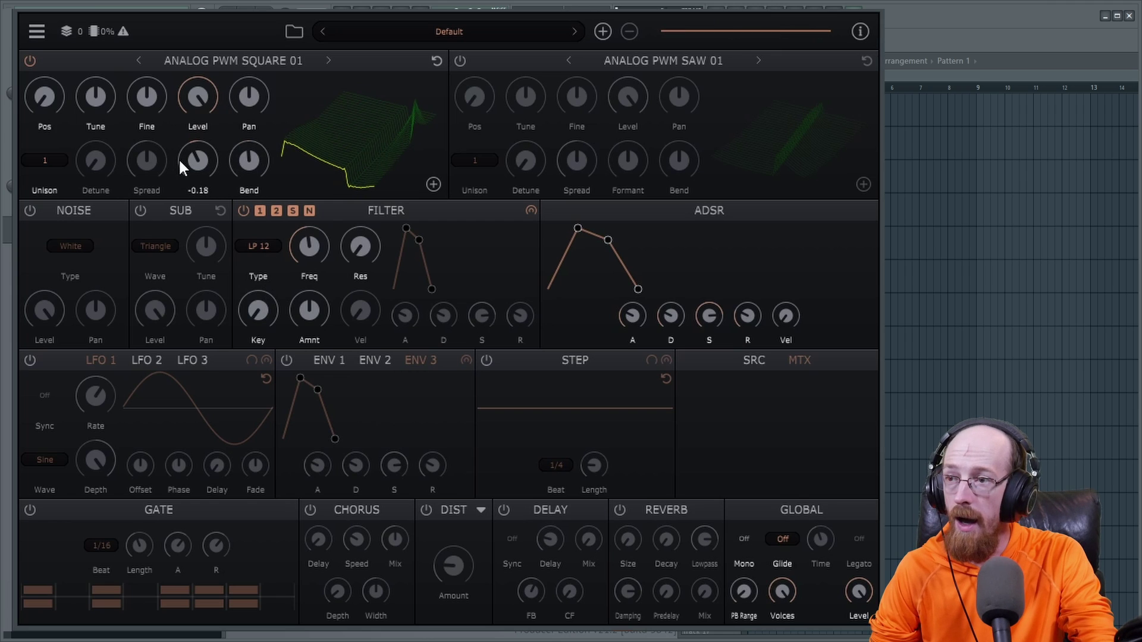
mouse_move(250, 157)
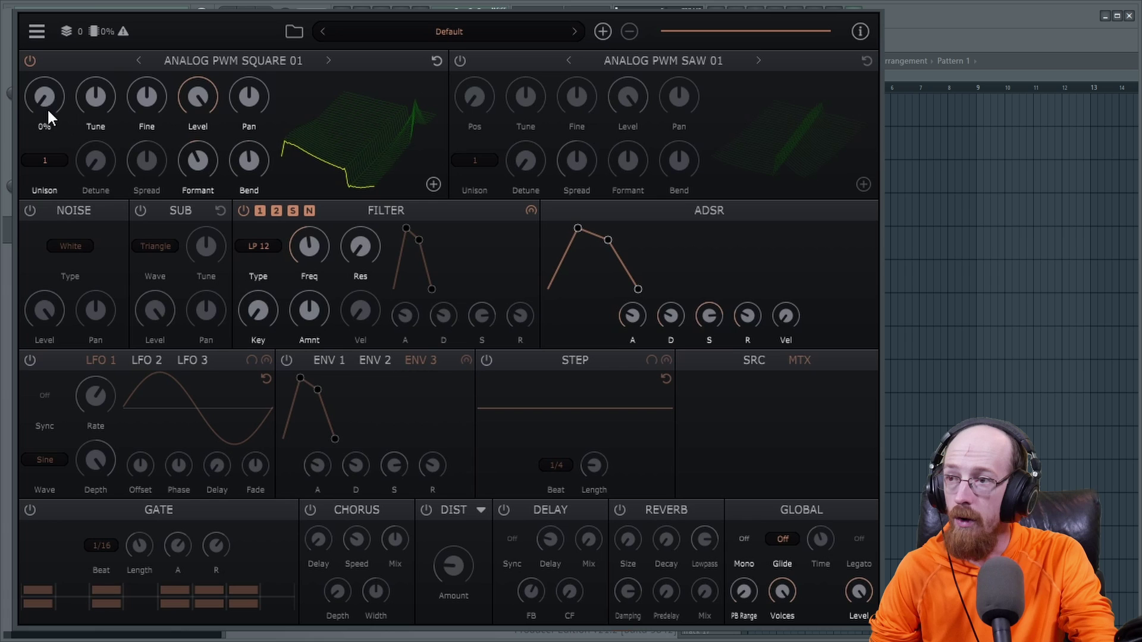
Raise oscillator 1's wavetable position past the middle, and open and close its dialog for loading a WAV wavetable.
drag(49, 113, 69, 11)
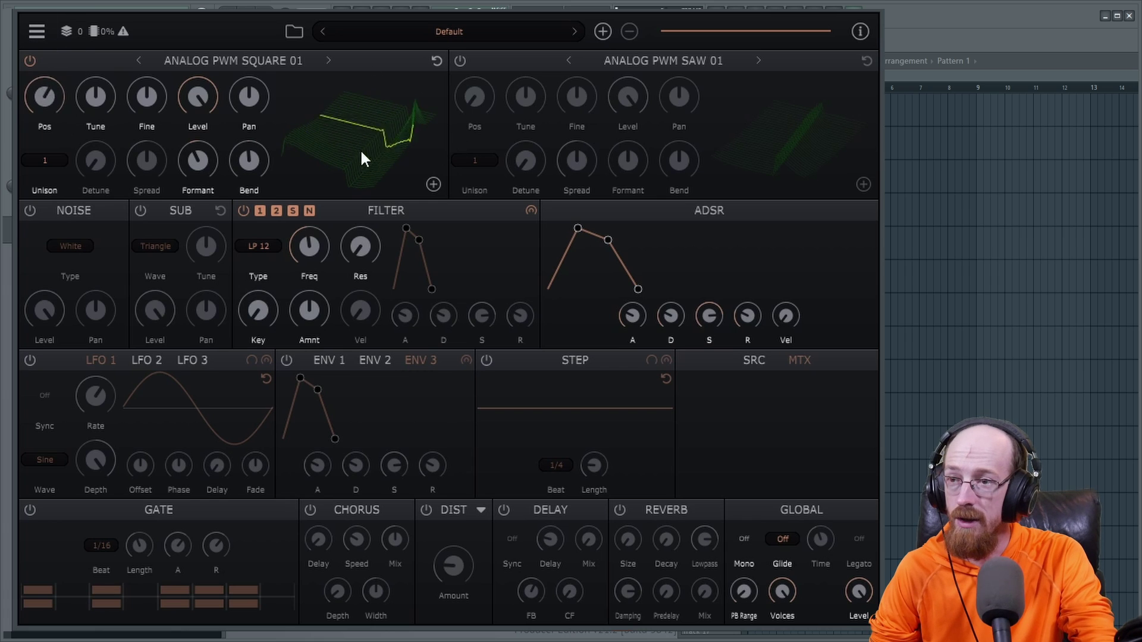
drag(364, 160, 416, 188)
click(435, 184)
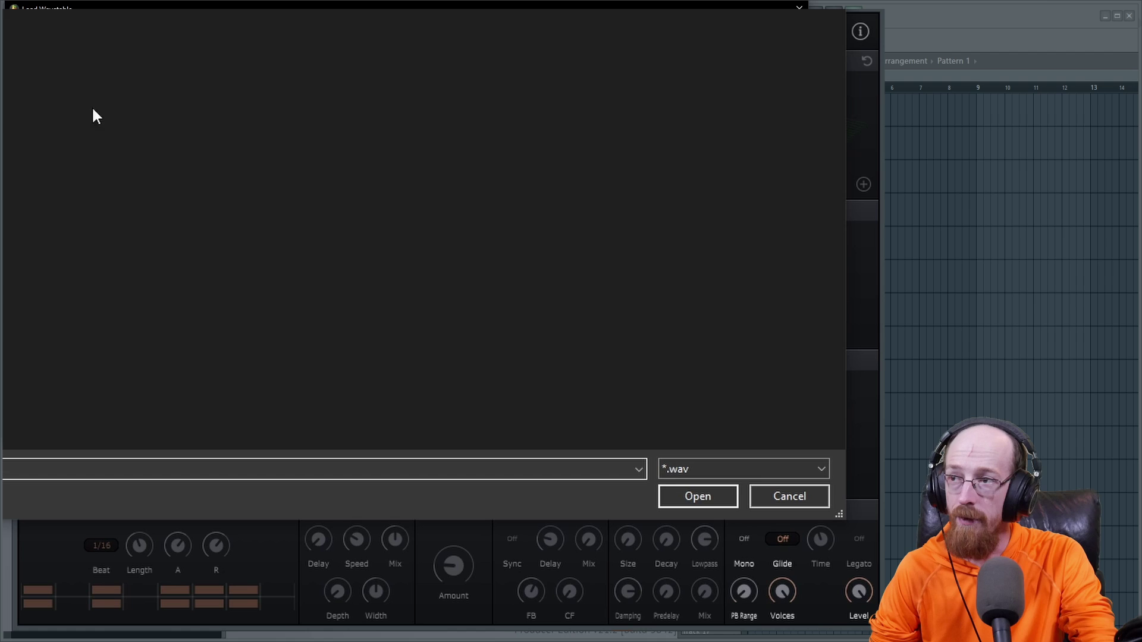
click(798, 7)
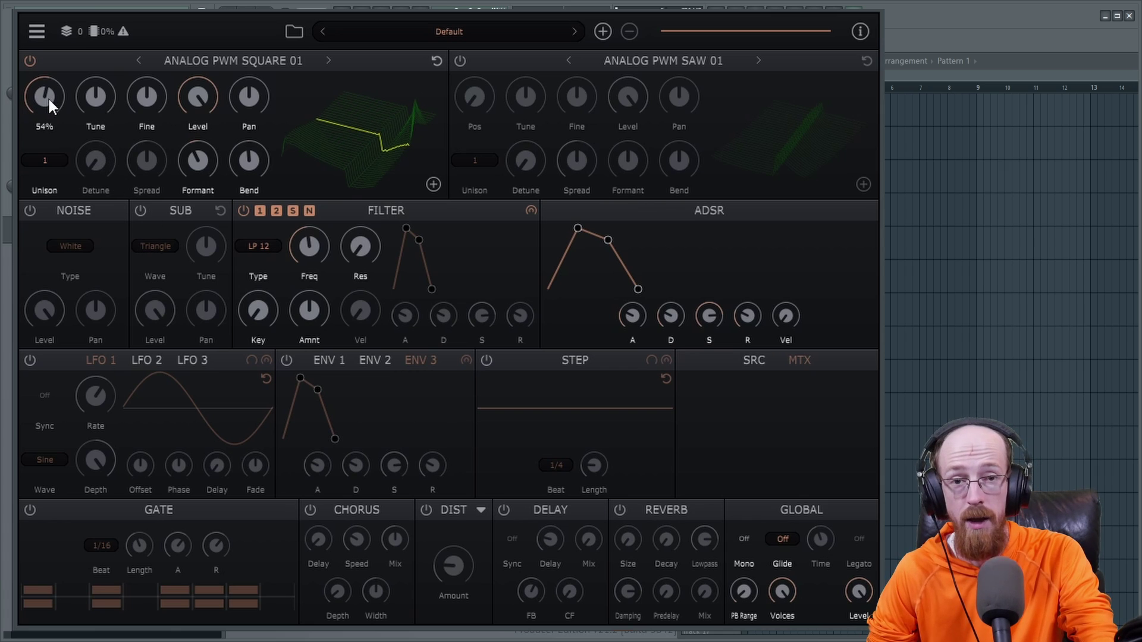
Set oscillator 1's unison to 3 voices and sweep its wavetable position down and back up past the middle.
drag(48, 97, 53, 148)
click(44, 160)
click(48, 198)
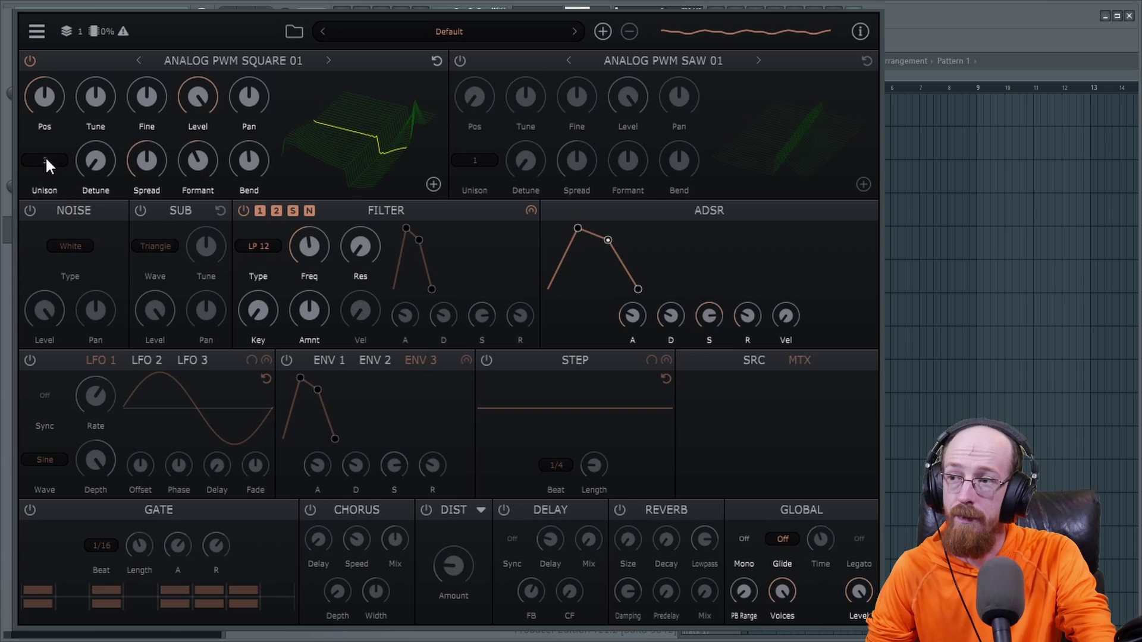
drag(50, 118, 65, 85)
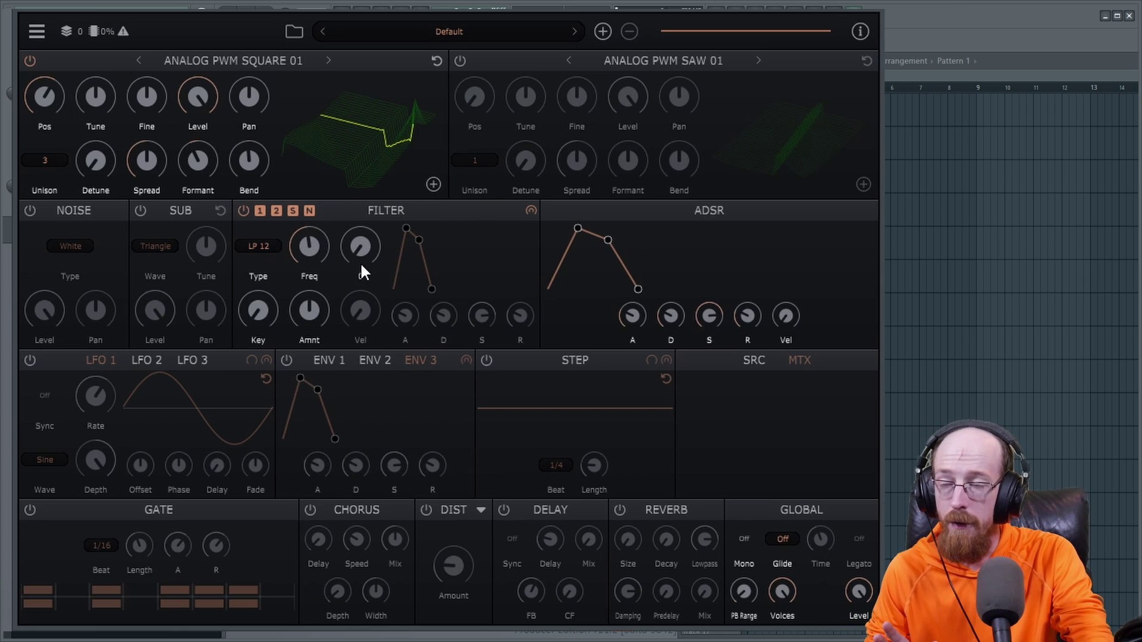
Examine the available filter types, keeping LP 12 selected, and look over the global and oscillator controls.
click(269, 244)
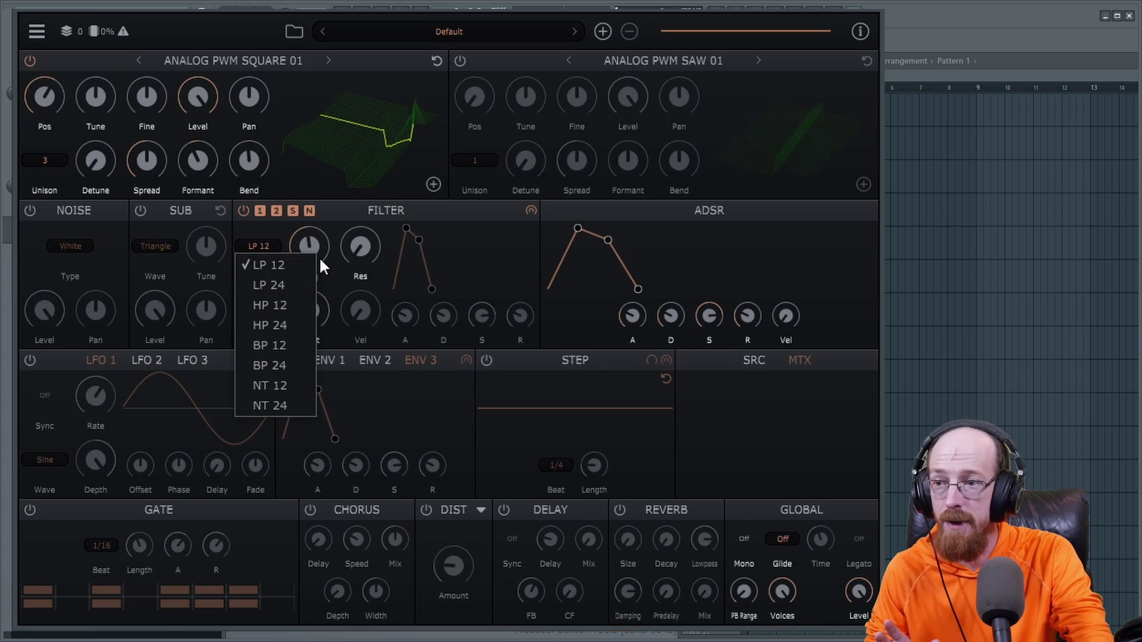
click(503, 244)
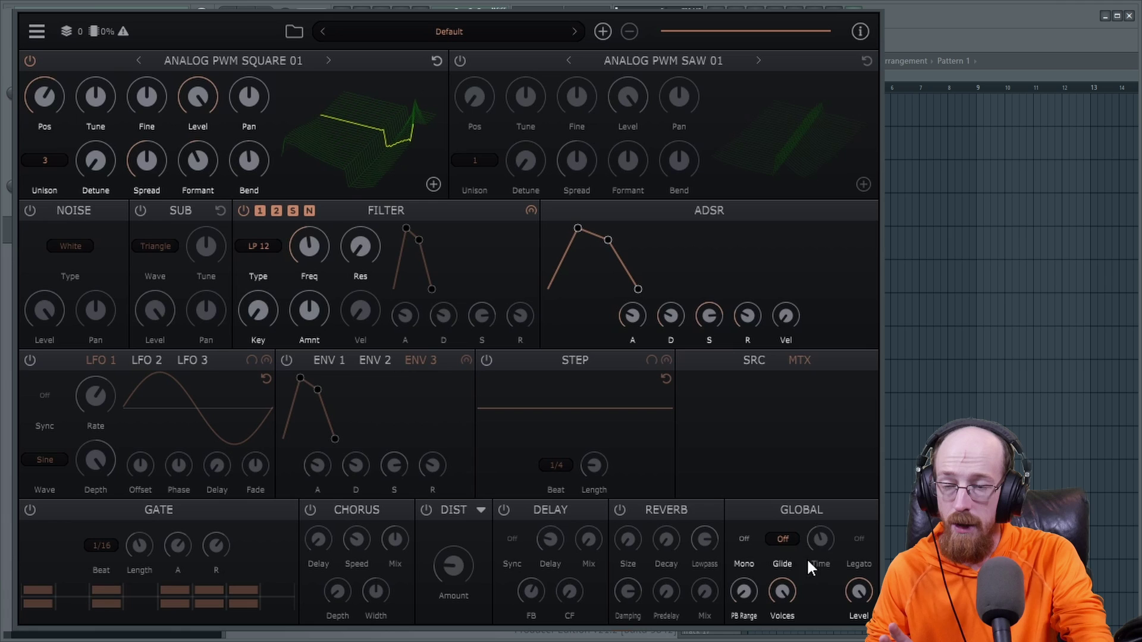
mouse_move(784, 577)
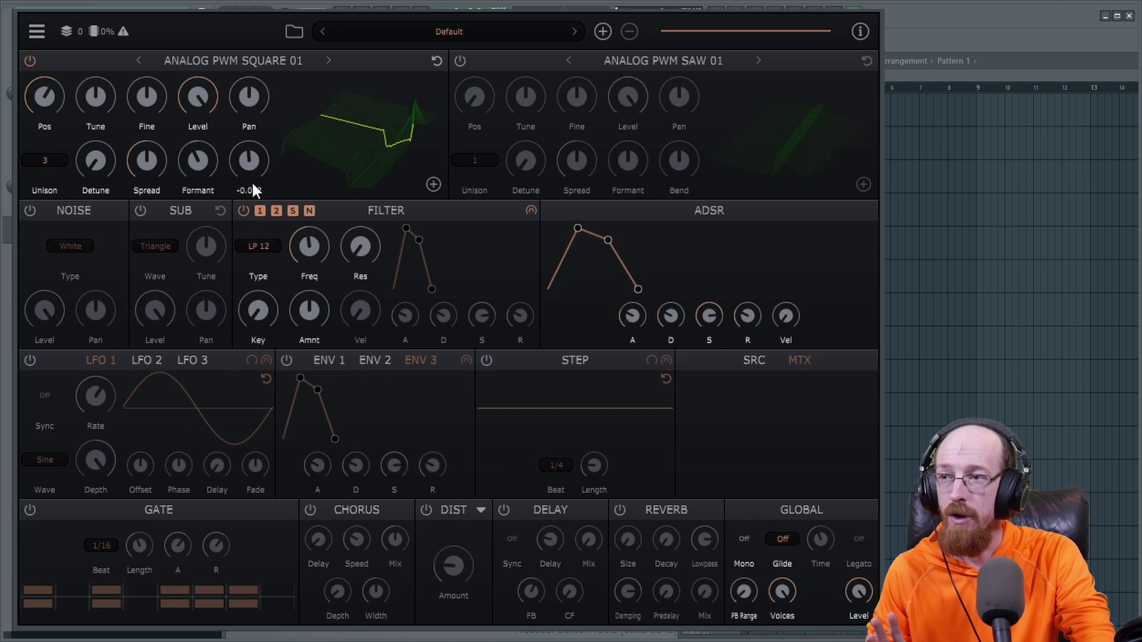
mouse_move(264, 170)
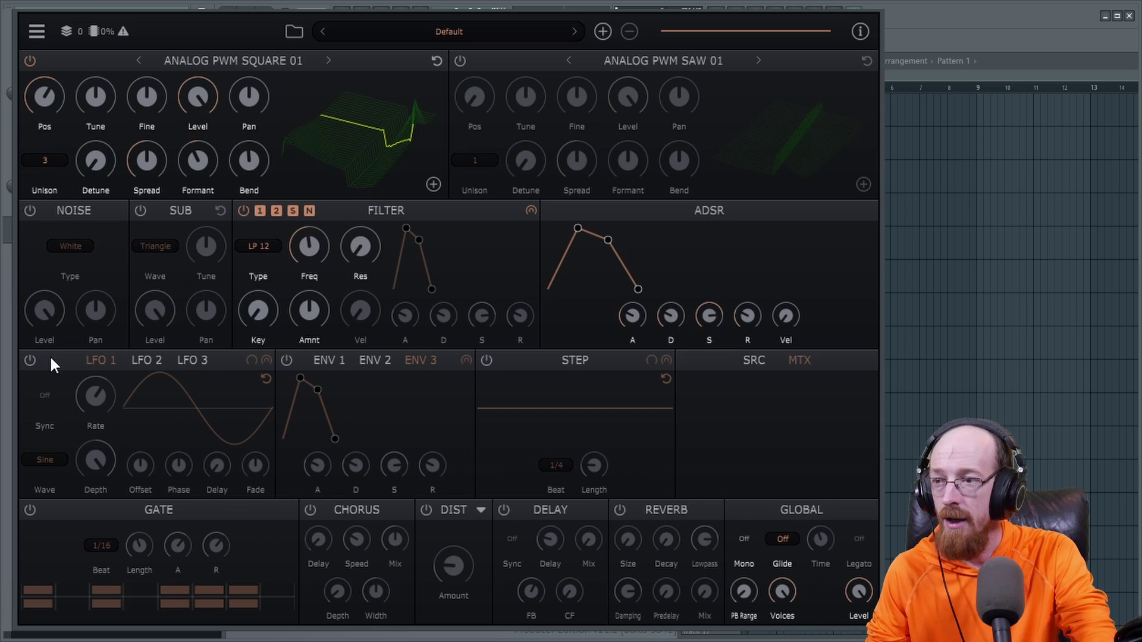
Enable LFO 1 and assign it to modulate oscillator 1's wavetable position.
click(31, 360)
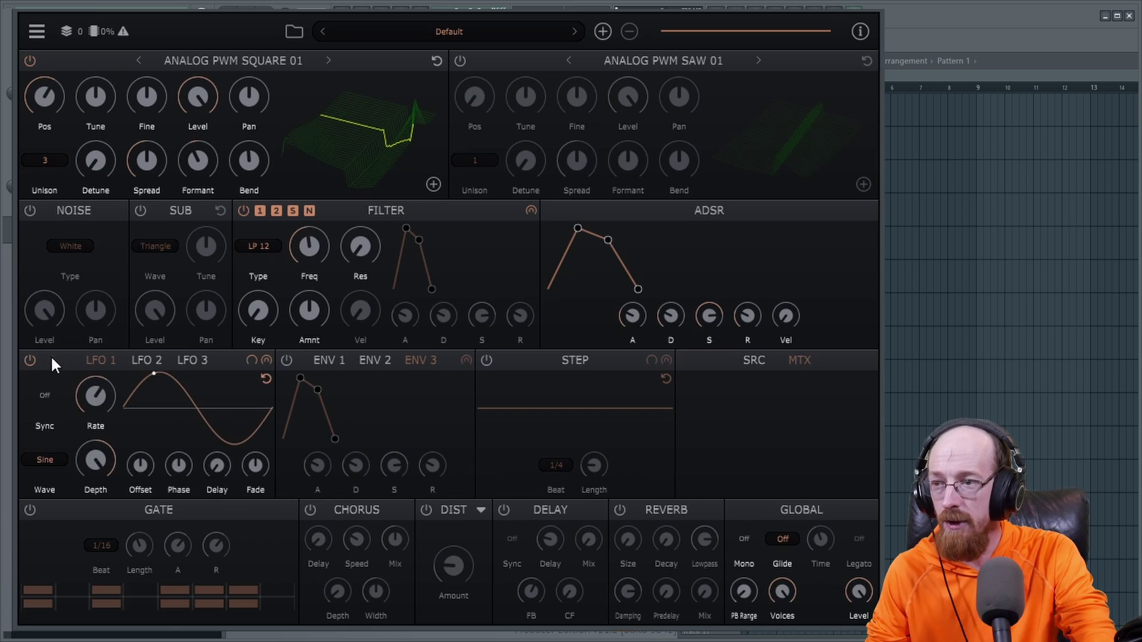
click(138, 361)
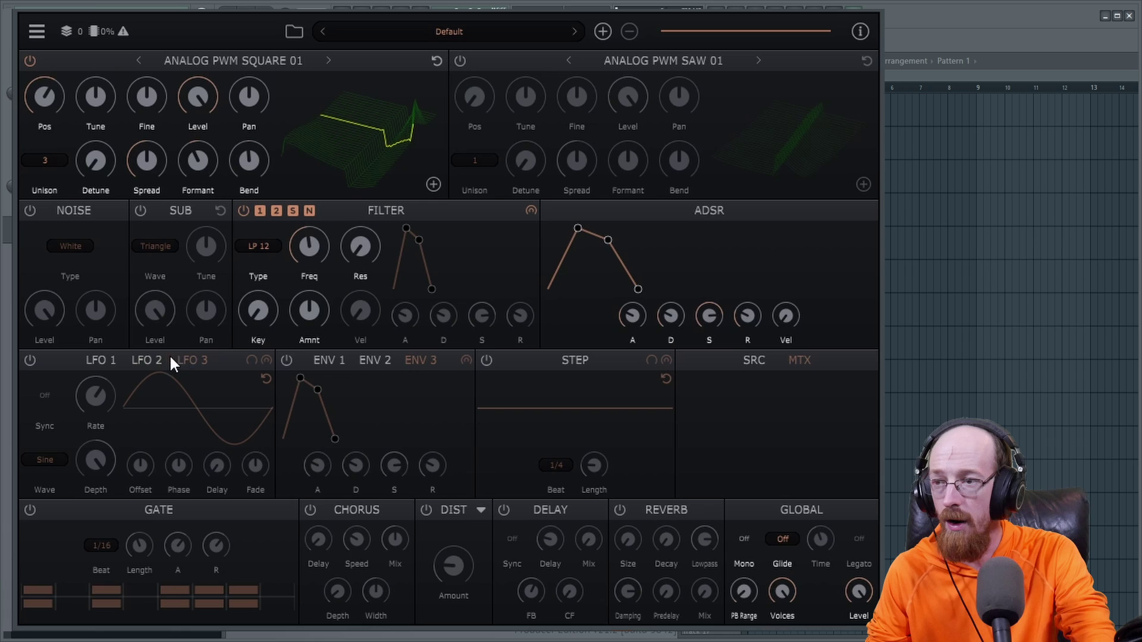
click(100, 361)
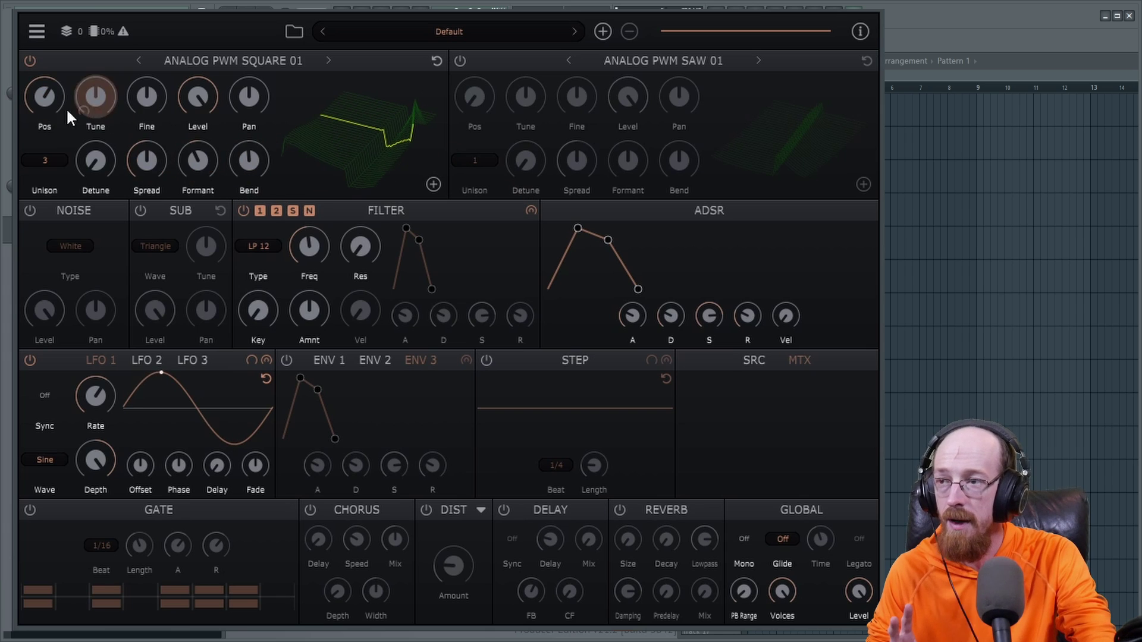
drag(42, 99, 52, 87)
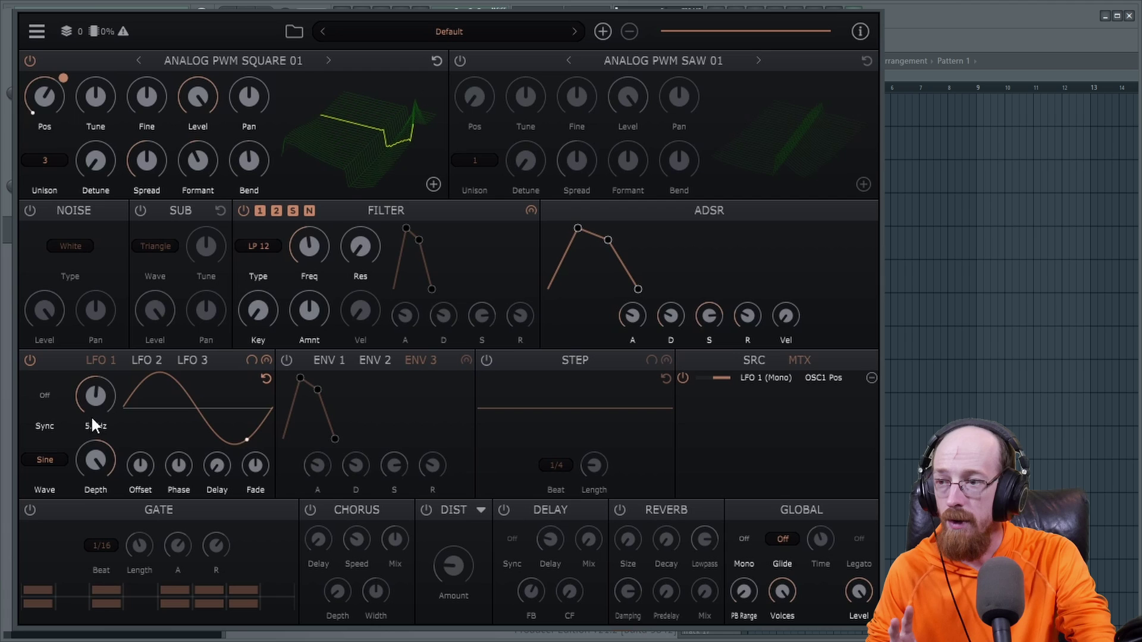
Slow down LFO 1's rate and reduce its modulation depth around a more central oscillator 1 wavetable position.
drag(91, 415, 115, 506)
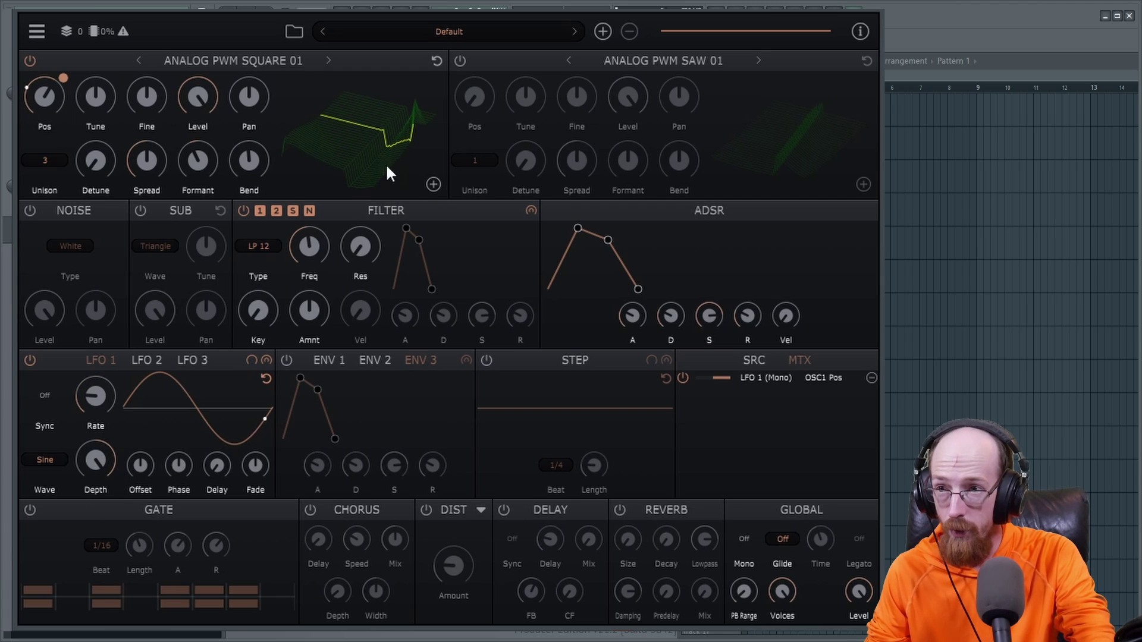
drag(41, 94, 44, 127)
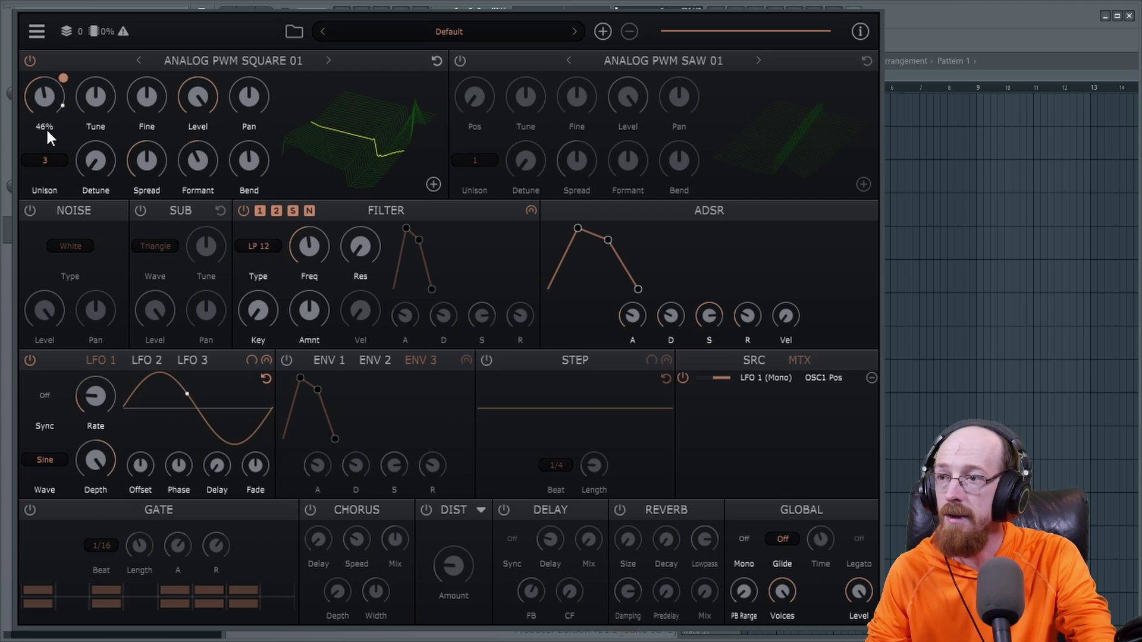
drag(62, 77, 77, 276)
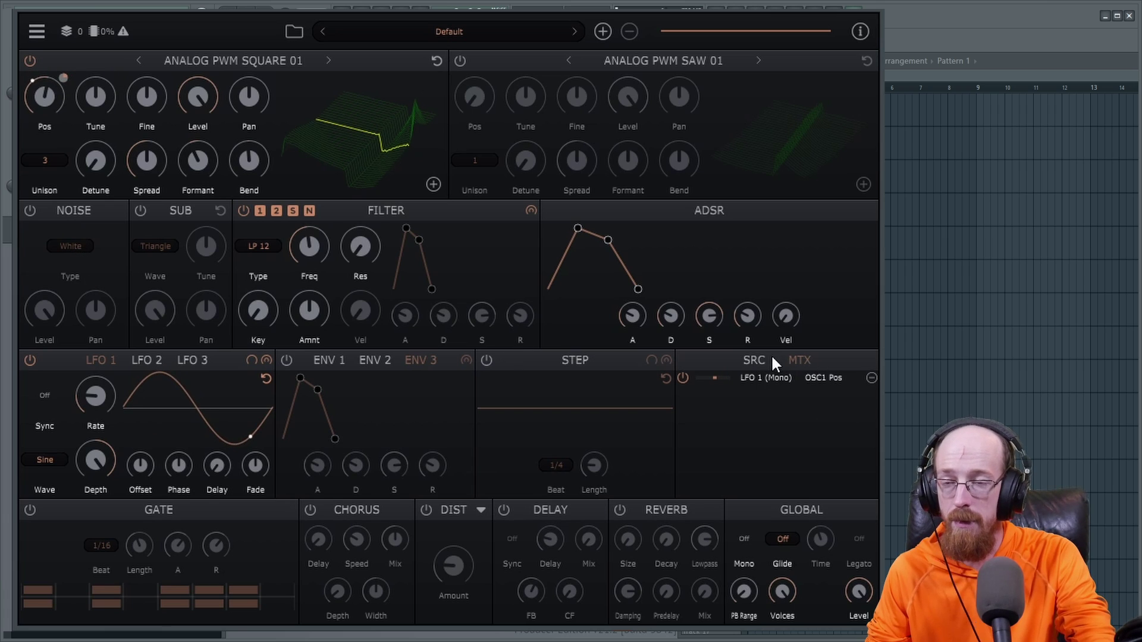
Browse the list of modulation sources down to the MIDI CC controllers.
click(753, 359)
scroll(770, 455, down, 20)
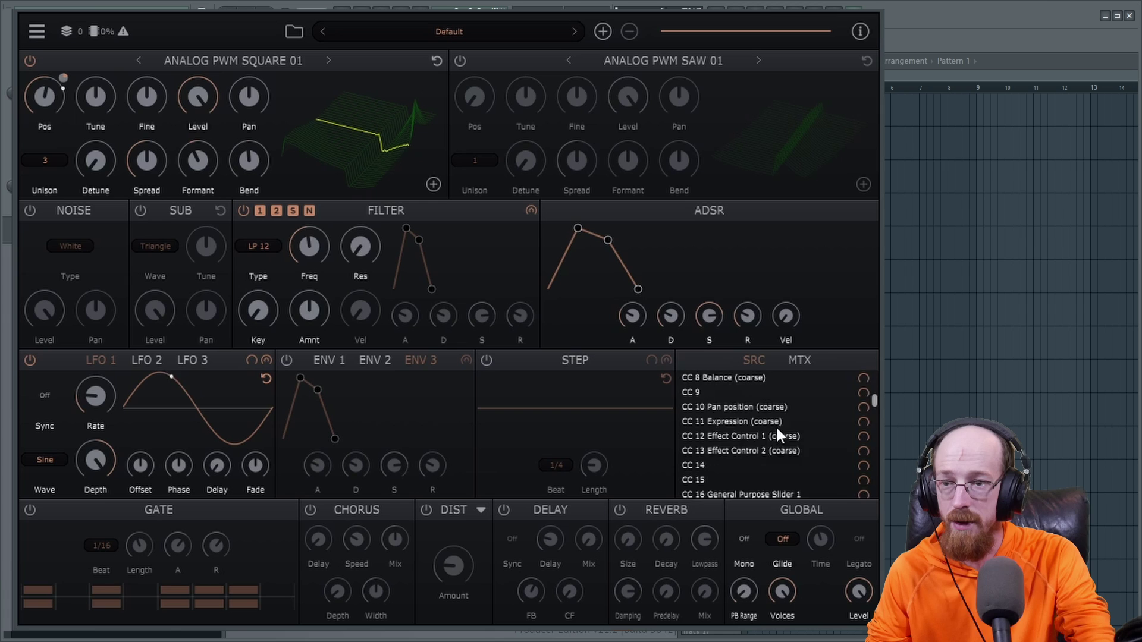
Compare the list of modulation sources with the modulation matrix holding LFO 1's assignment to oscillator 1's position.
scroll(809, 409, up, 7)
scroll(816, 402, up, 18)
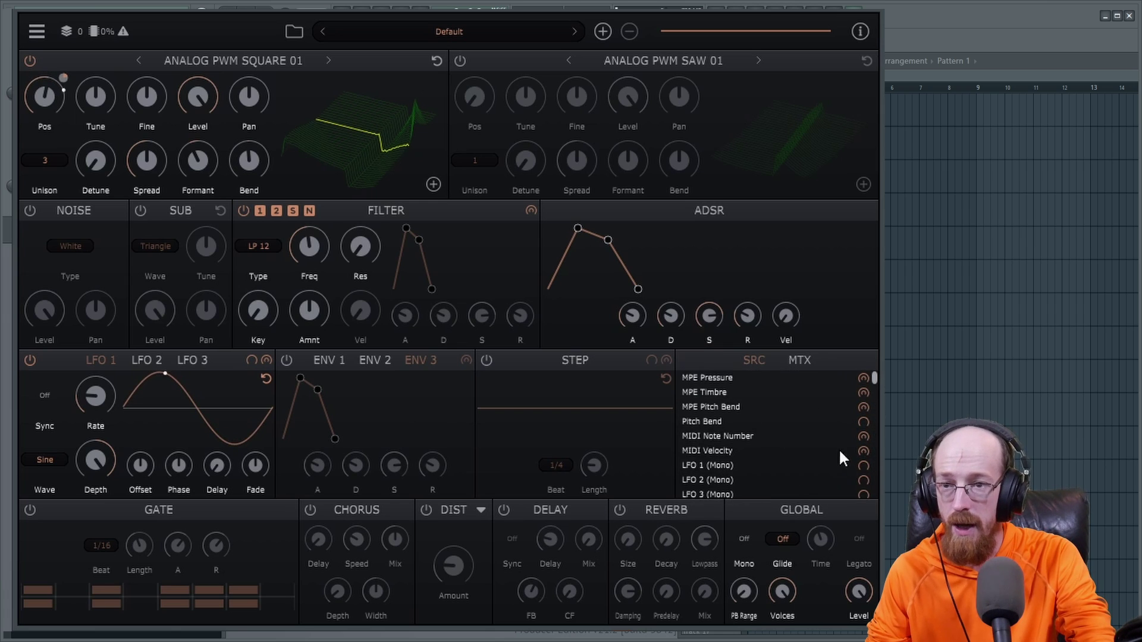
click(800, 360)
mouse_move(733, 383)
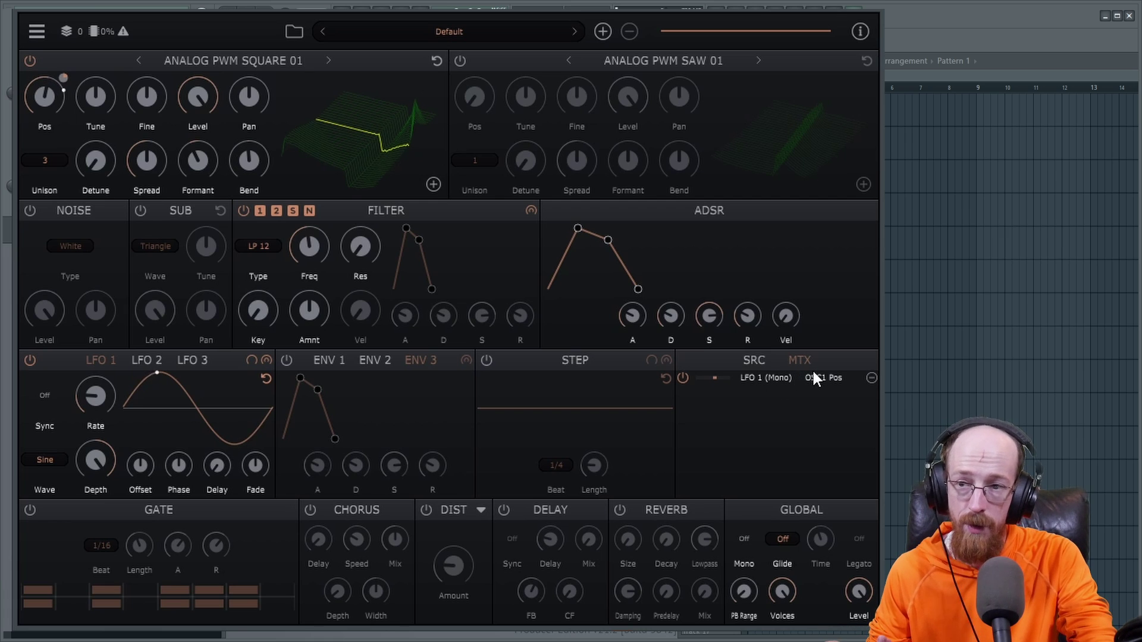
click(753, 360)
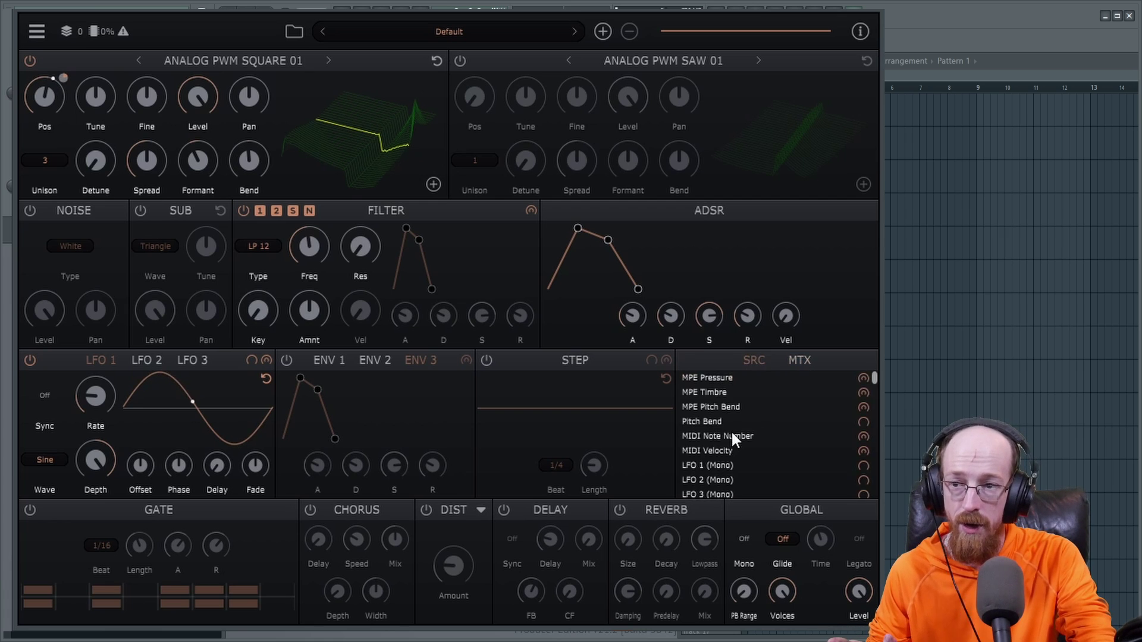
click(811, 364)
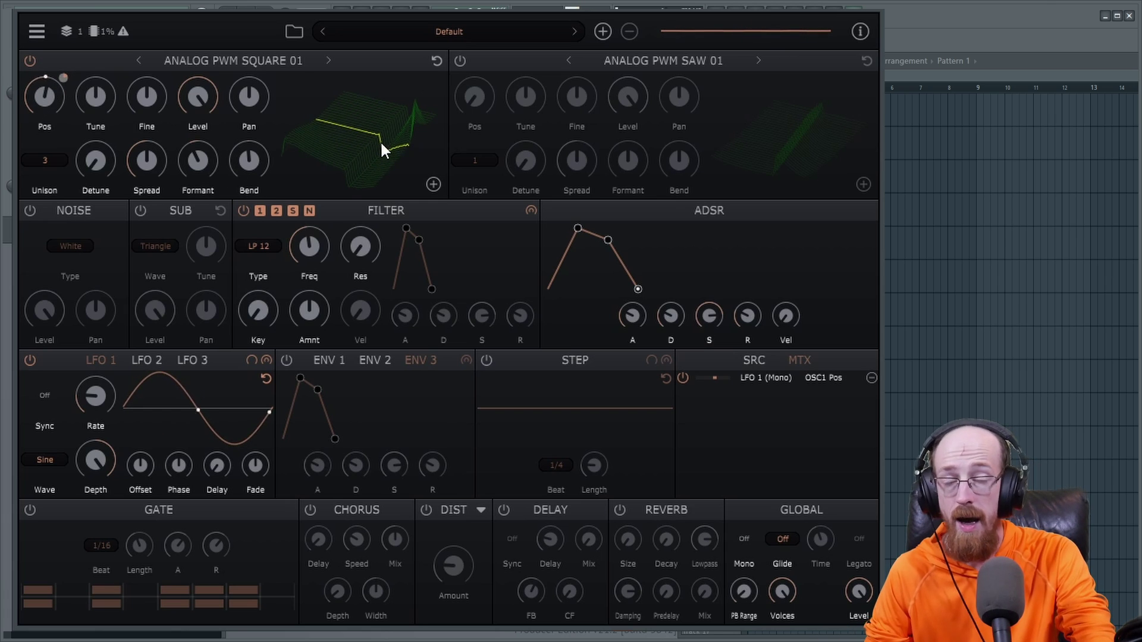
Remove the LFO 1 modulation from oscillator 1's wavetable position and reassign LFO 1 (Mono) to it.
right_click(66, 76)
click(87, 91)
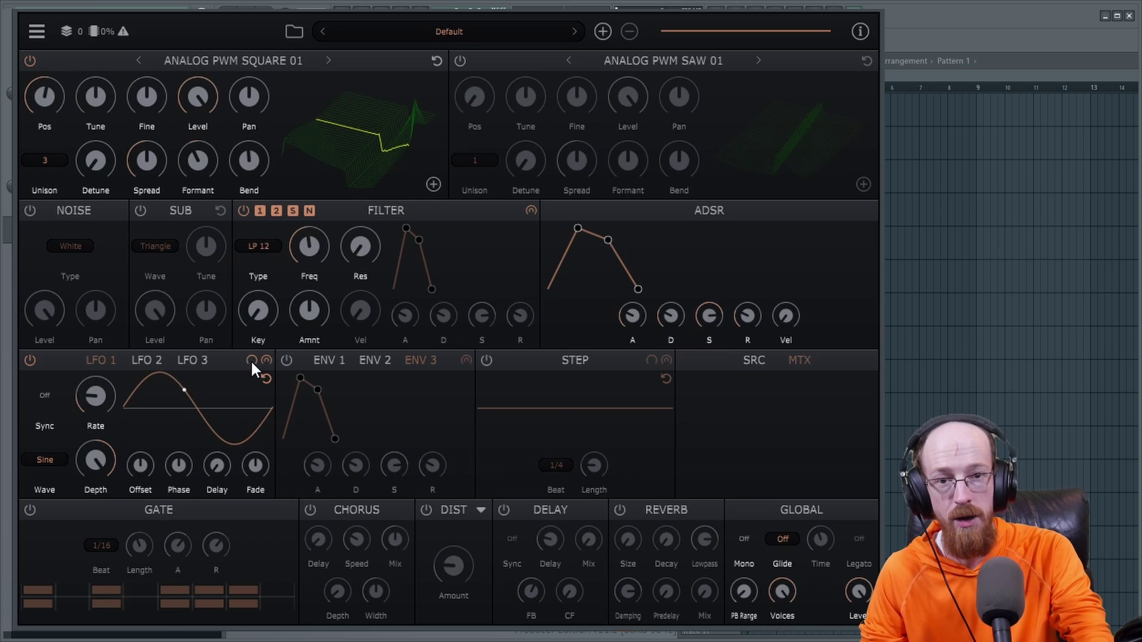
drag(251, 362, 204, 122)
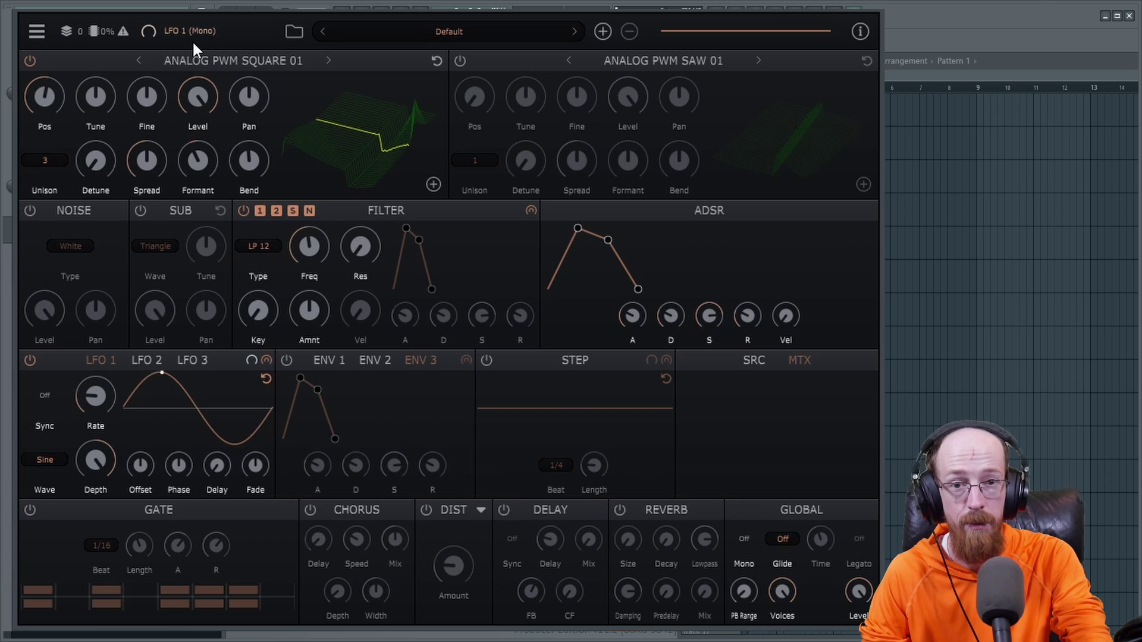
mouse_move(192, 40)
mouse_down()
mouse_move(85, 116)
mouse_move(45, 98)
mouse_move(51, 88)
mouse_up()
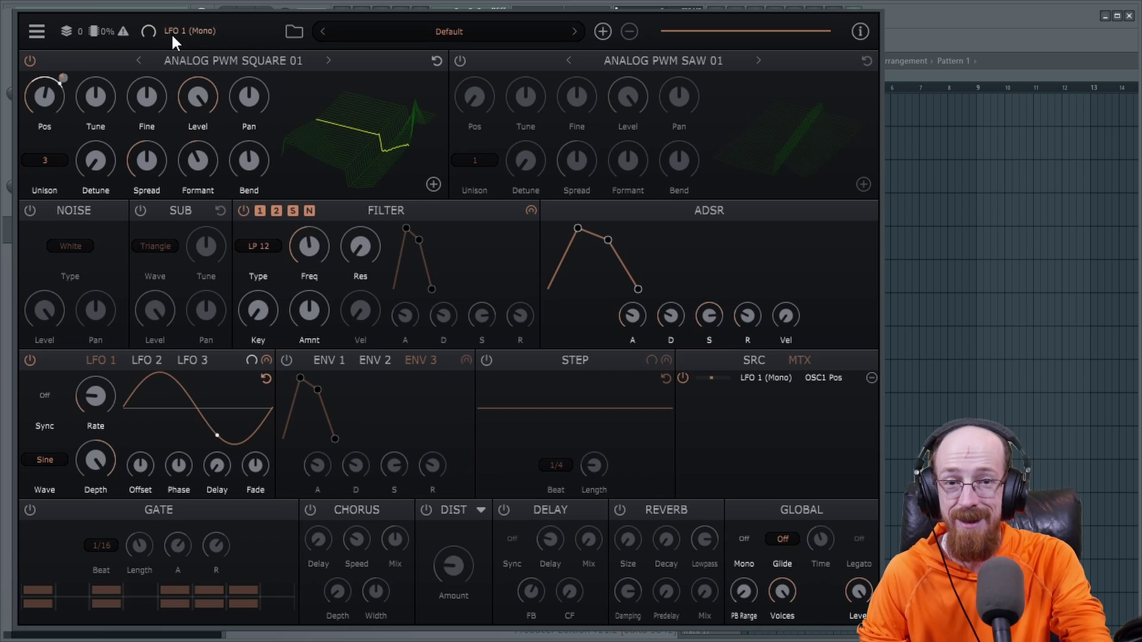
Try LFO 1 (Mono) as a modulator of its own rate, and remove that assignment.
mouse_move(88, 401)
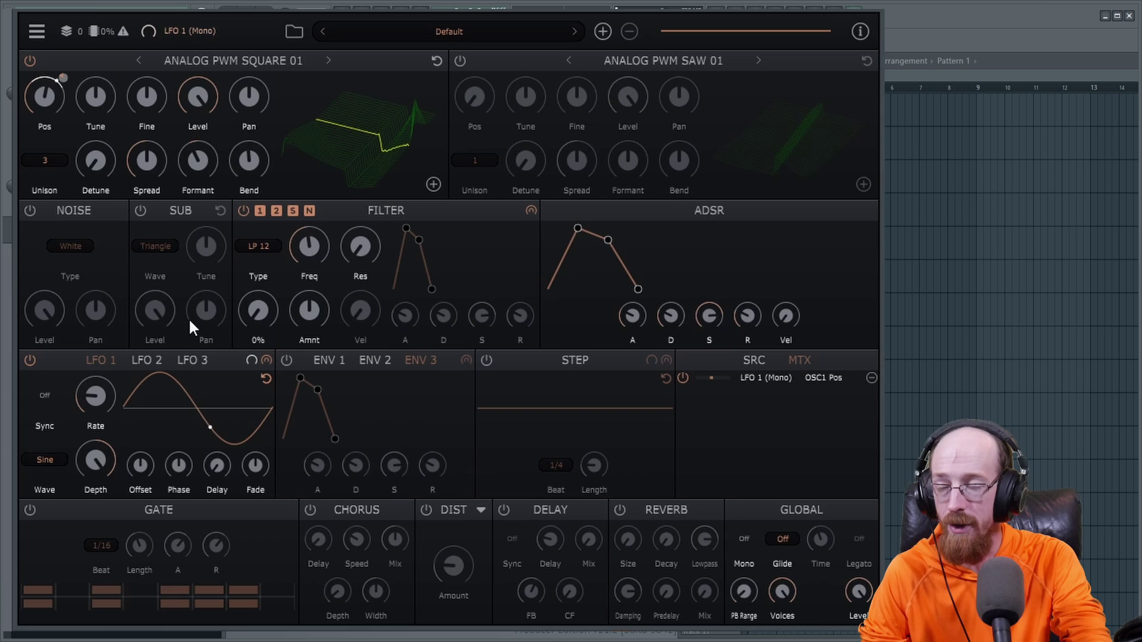
click(97, 397)
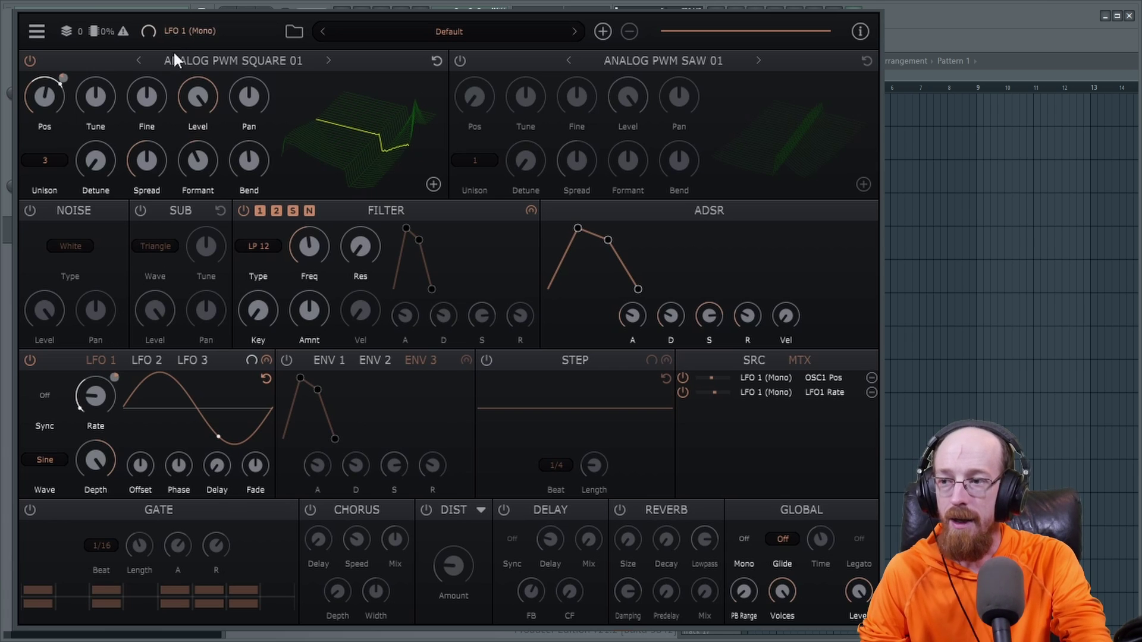
right_click(117, 374)
click(148, 367)
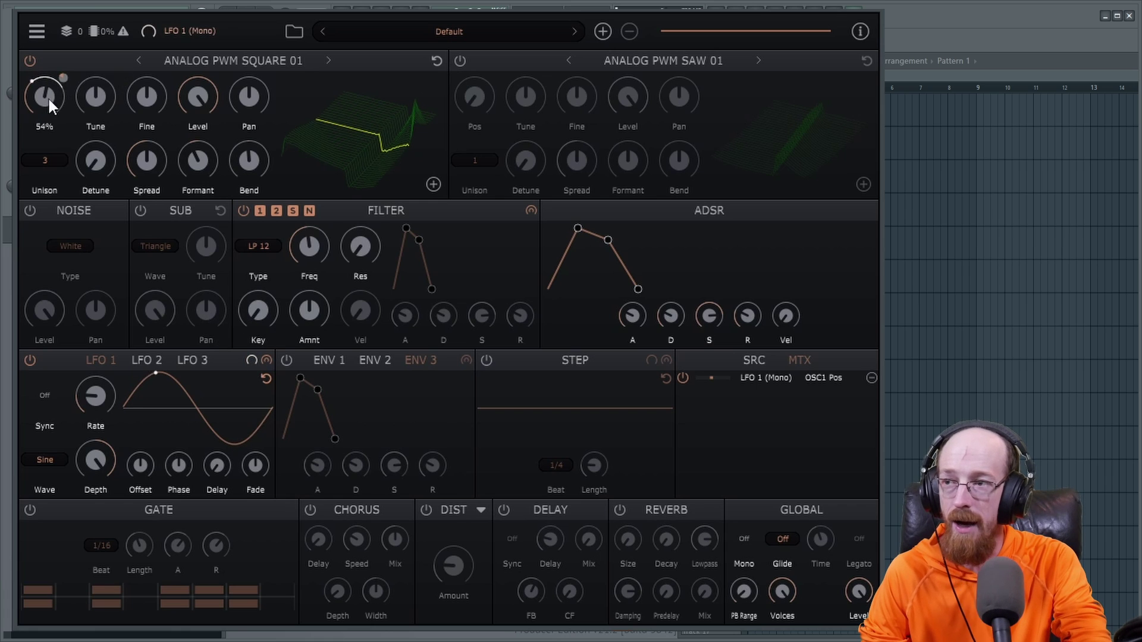
Replace the mono LFO 1 assignment on oscillator 1's position with the polyphonic LFO 1.
mouse_move(63, 79)
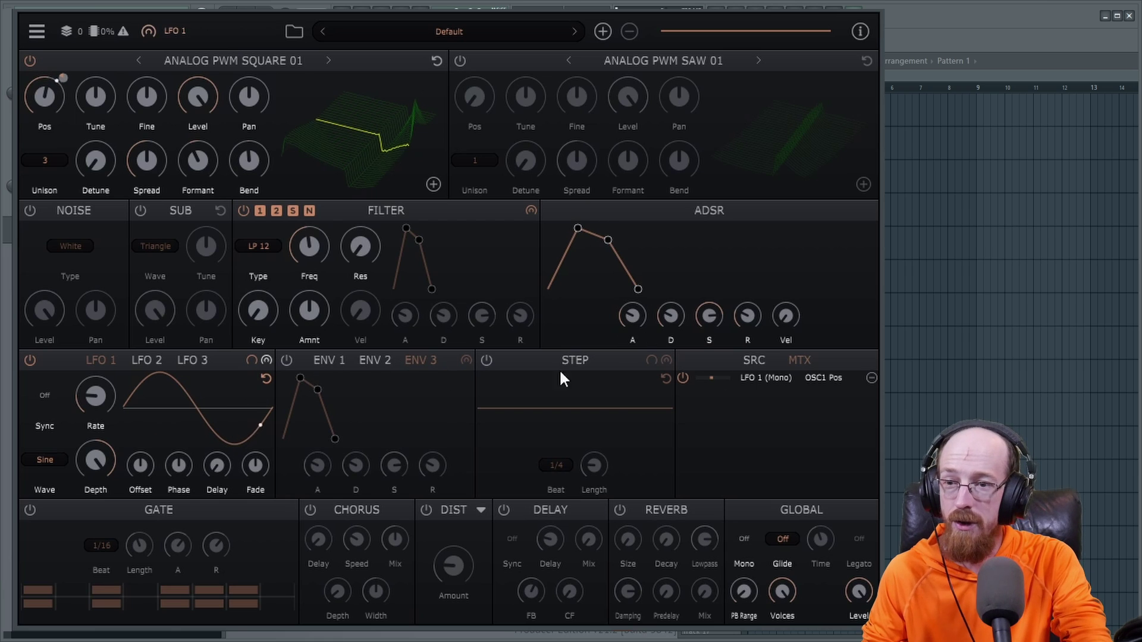
click(870, 377)
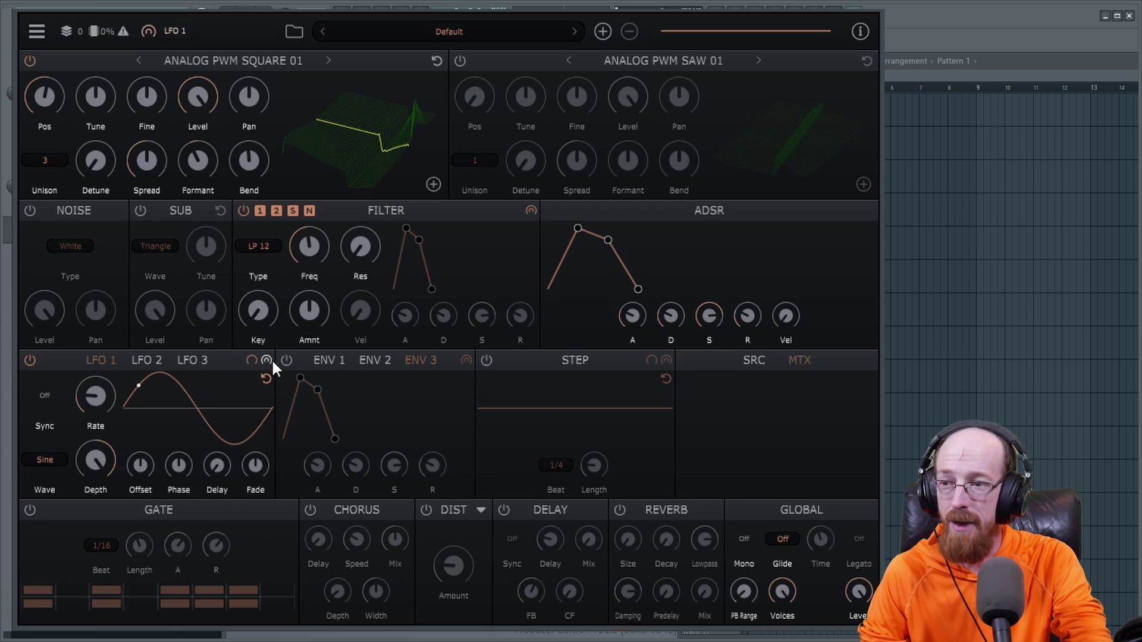
drag(271, 358, 51, 99)
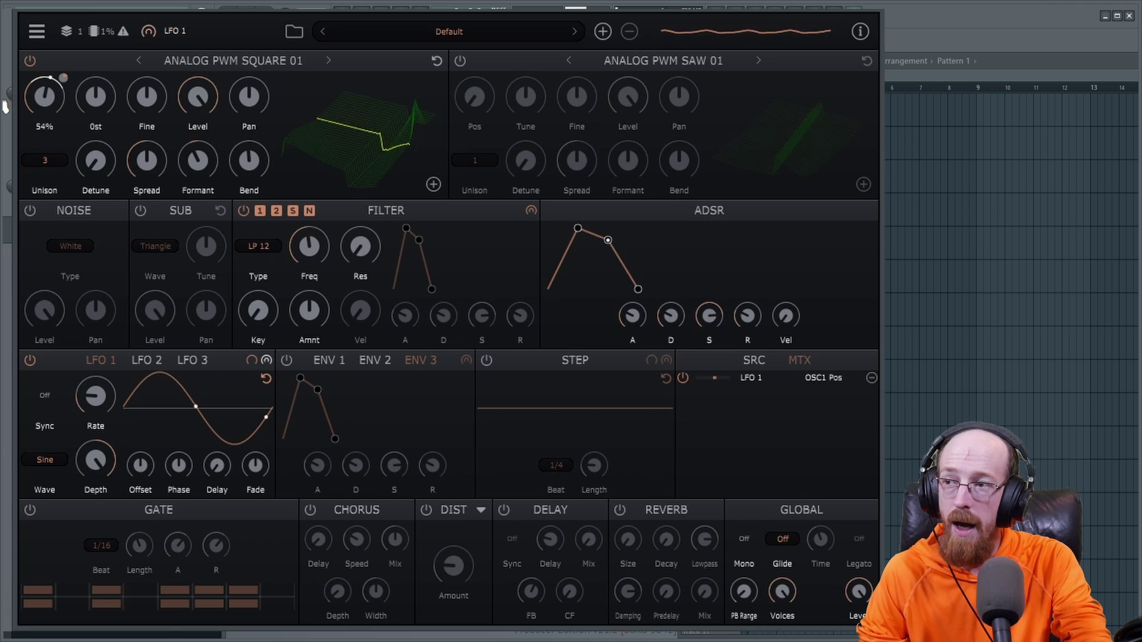
mouse_move(52, 108)
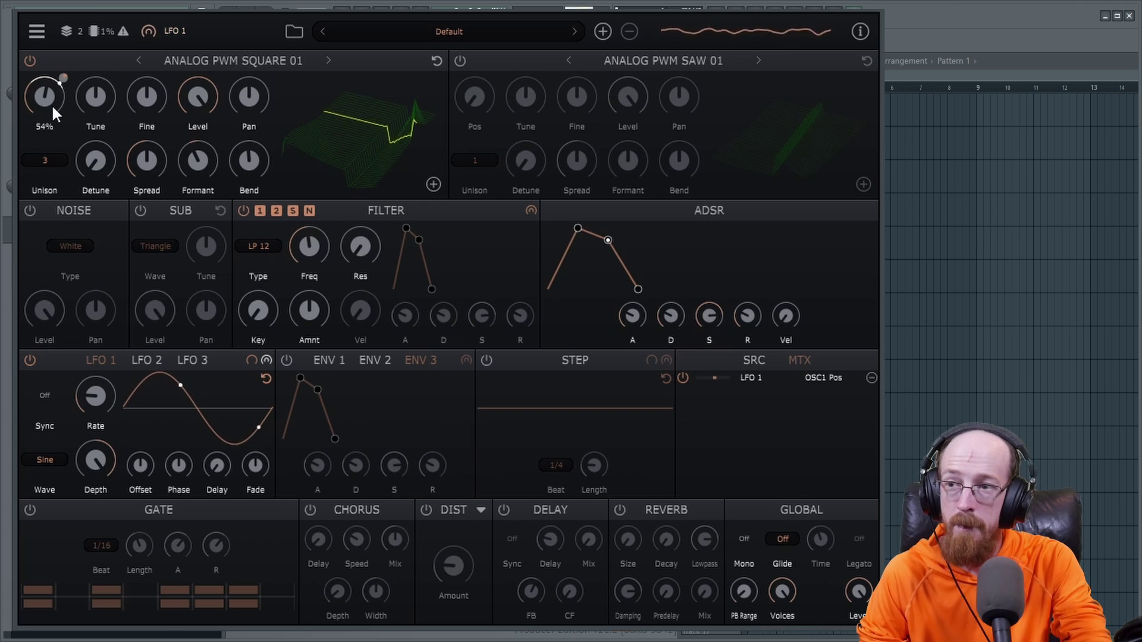
Try 6 unison voices on oscillator 1, and set its unison to 1.
click(51, 161)
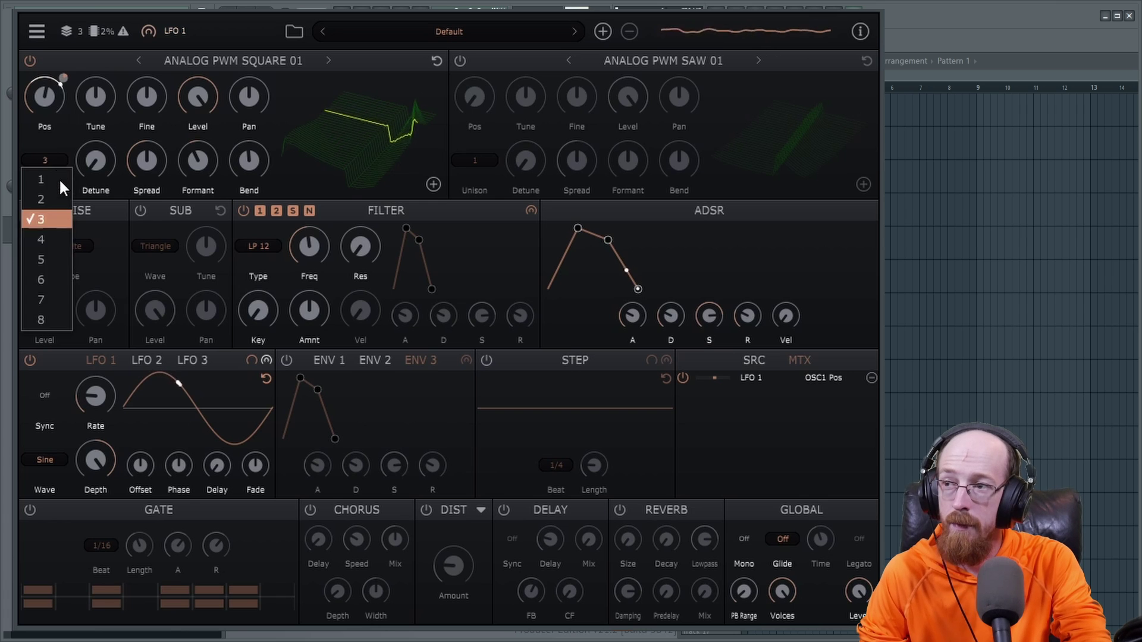
click(41, 279)
click(54, 158)
click(51, 179)
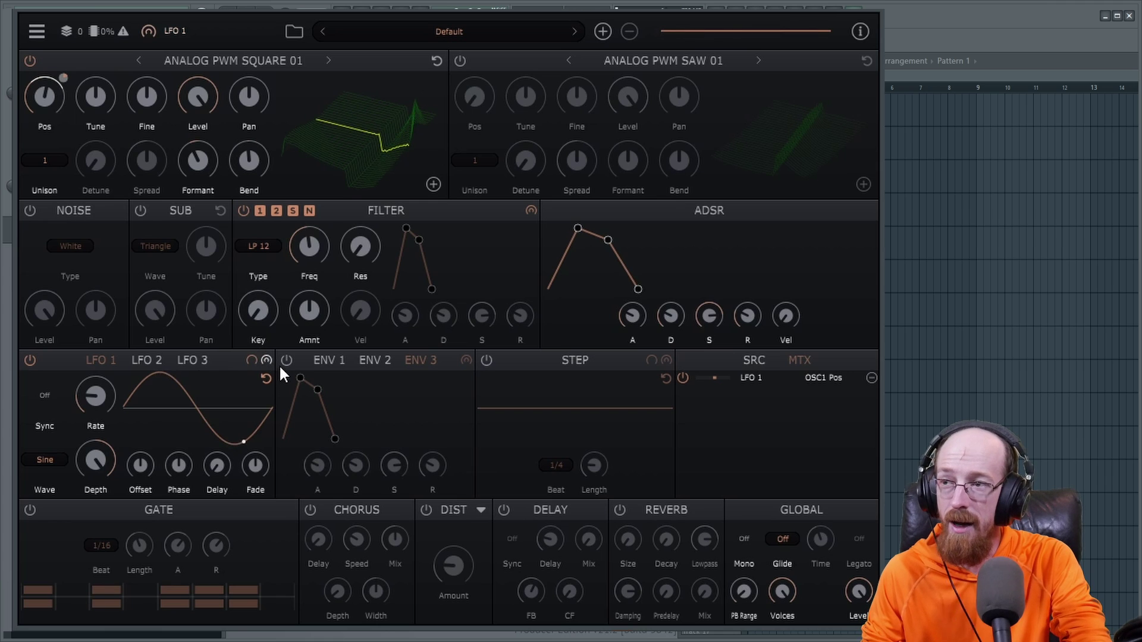
Set the LFO 1 modulation depth on oscillator 1's position to 0.41 and audition it with played notes.
drag(64, 78, 67, 35)
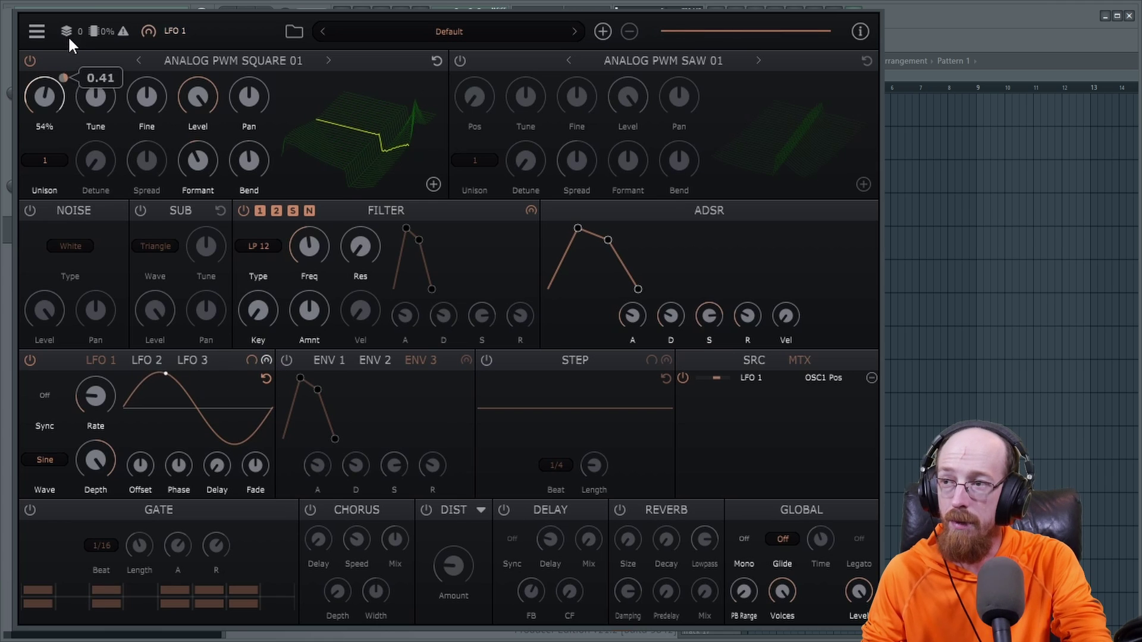
key(space)
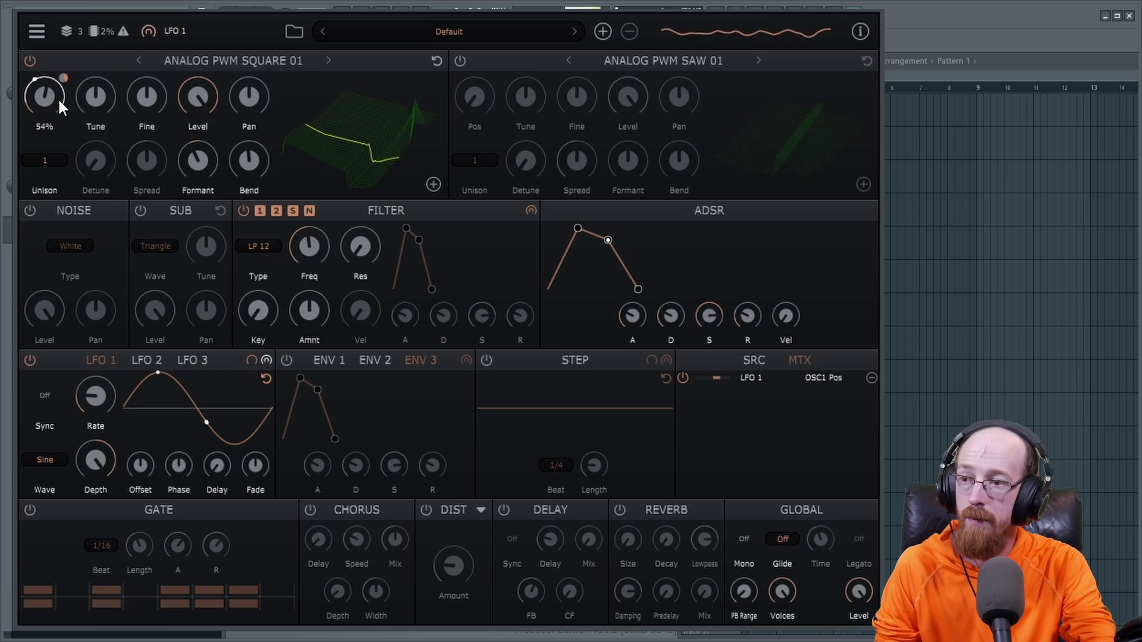
key(space)
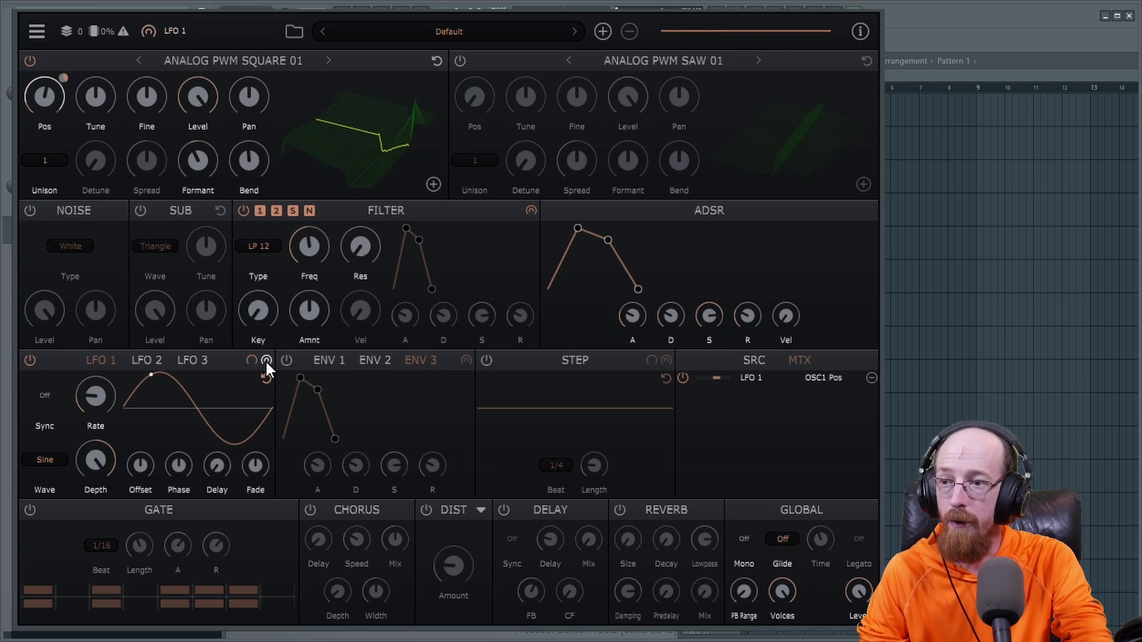
Replace the polyphonic LFO 1 assignment on oscillator 1's position with LFO 1 (Mono), audition it and leave assignment mode.
click(872, 377)
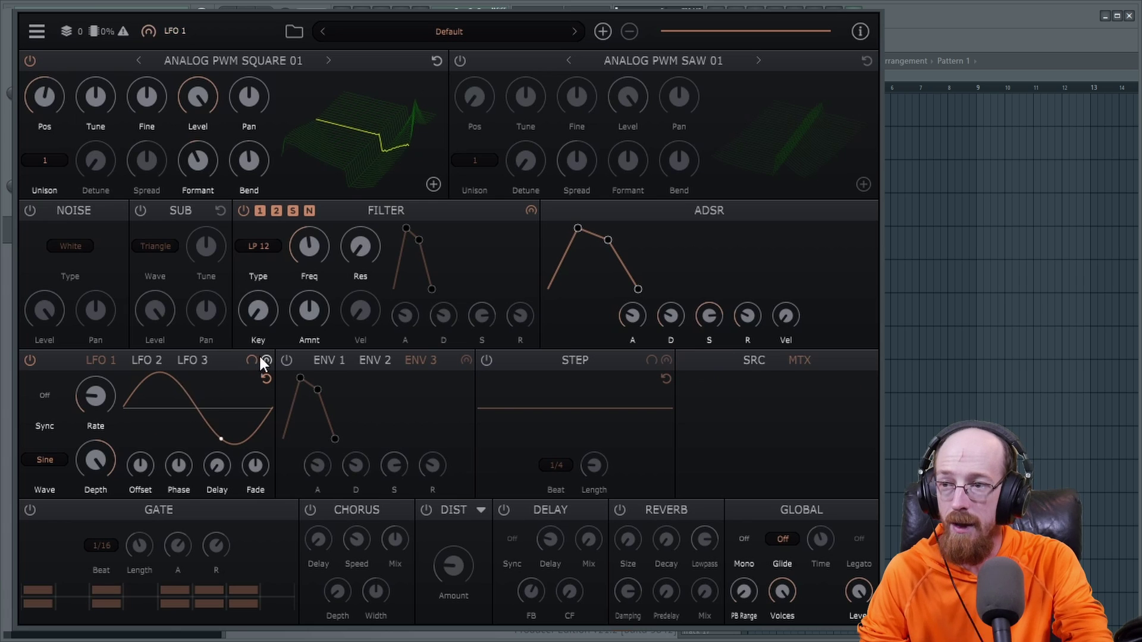
drag(251, 362, 47, 98)
key(space)
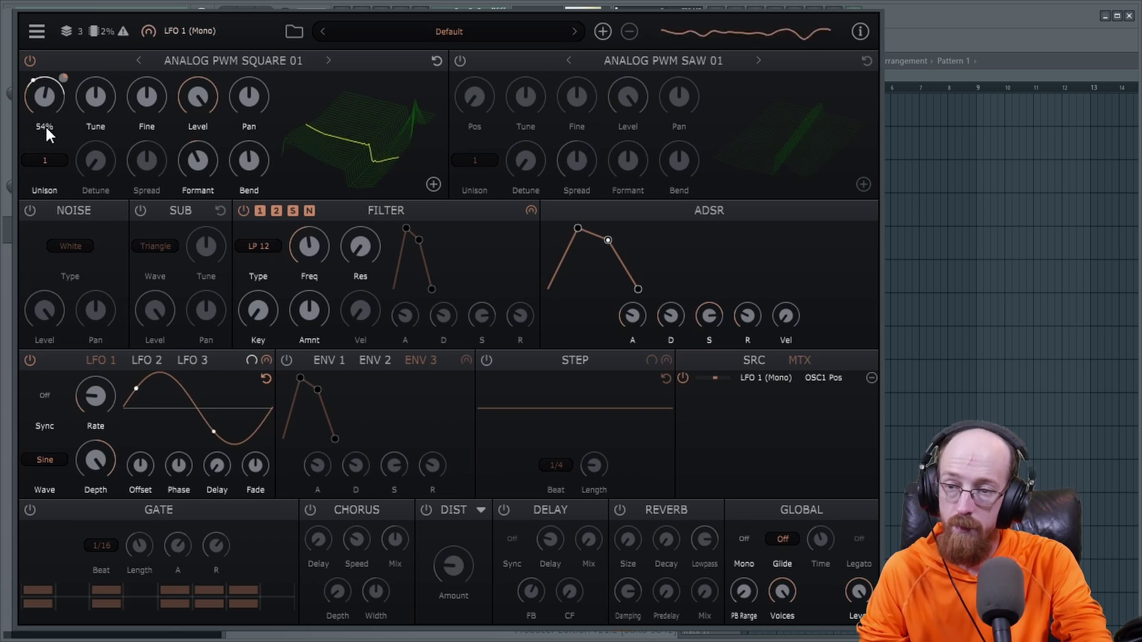
key(space)
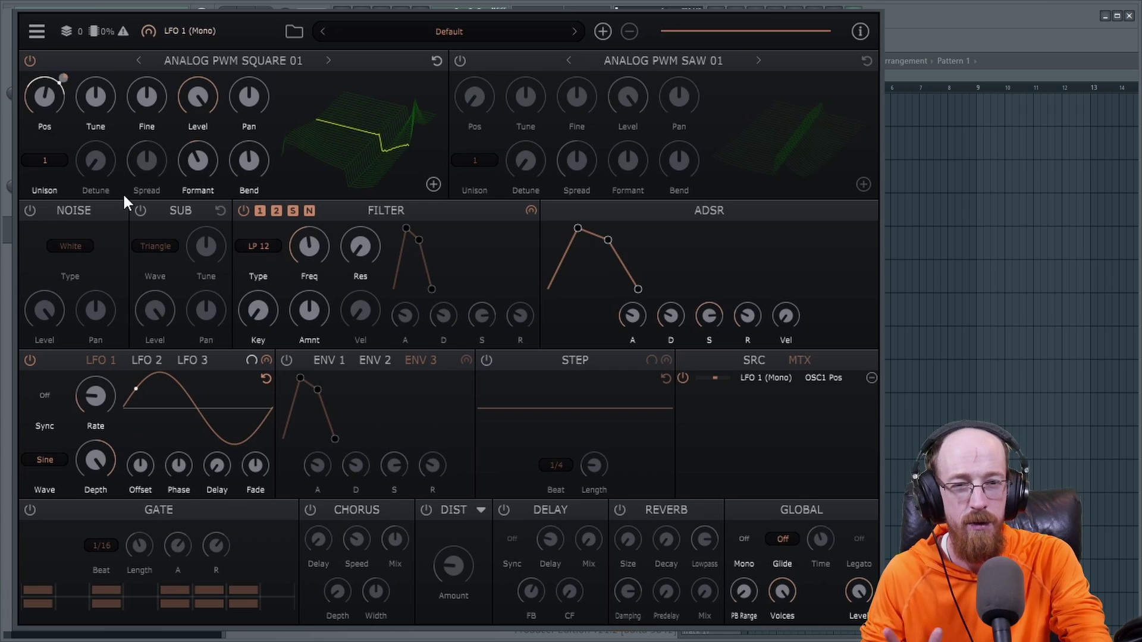
click(266, 361)
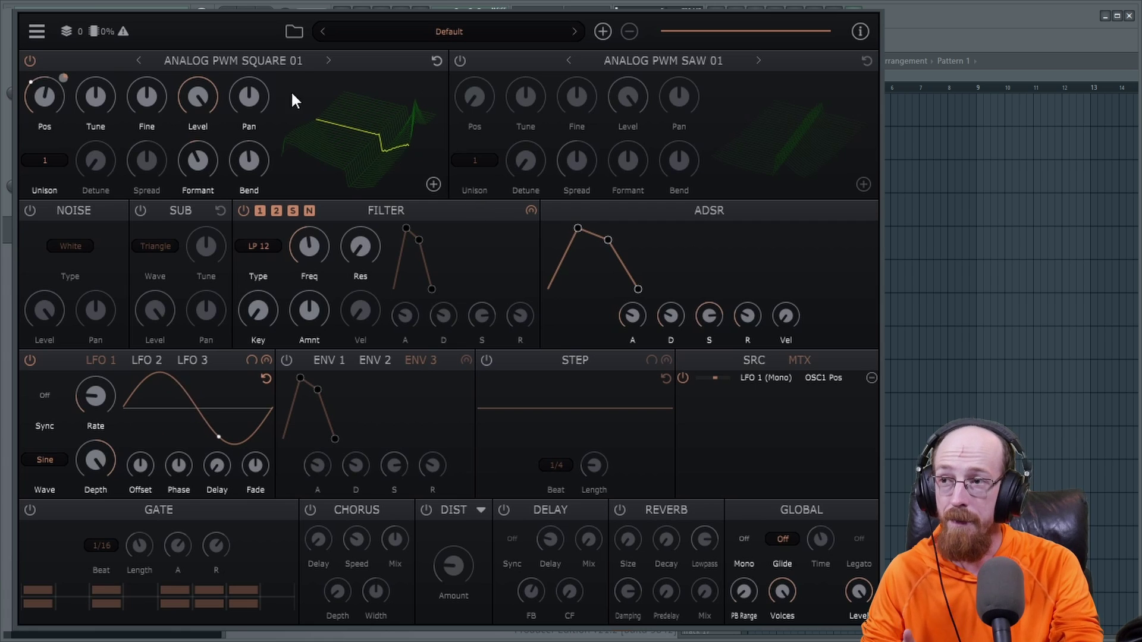
Enable the Accessible Keyboard option to look at the control values, and disable it again.
click(37, 31)
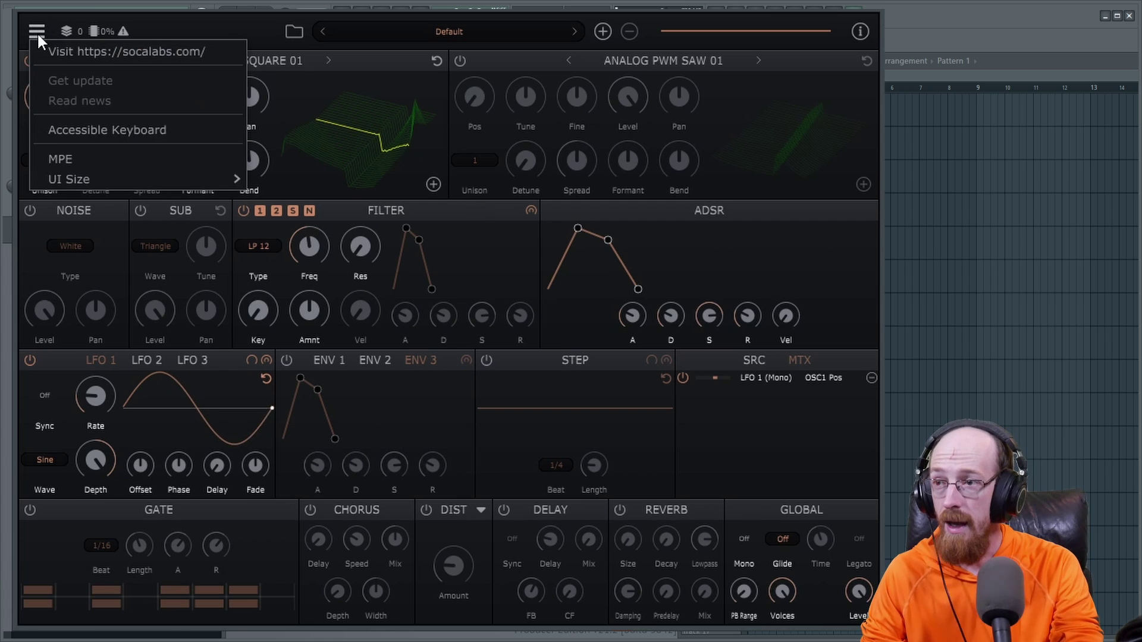
click(103, 131)
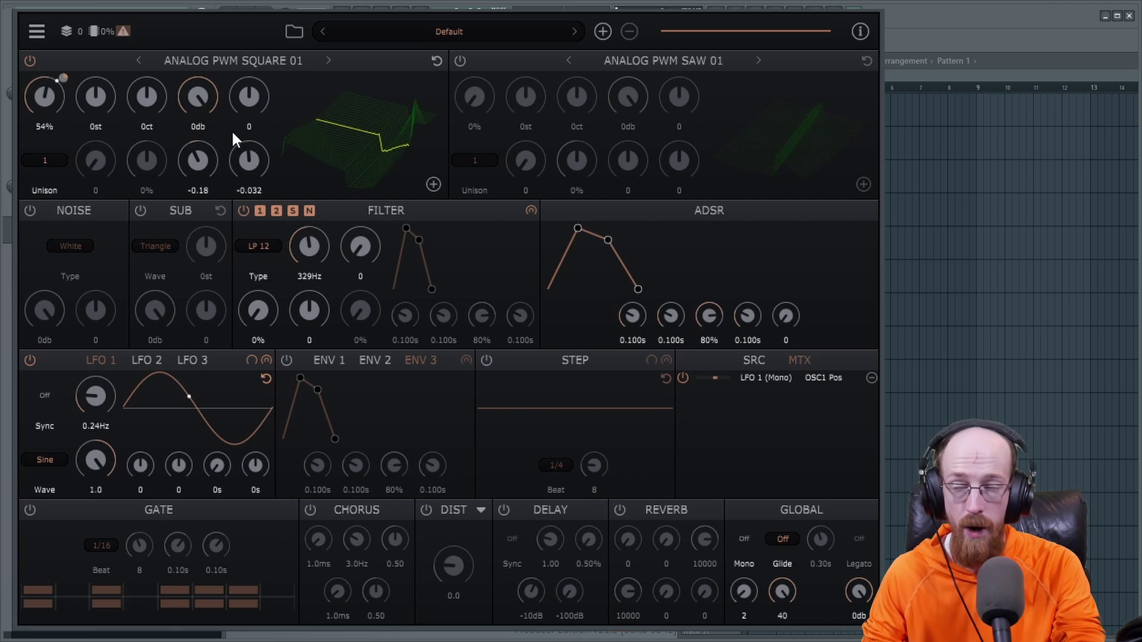
click(37, 32)
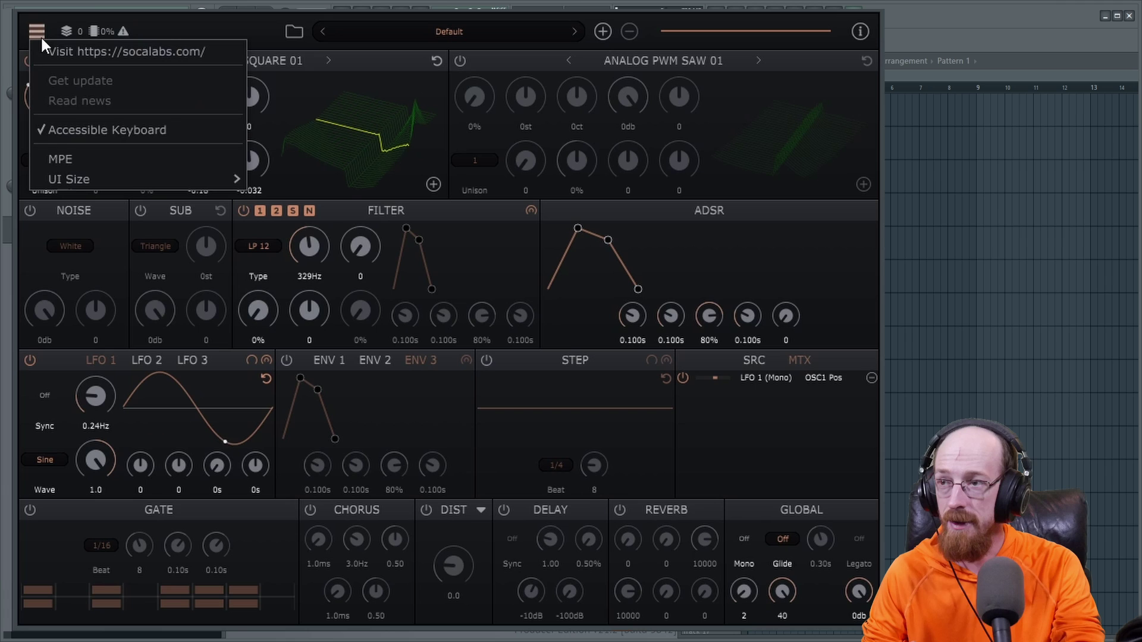
click(79, 130)
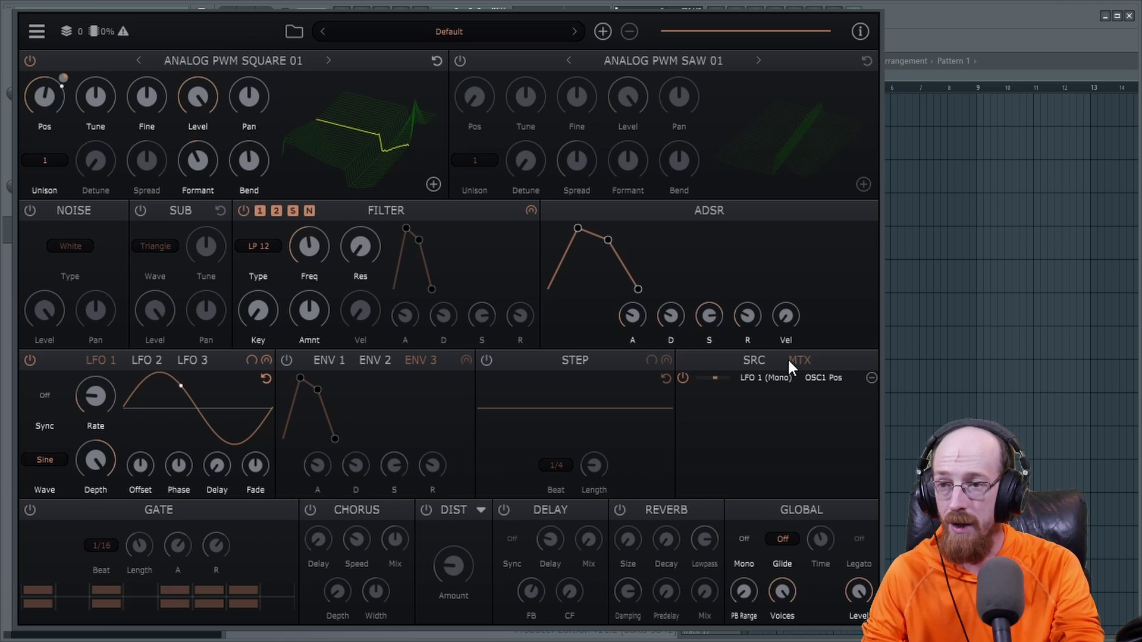
Look over the plugin's MPE and UI Size options without changing them.
click(34, 37)
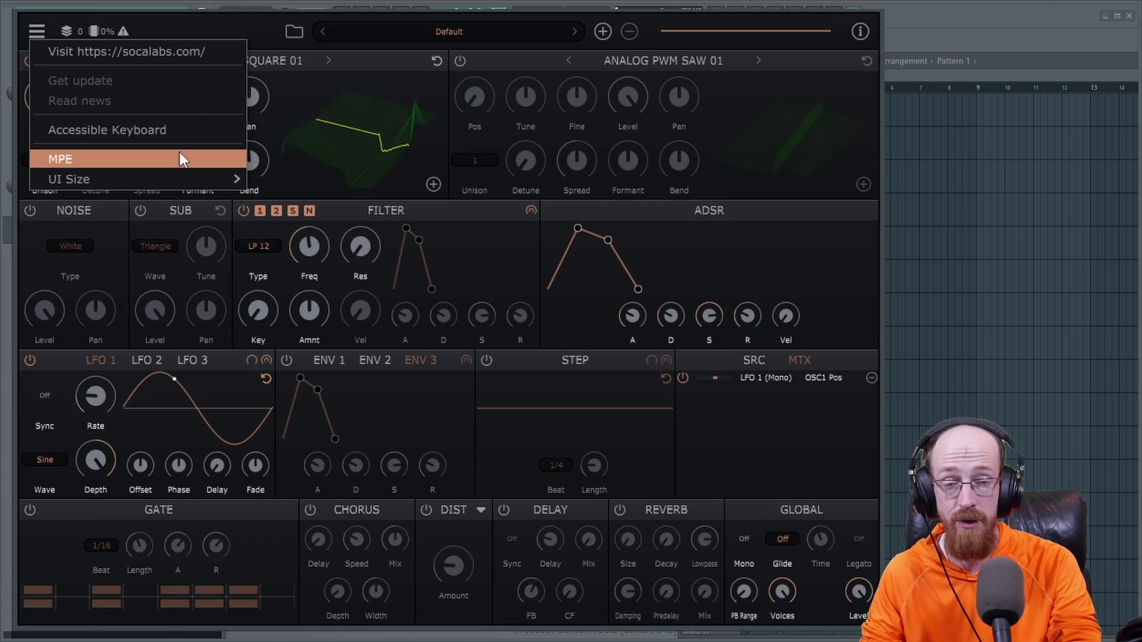
click(33, 34)
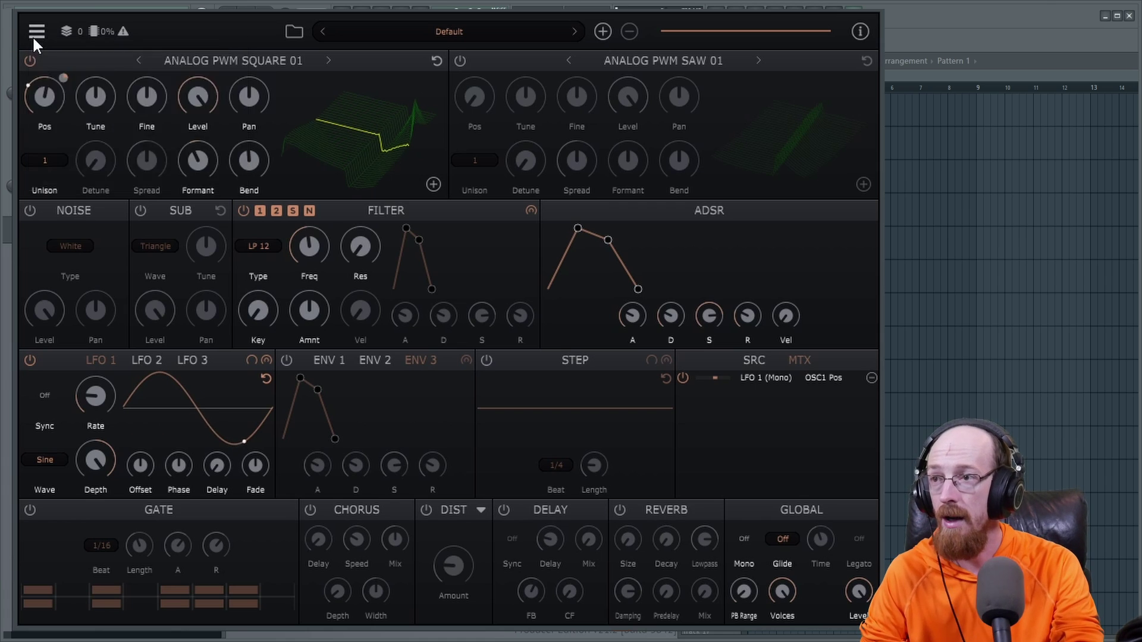
click(32, 35)
click(243, 30)
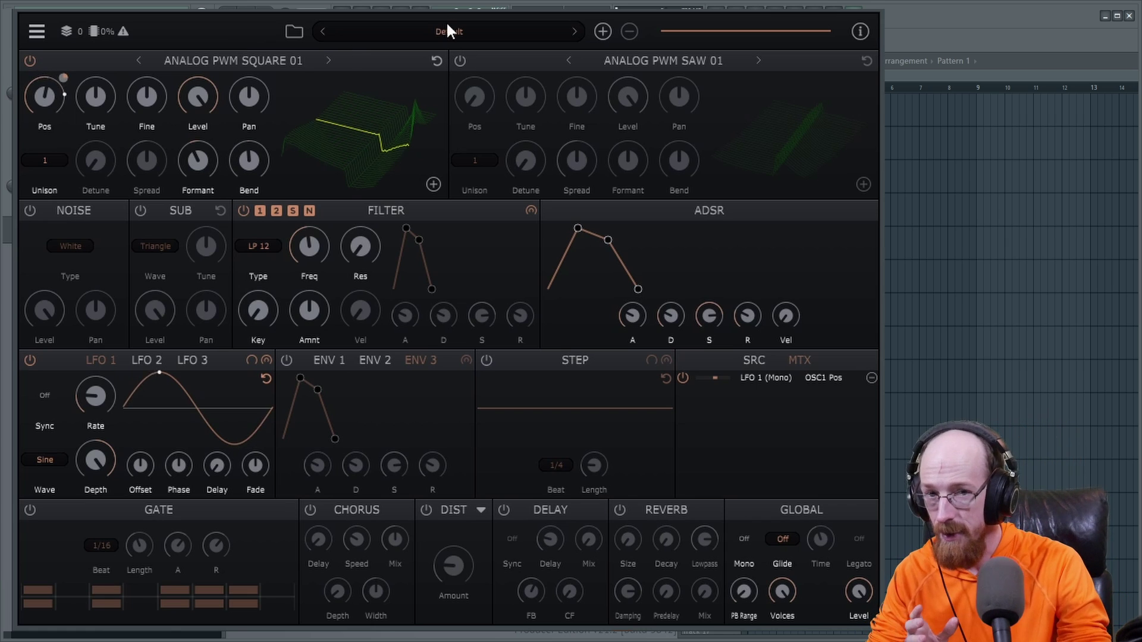
Load the FM 02 wavetable into oscillator 1.
click(241, 63)
mouse_move(241, 67)
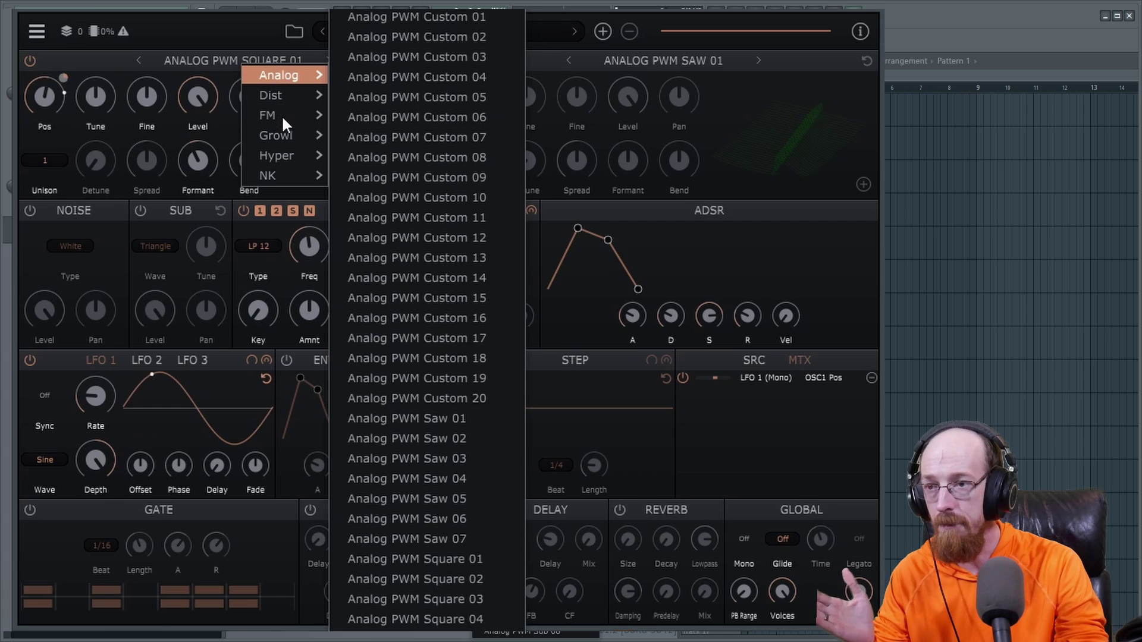
mouse_move(281, 115)
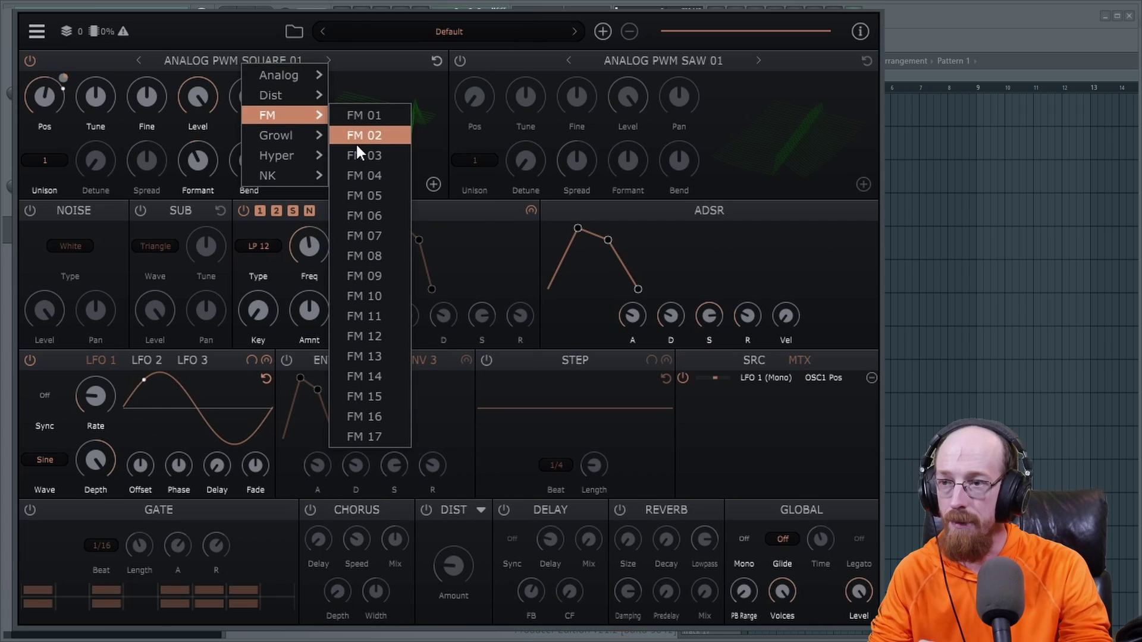
click(356, 138)
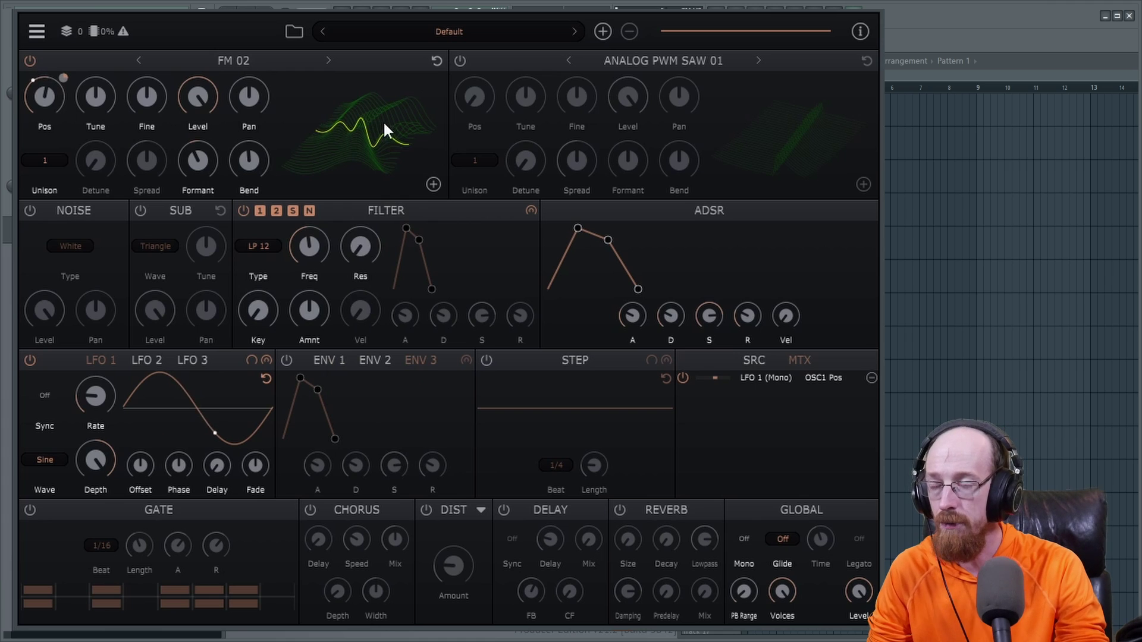
Remove the LFO 1 (Mono) modulation from oscillator 1's position, leaving LFO 1 enabled.
click(32, 361)
right_click(65, 76)
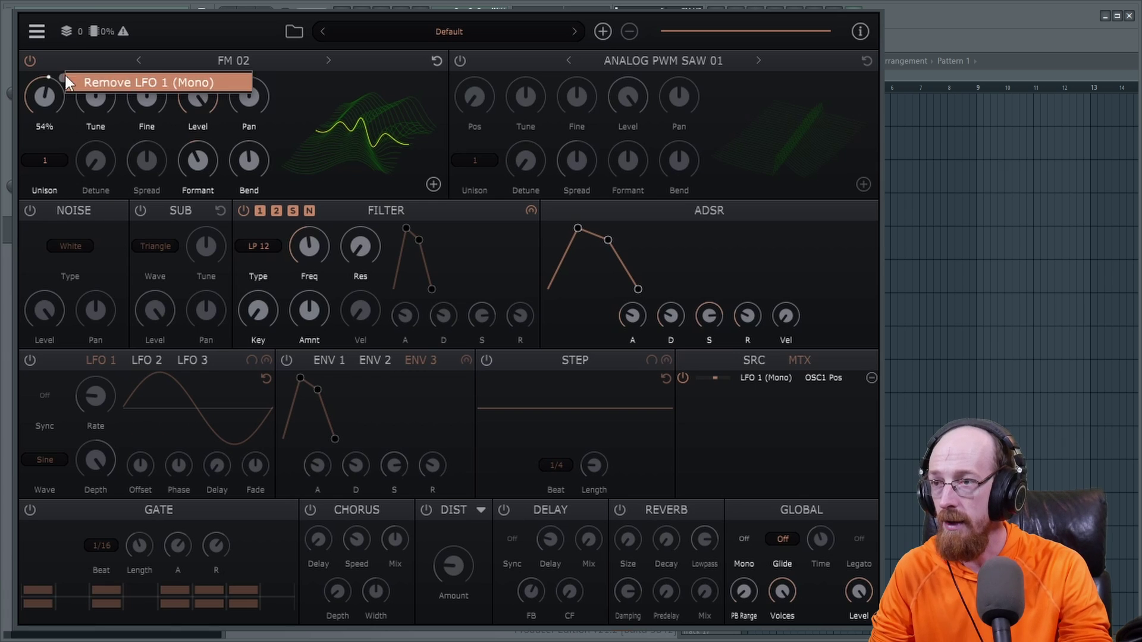
click(94, 84)
click(33, 361)
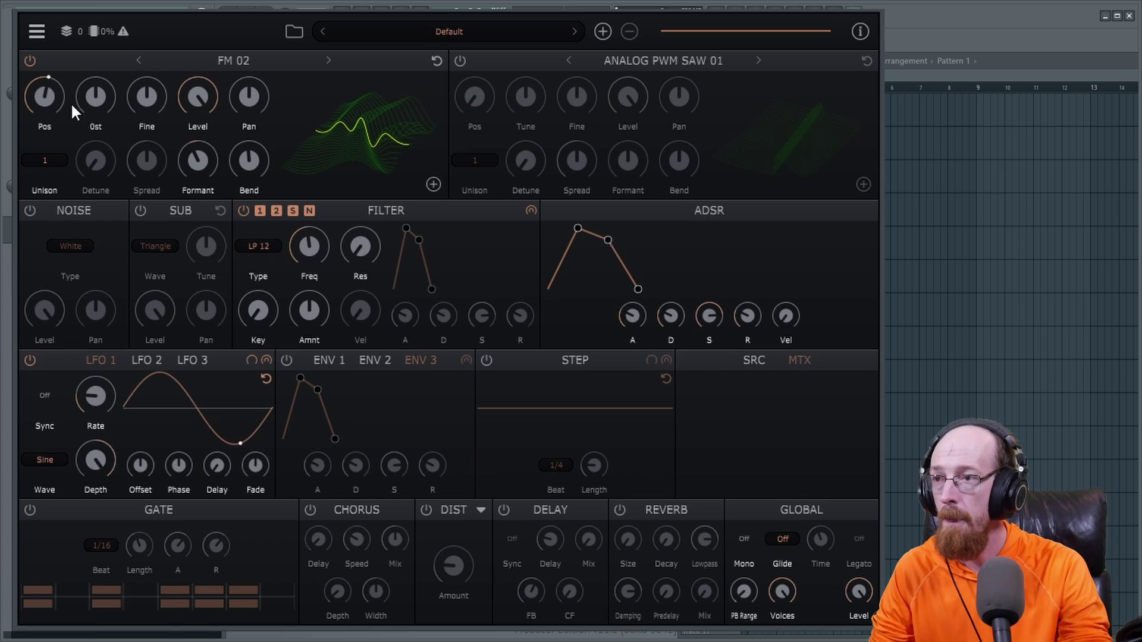
Sweep oscillator 1's wavetable position down to 31% and back up to 56%.
scroll(45, 104, up, 4)
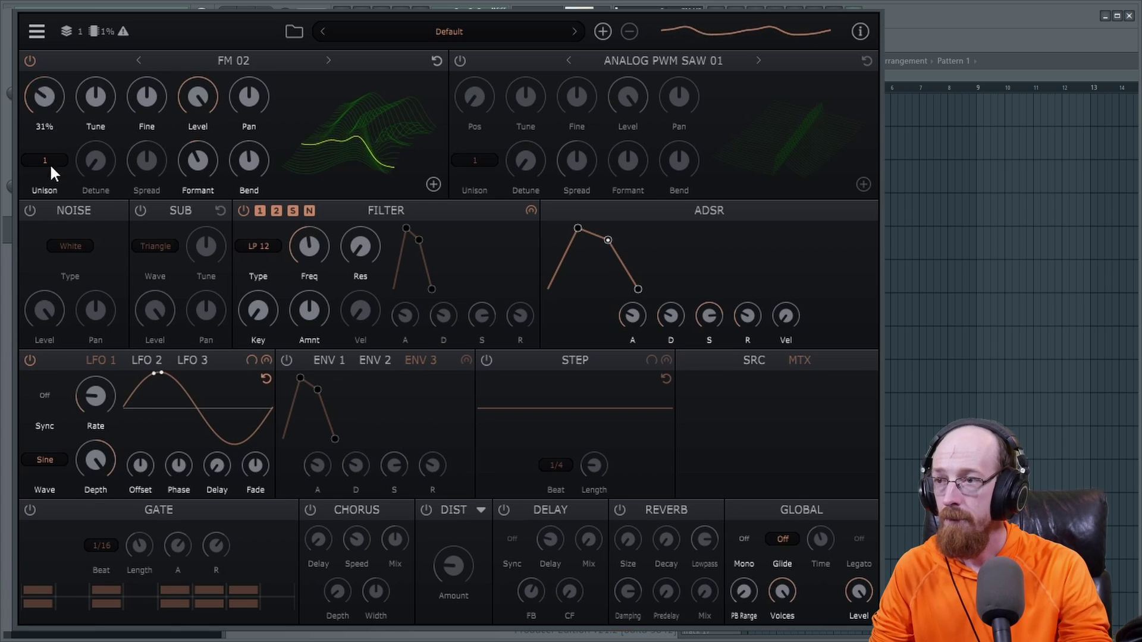
drag(66, 96, 66, 119)
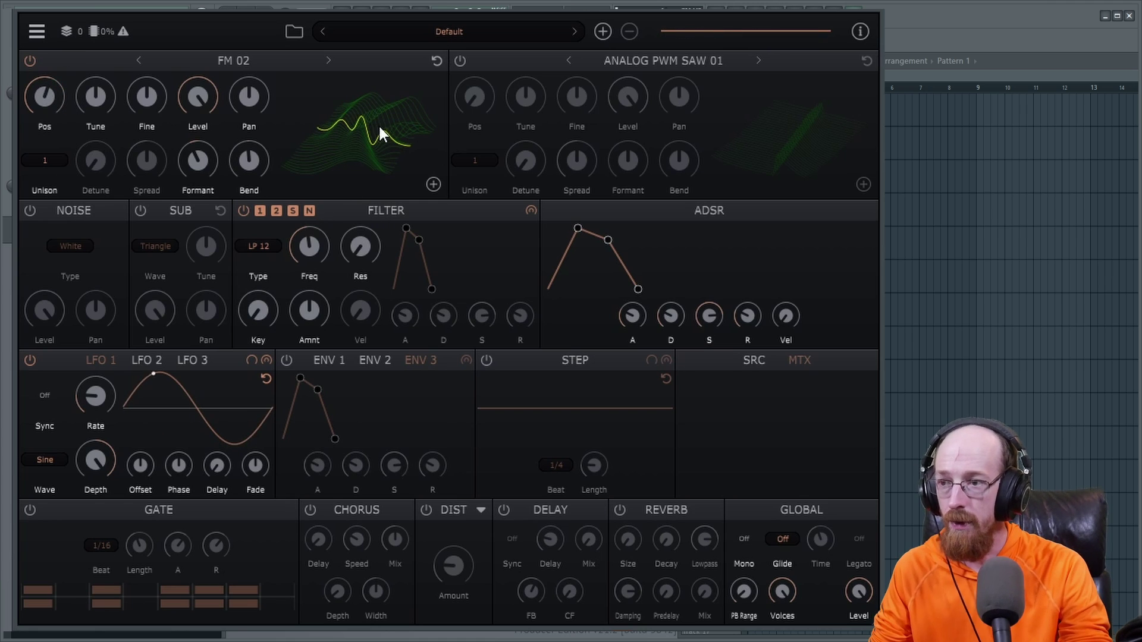
Set LFO 1's wave to Triangle and assign LFO 1 (Mono) to modulate oscillator 1's position.
click(49, 455)
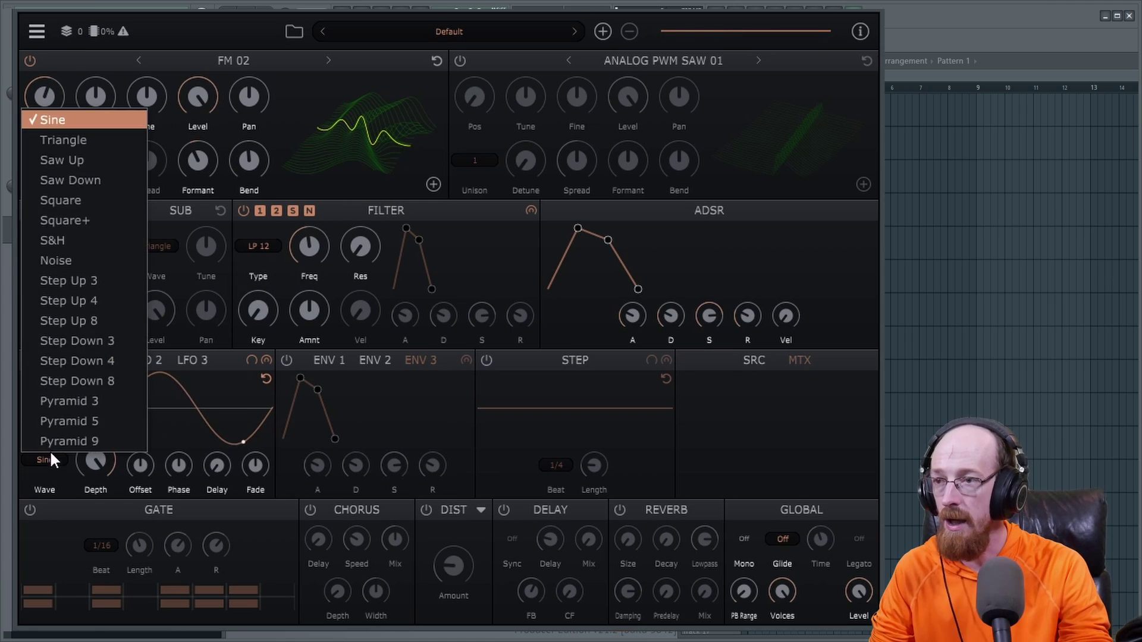
click(113, 140)
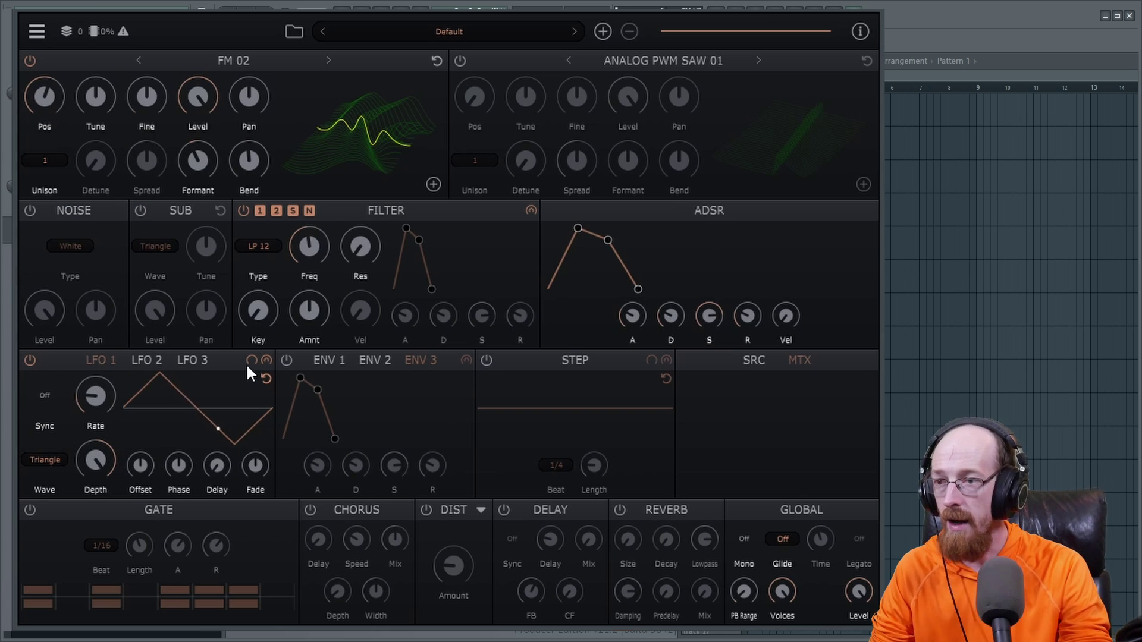
drag(71, 156, 96, 293)
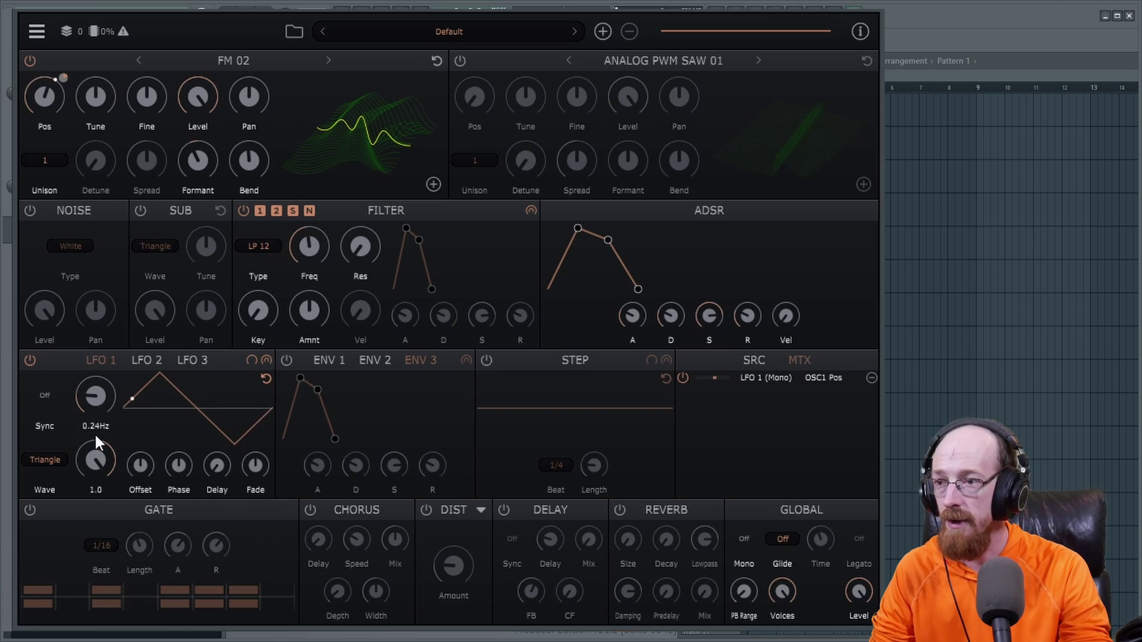
Turn on tempo sync for LFO 1 and set its beat to 1/2.
click(47, 397)
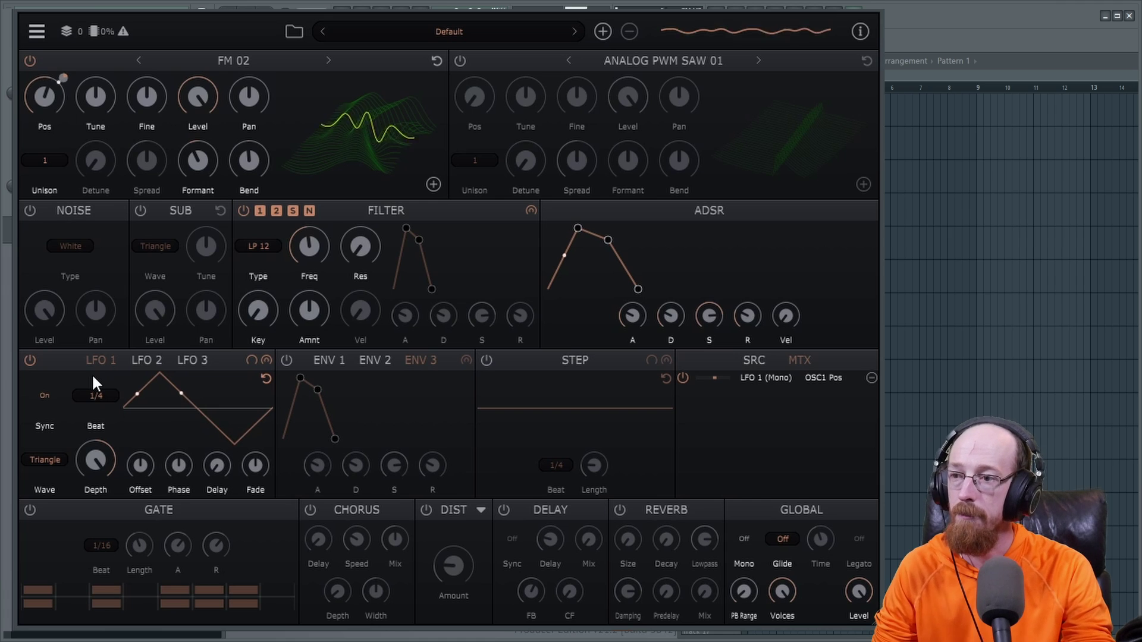
click(95, 397)
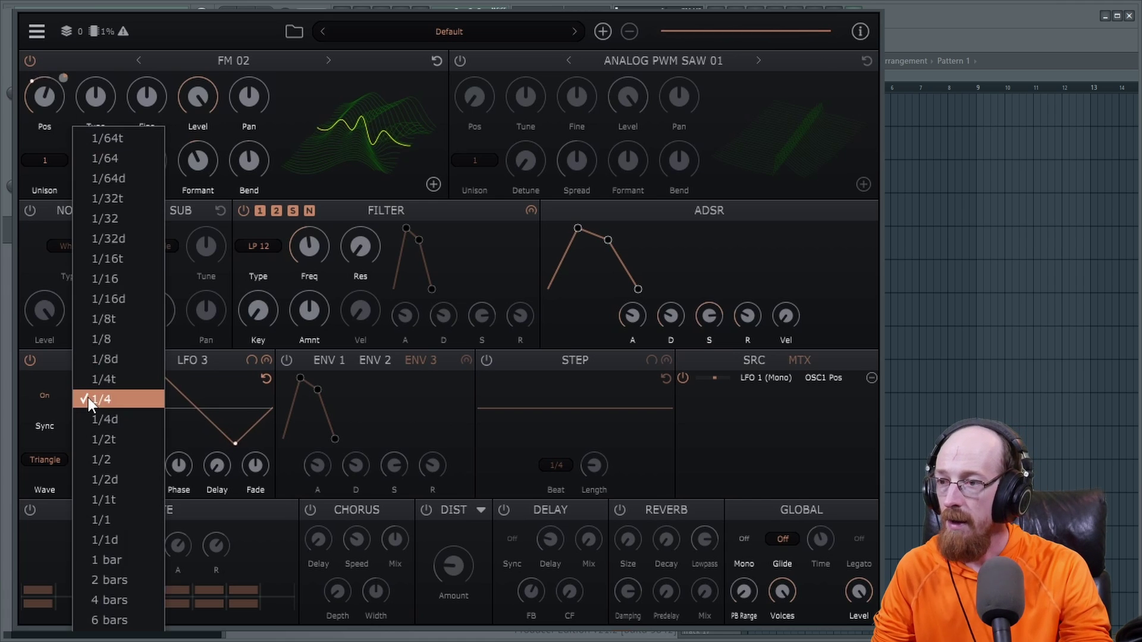
click(135, 460)
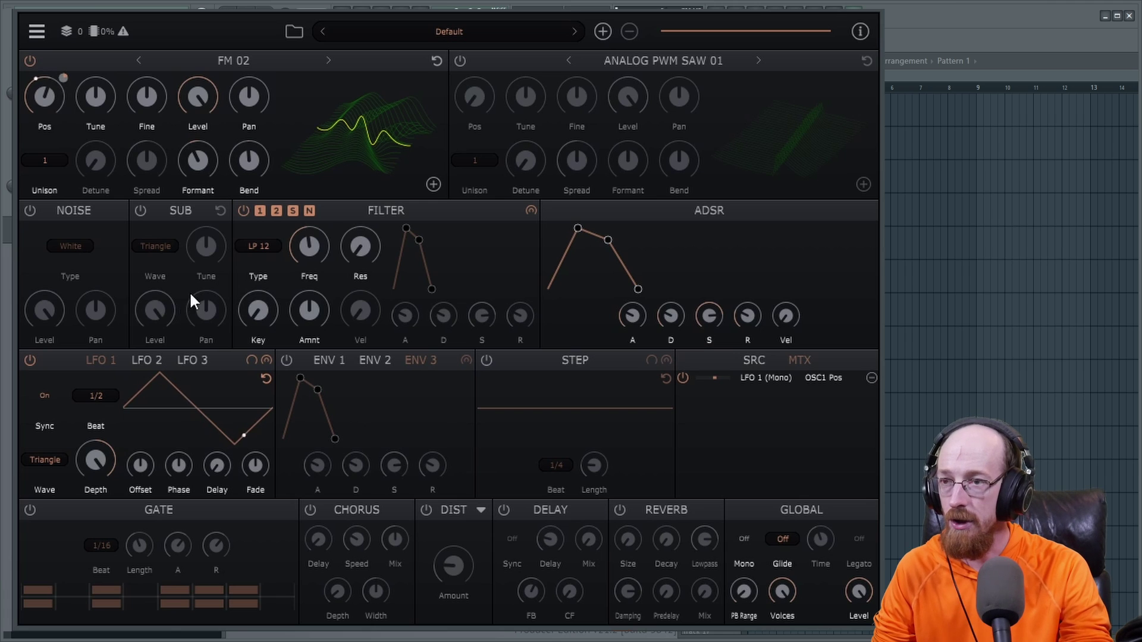
Try an LFO 1 offset of 0.80, reset it, and shift the phase so the triangle starts at its lowest point.
drag(134, 470, 144, 392)
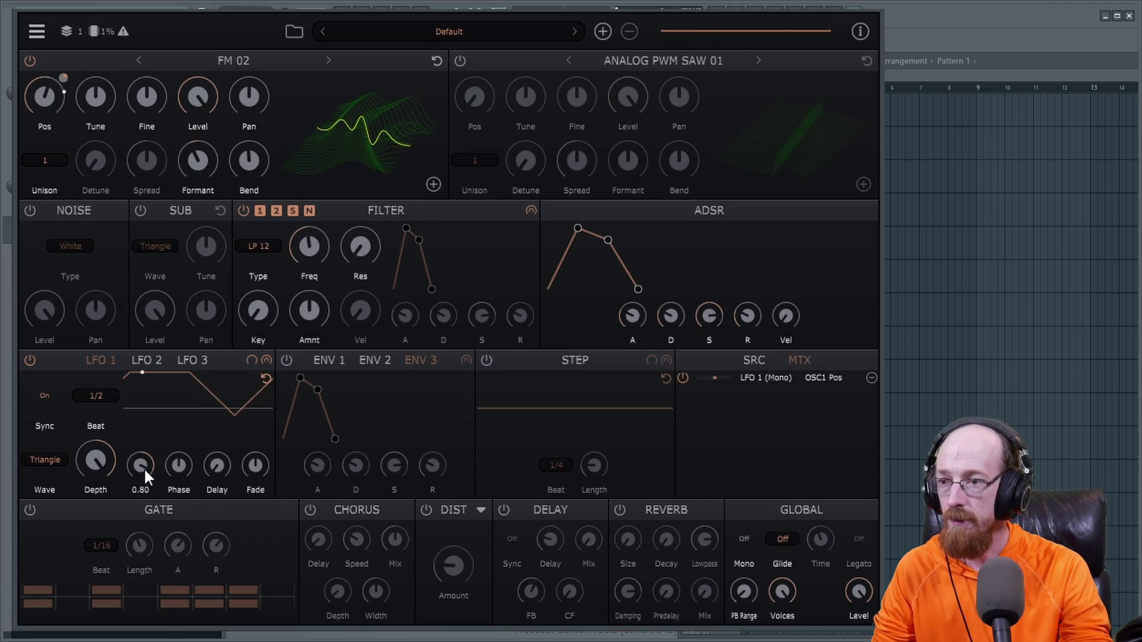
drag(144, 467, 151, 569)
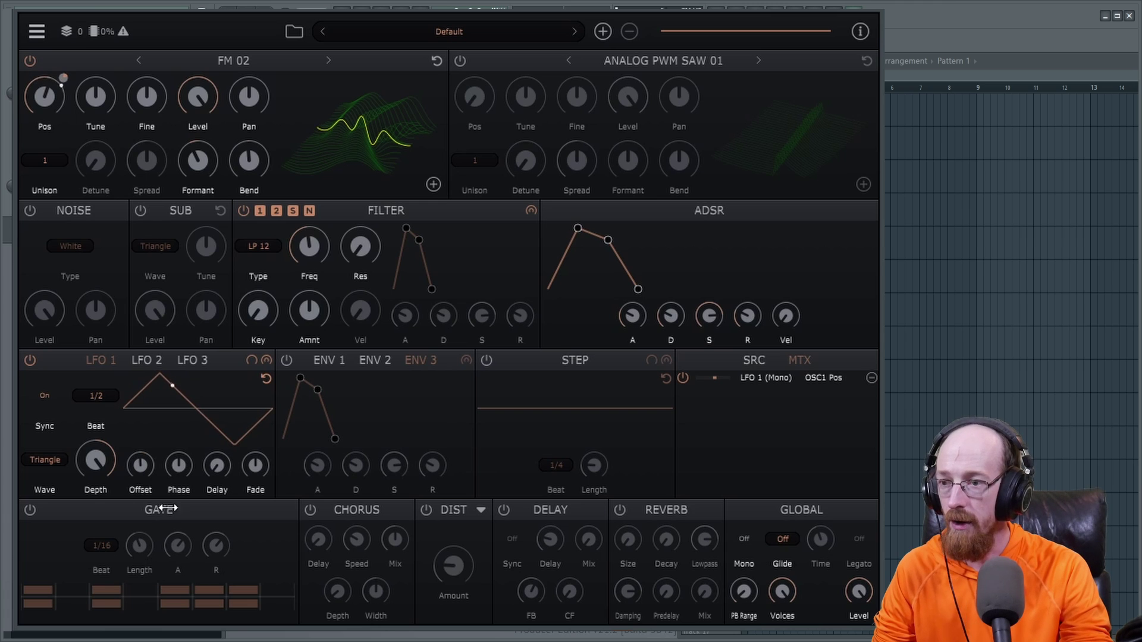
drag(178, 465, 175, 490)
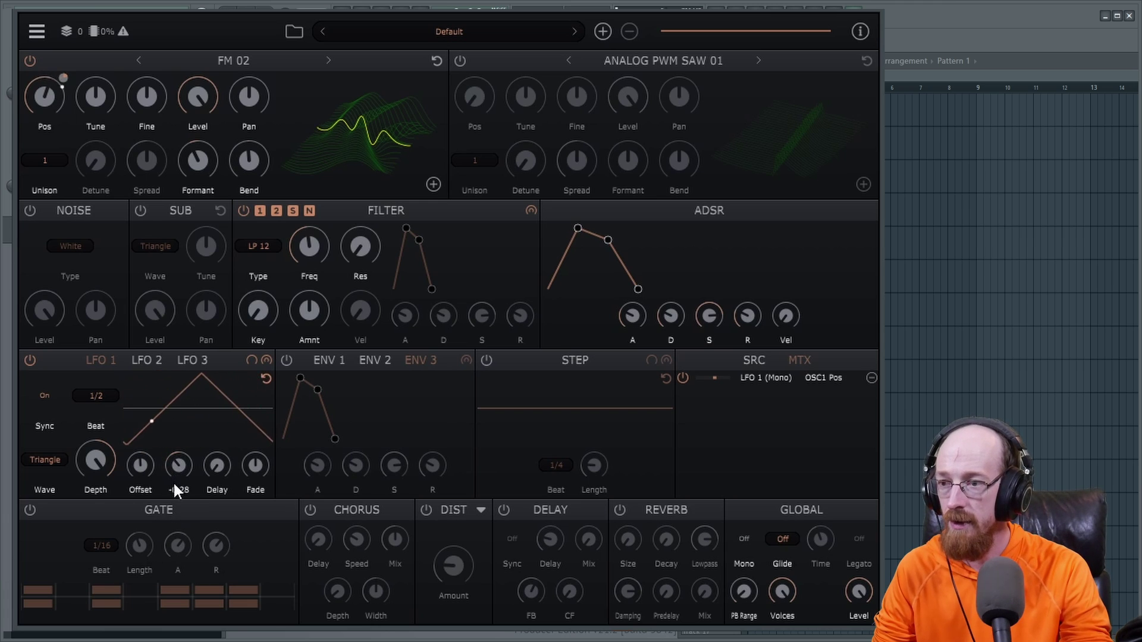
drag(102, 463, 112, 420)
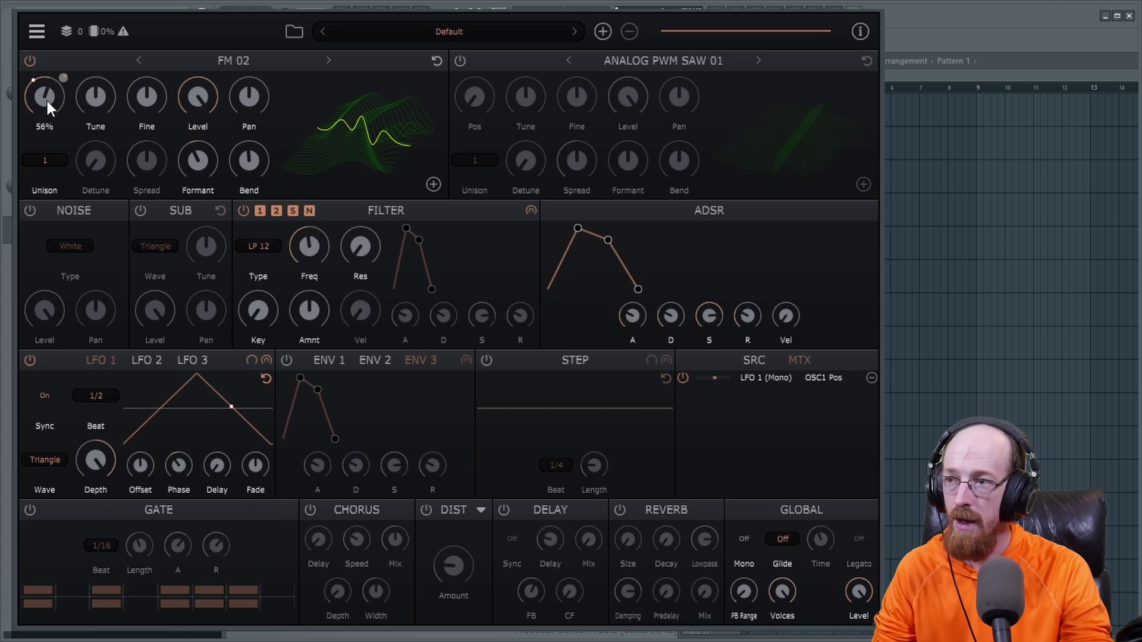
Reduce the amount of LFO 1 modulation on oscillator 1's position, and bring up envelope 1.
mouse_move(61, 89)
drag(64, 77, 67, 101)
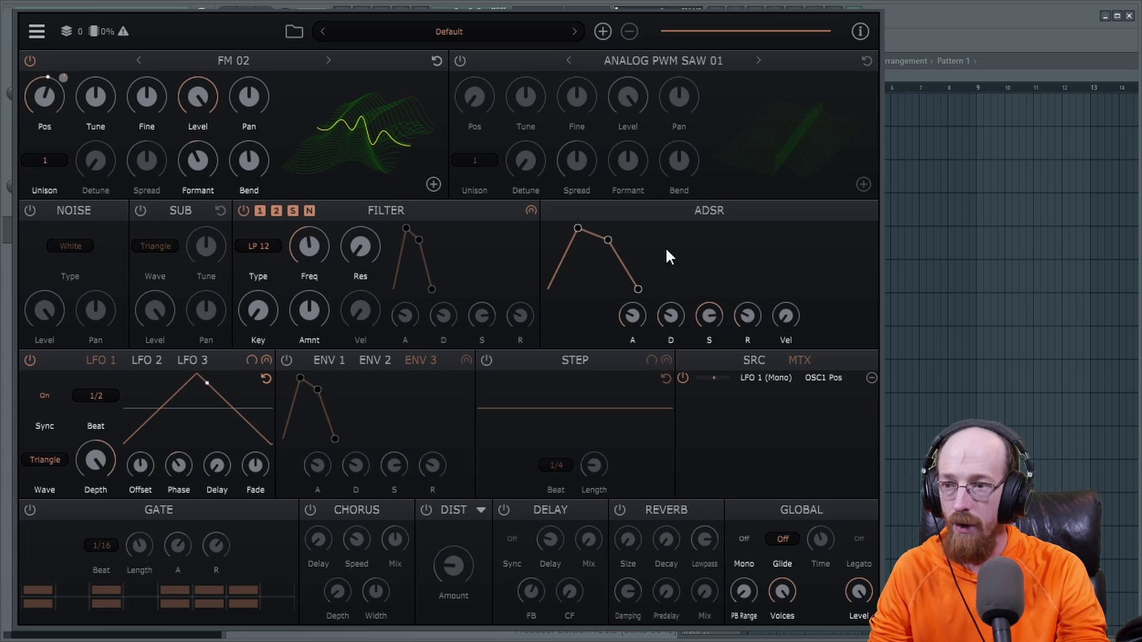
click(321, 362)
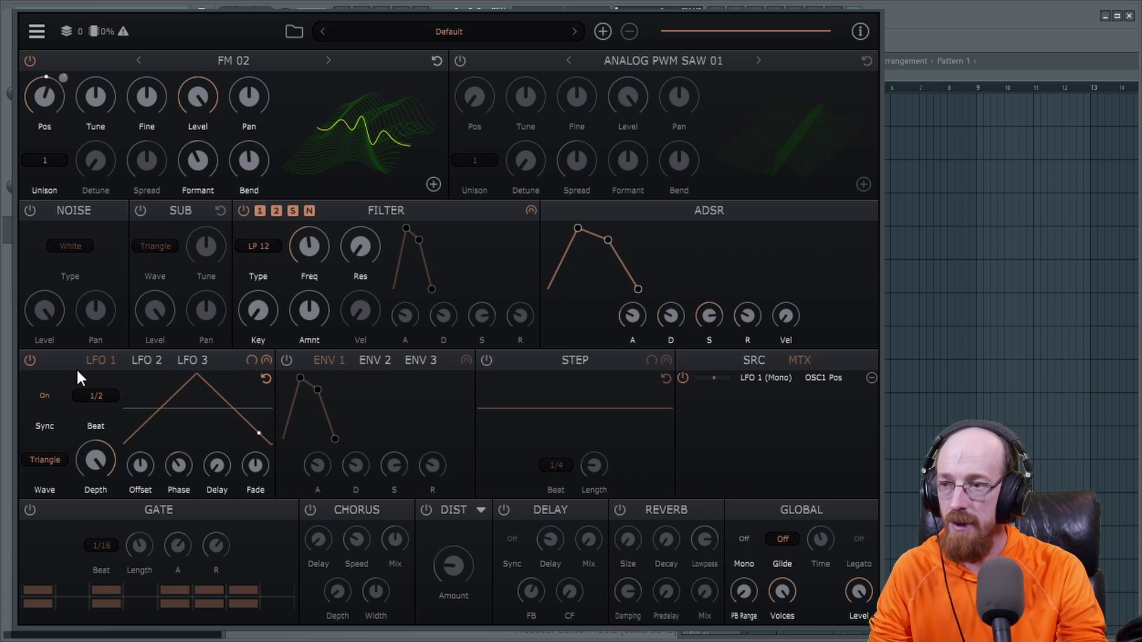
Enable the distortion with the Simple type and raise its amount to the maximum.
click(480, 508)
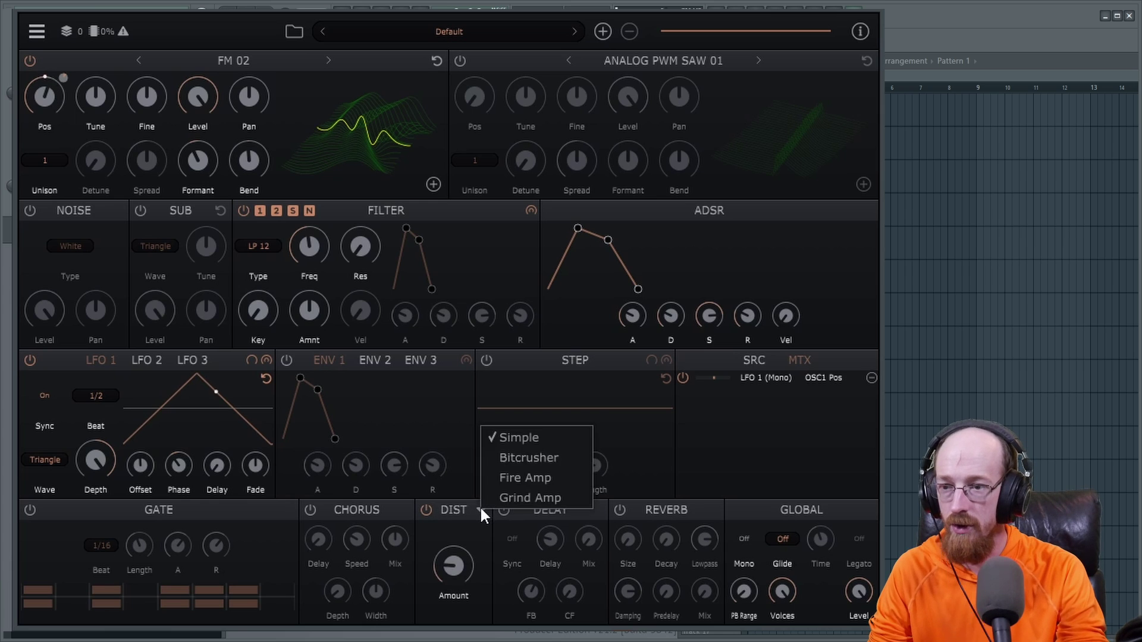
click(535, 440)
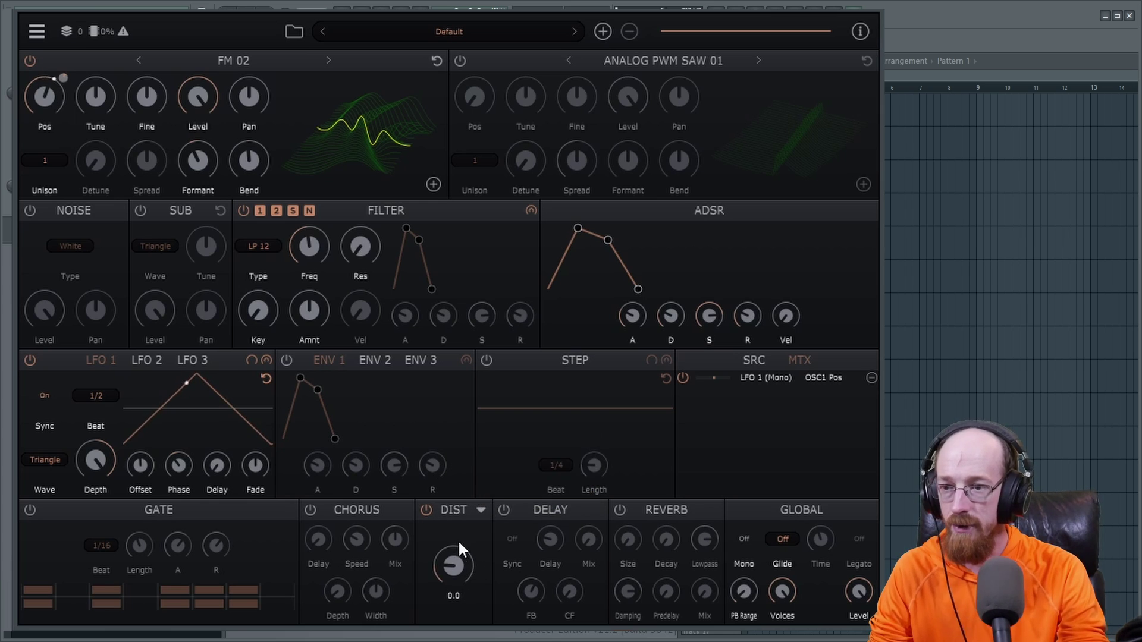
drag(451, 562, 456, 542)
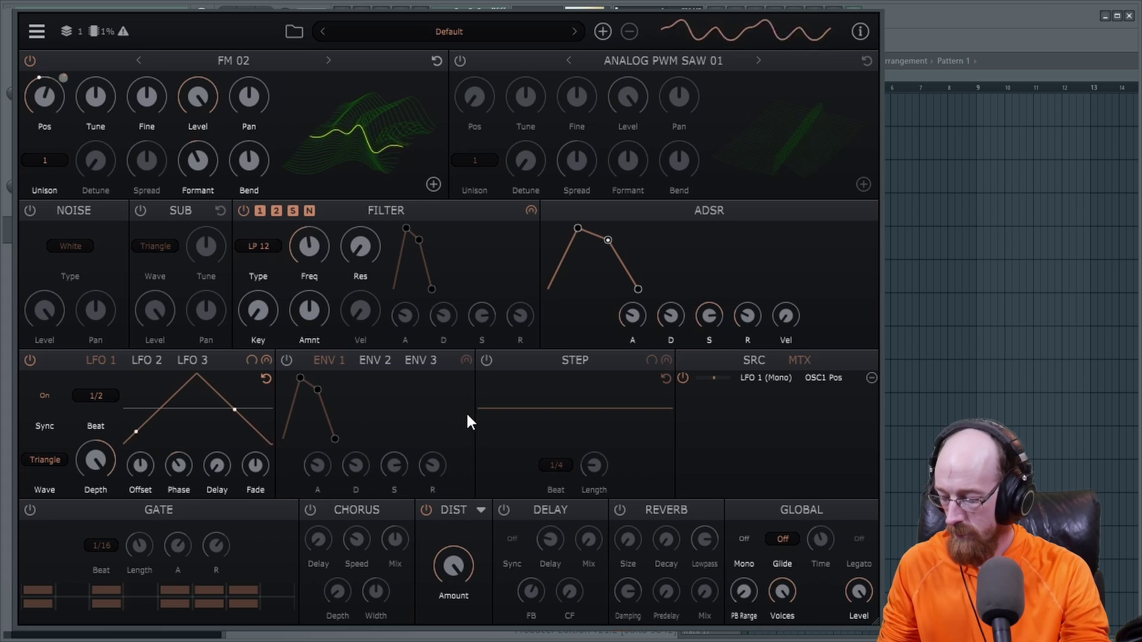
Load the FM 03 wavetable into oscillator 1 and raise its position slightly.
mouse_move(40, 105)
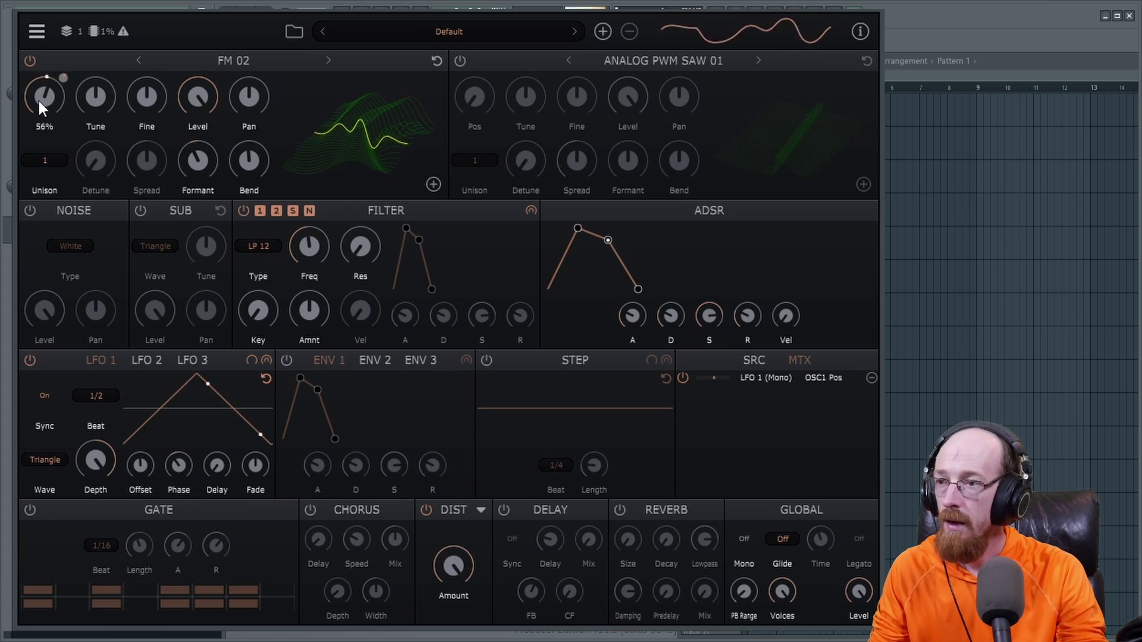
click(329, 60)
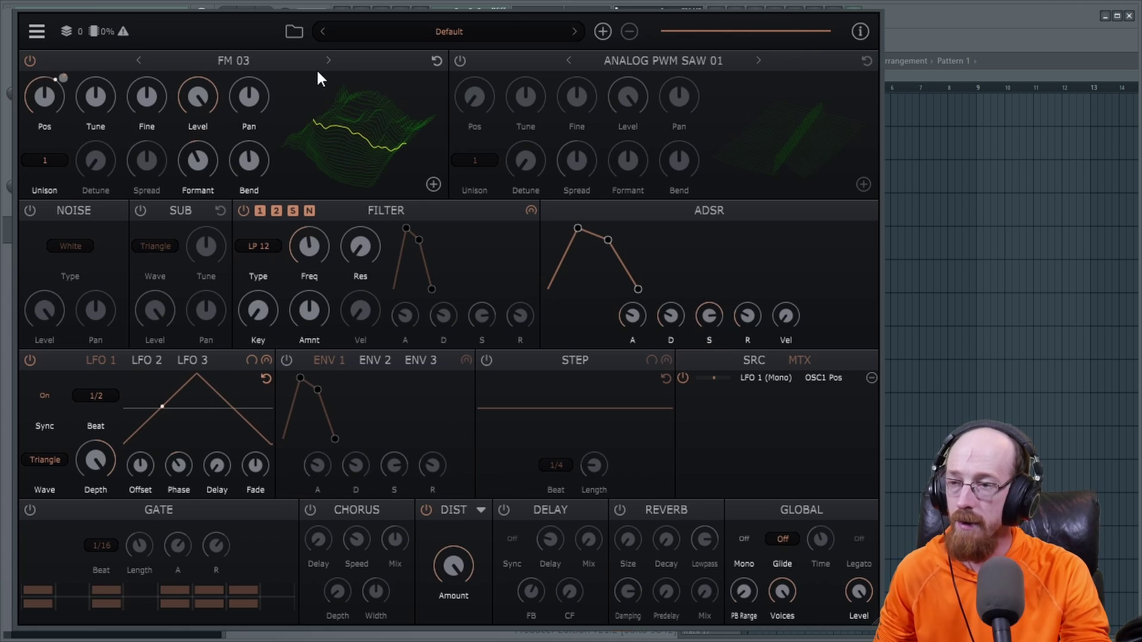
mouse_move(49, 104)
mouse_move(49, 101)
mouse_down()
mouse_move(51, 74)
mouse_move(51, 87)
mouse_up()
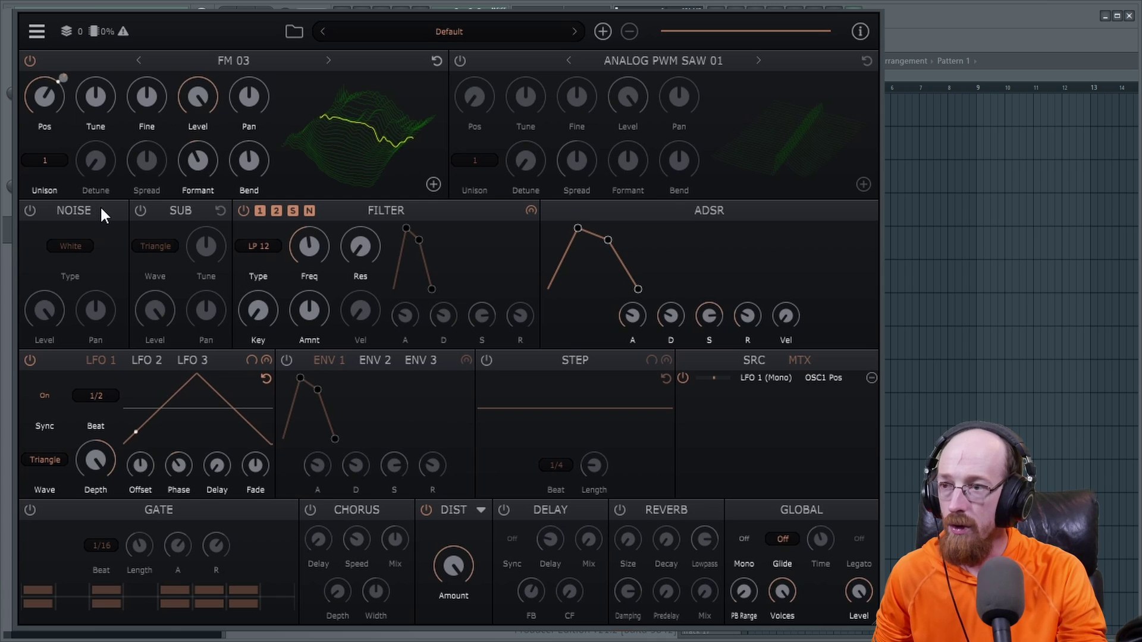
Enable the sub oscillator with a Sine wave and lower its level to below -7 dB.
click(141, 210)
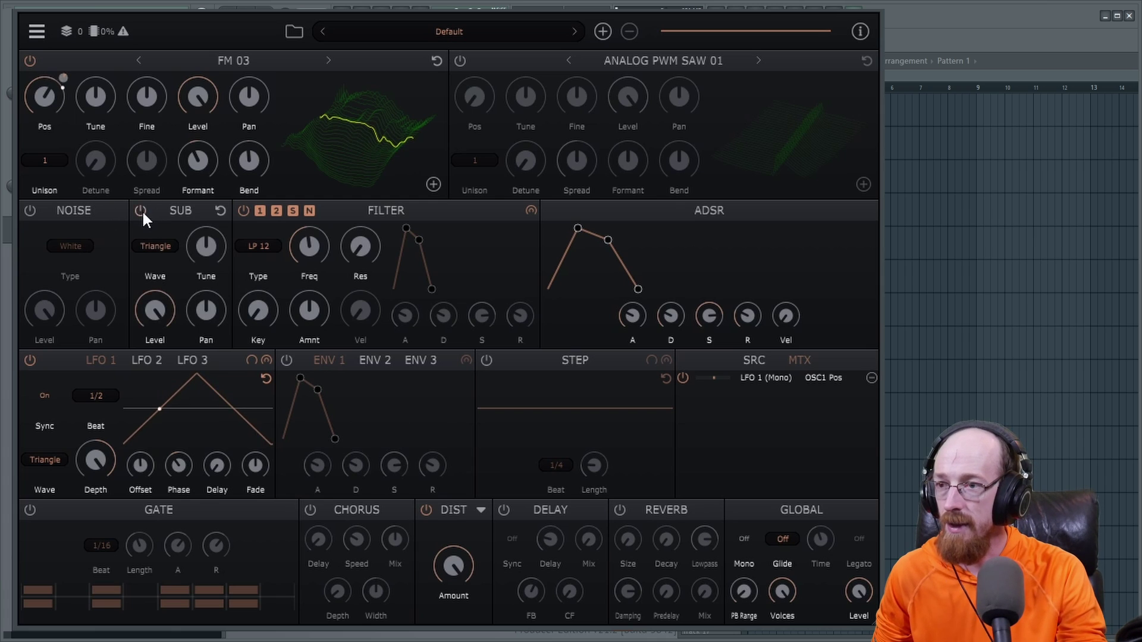
click(163, 247)
click(194, 261)
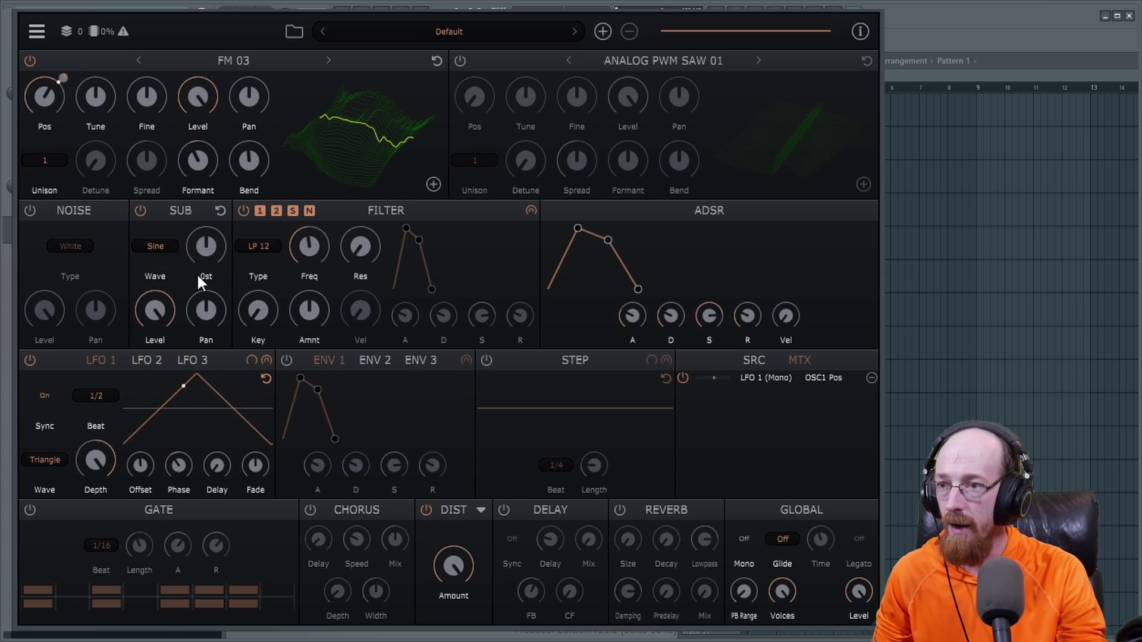
scroll(155, 307, up, 3)
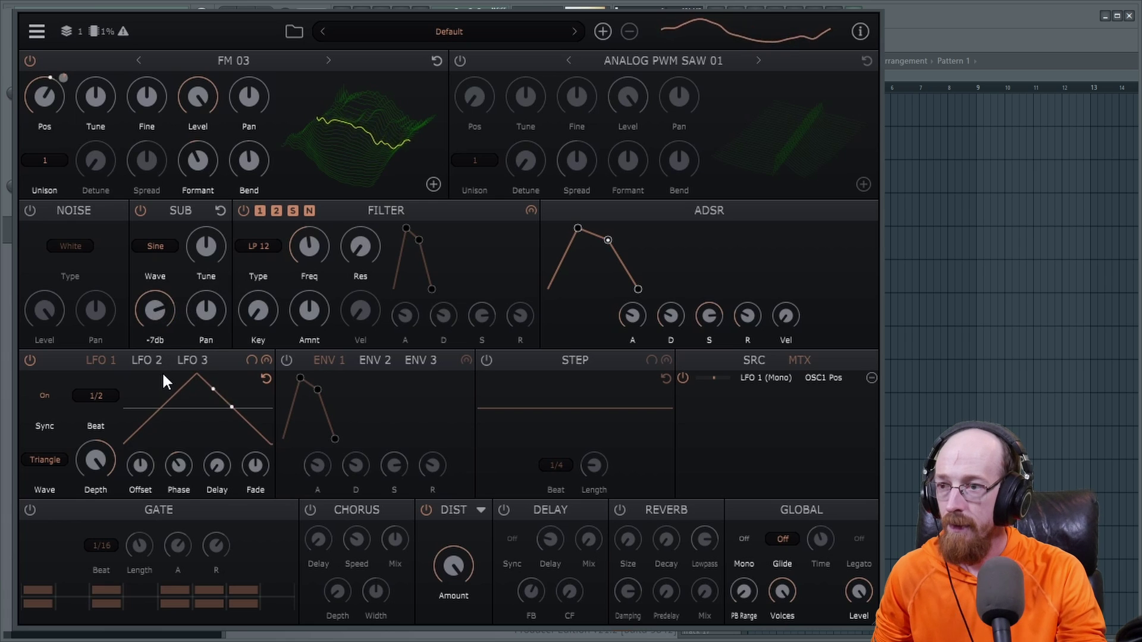
scroll(155, 312, down, 2)
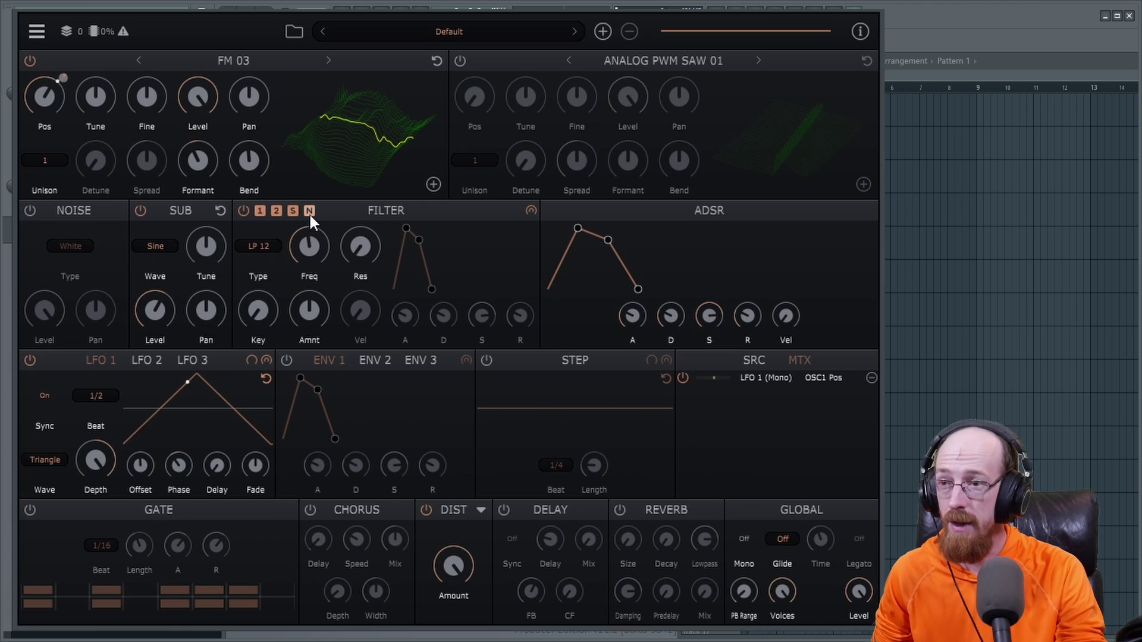
Set the filter type to NT 24 and lower its frequency to about 94 Hz.
click(266, 246)
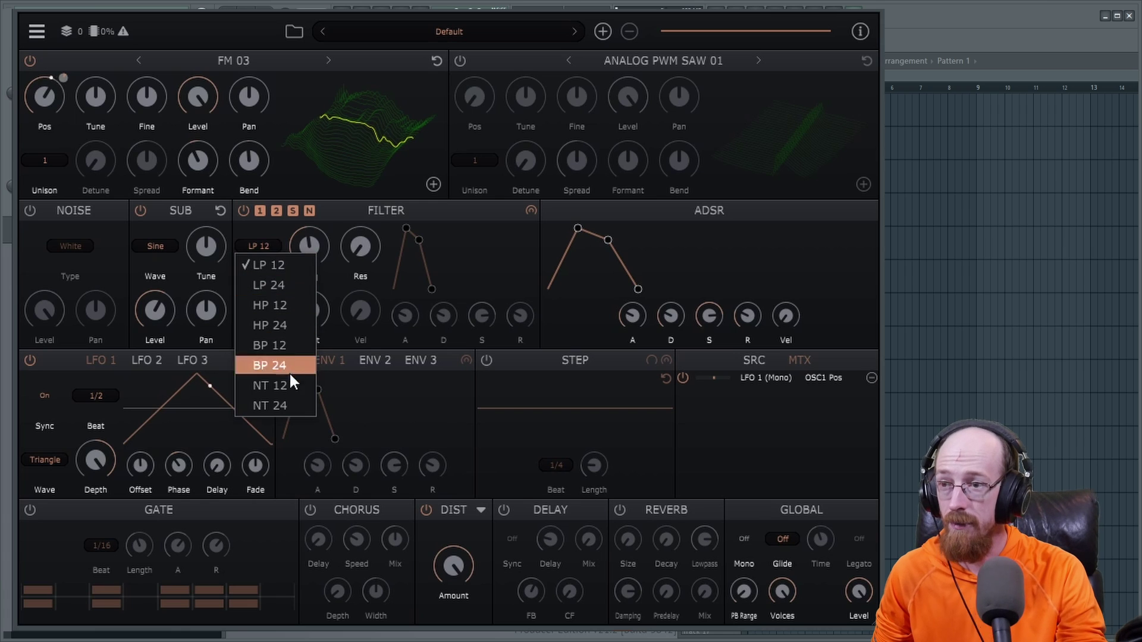
click(291, 405)
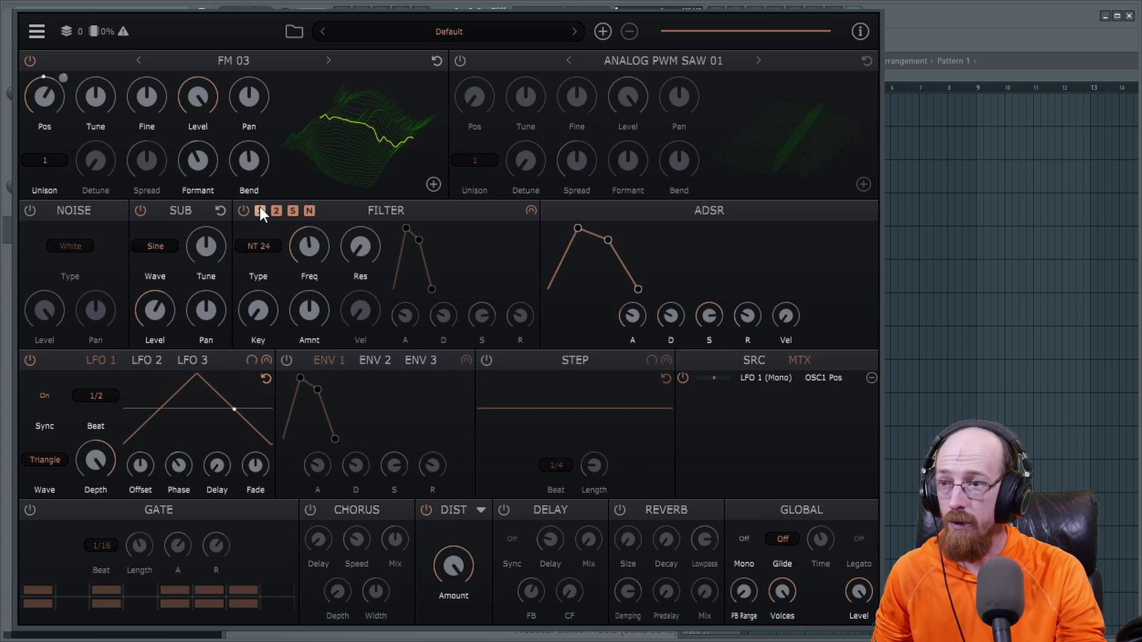
mouse_move(294, 261)
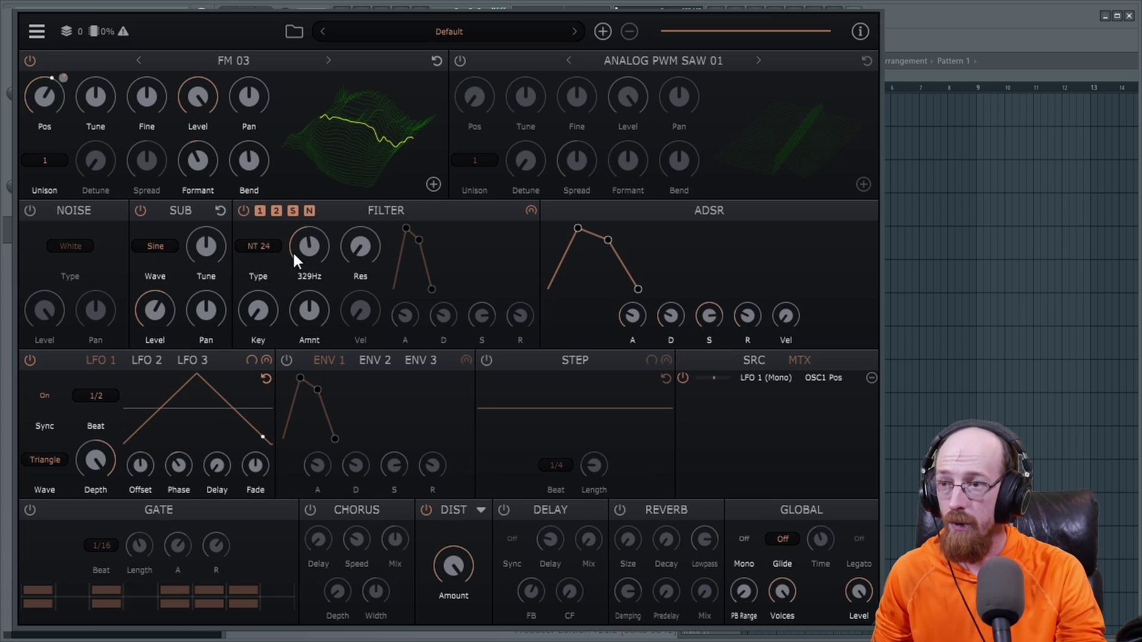
mouse_move(366, 232)
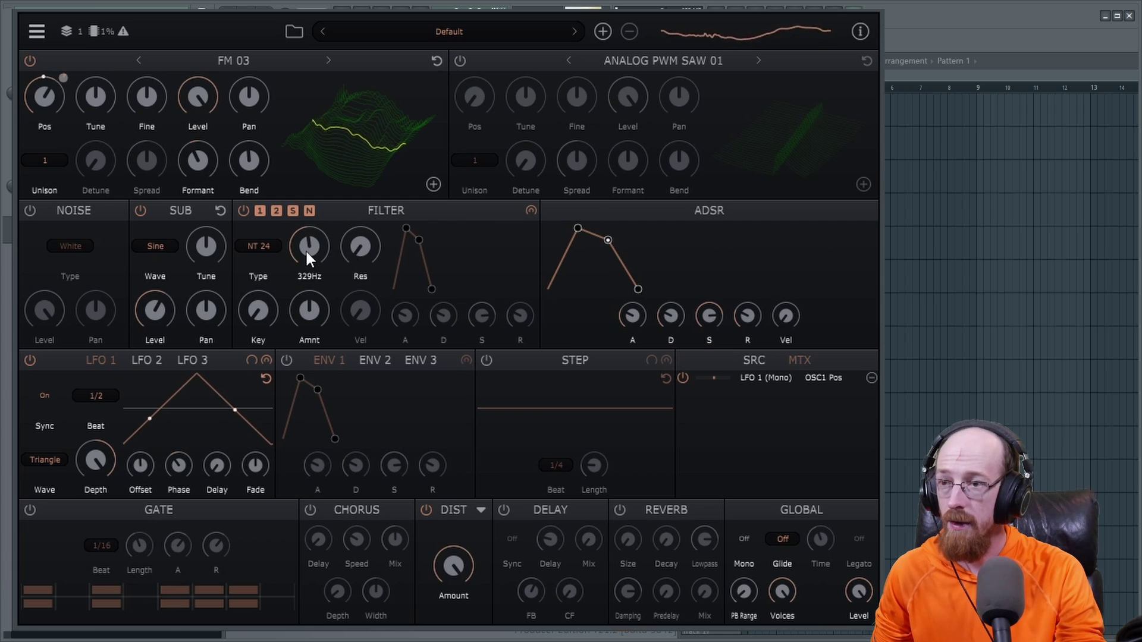
drag(305, 249, 309, 288)
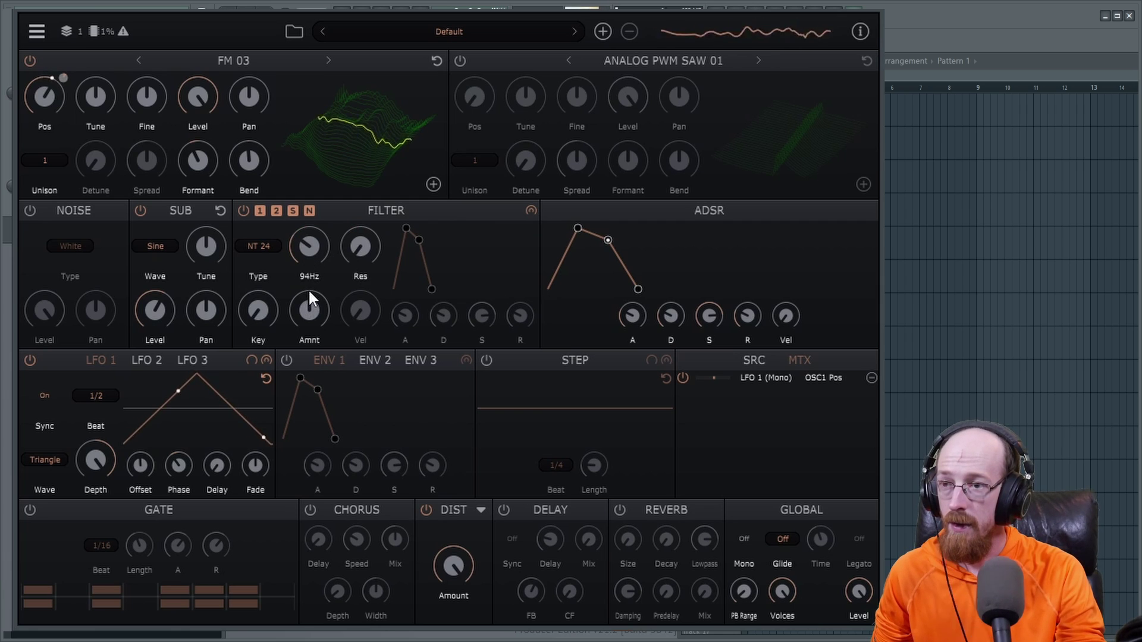
Raise the filter resonance to about 13 and assign LFO 1 (Mono) to modulate the filter frequency.
drag(366, 247, 366, 231)
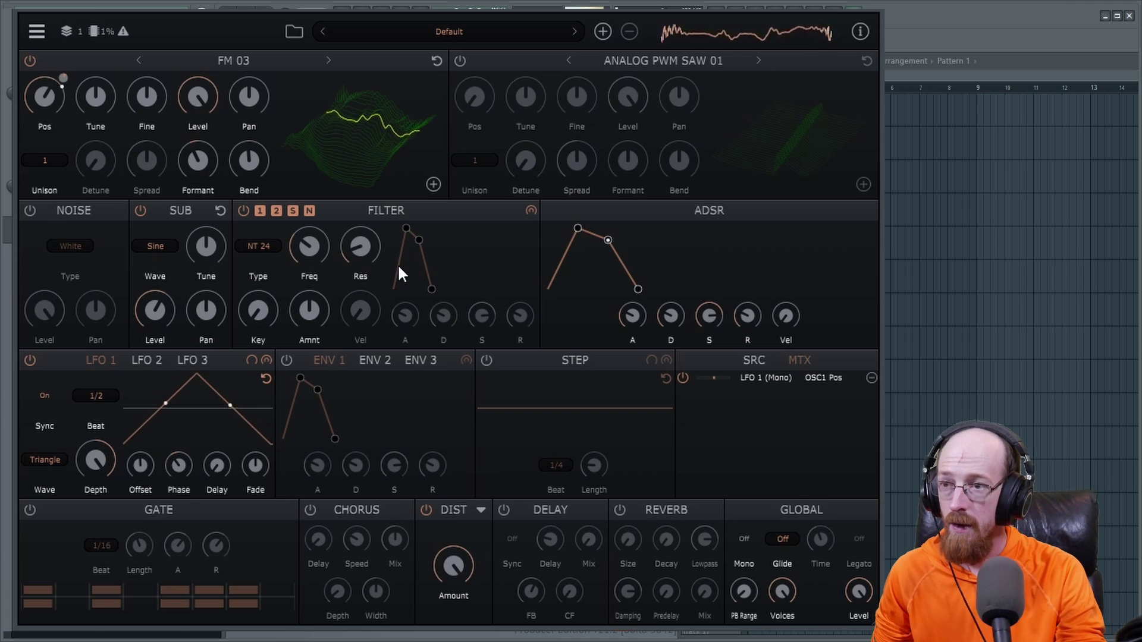
mouse_move(358, 252)
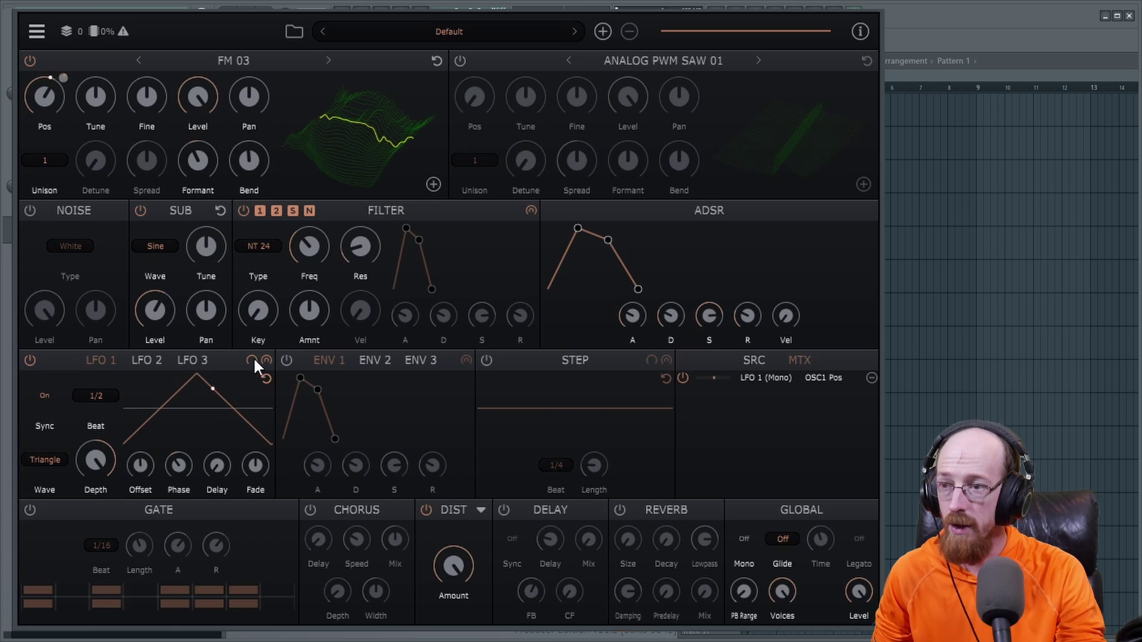
drag(307, 245, 360, 416)
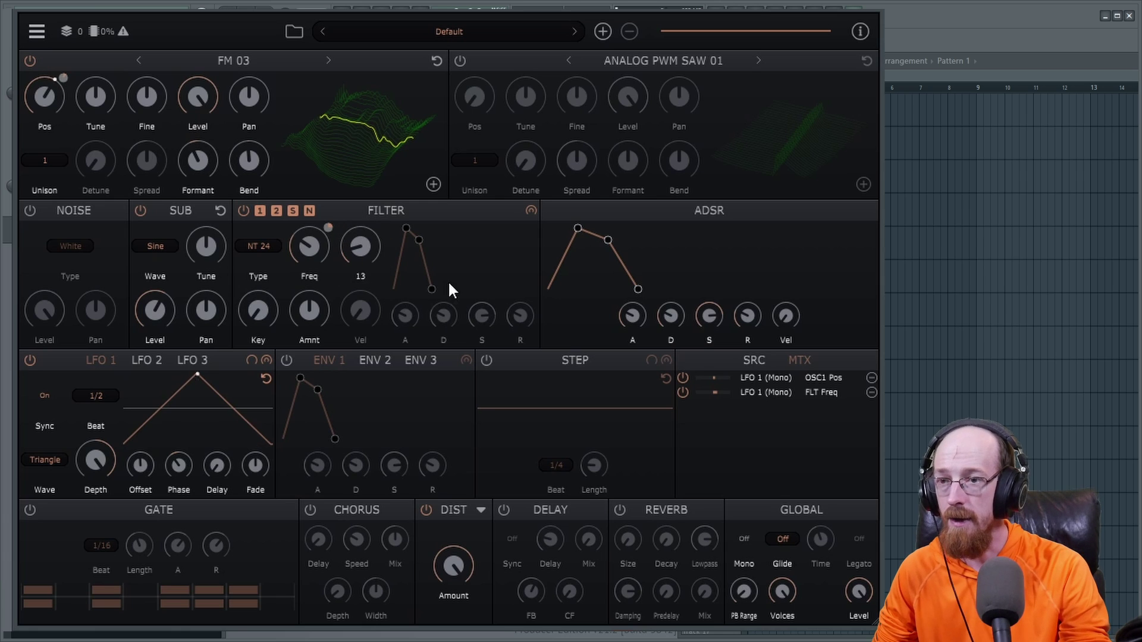
Try a filter resonance of 30 and bring the resonance back down to its minimum.
mouse_move(309, 253)
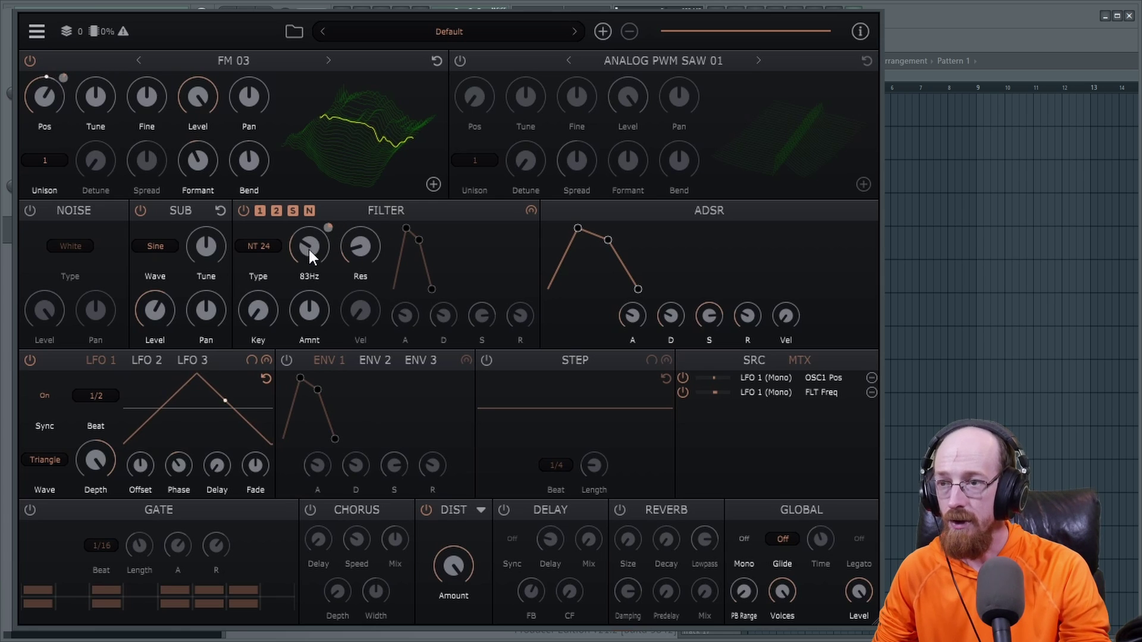
mouse_move(369, 232)
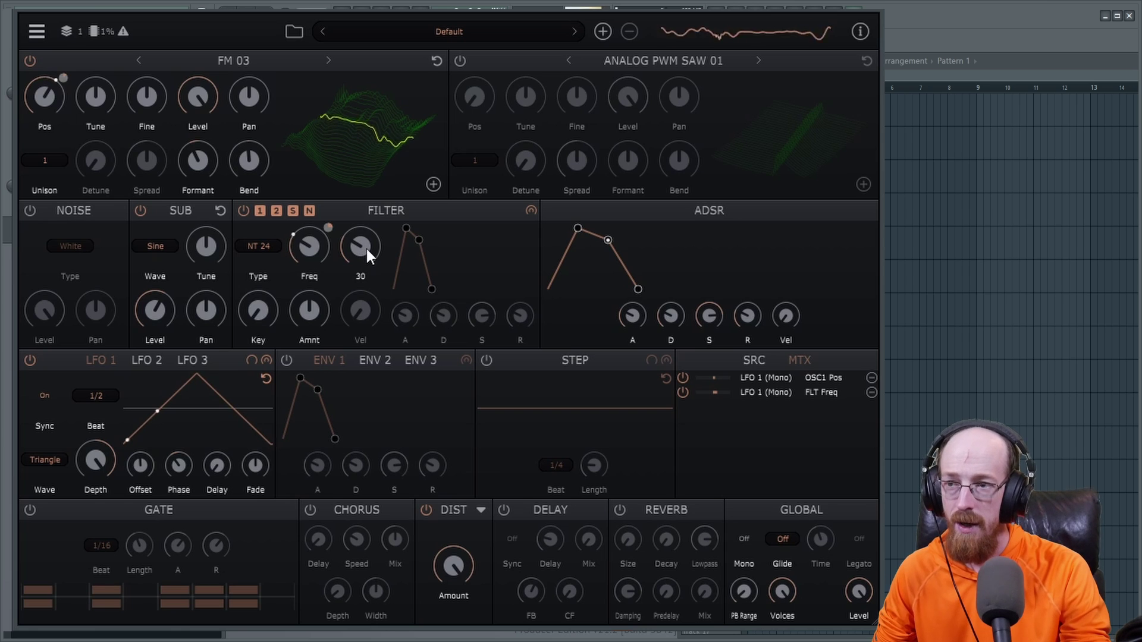
drag(366, 245, 416, 424)
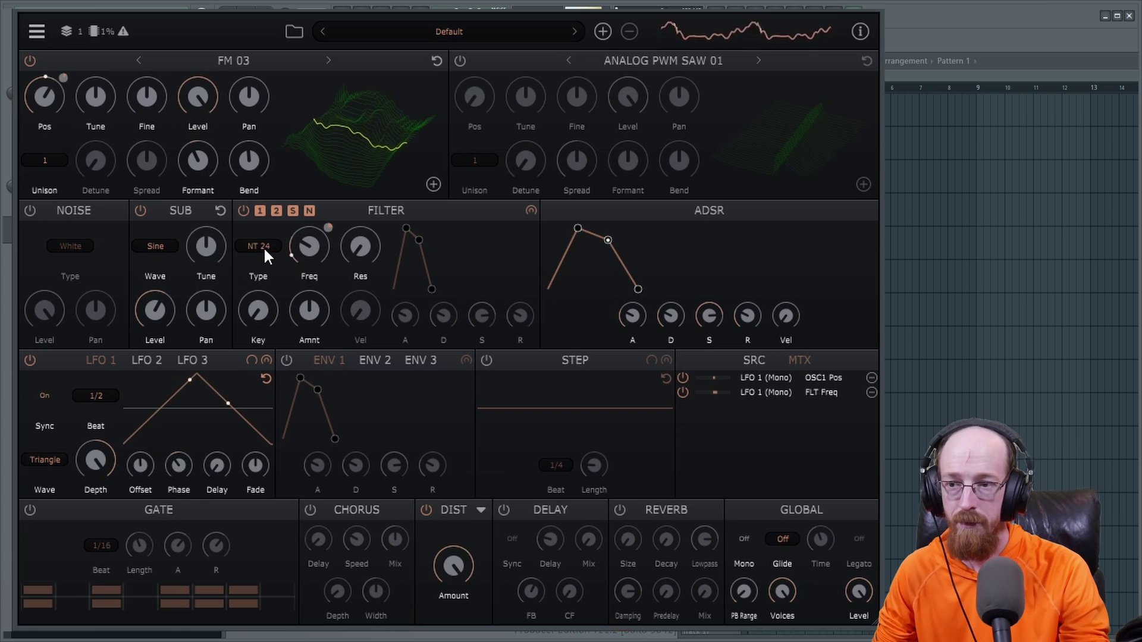
drag(366, 246, 390, 301)
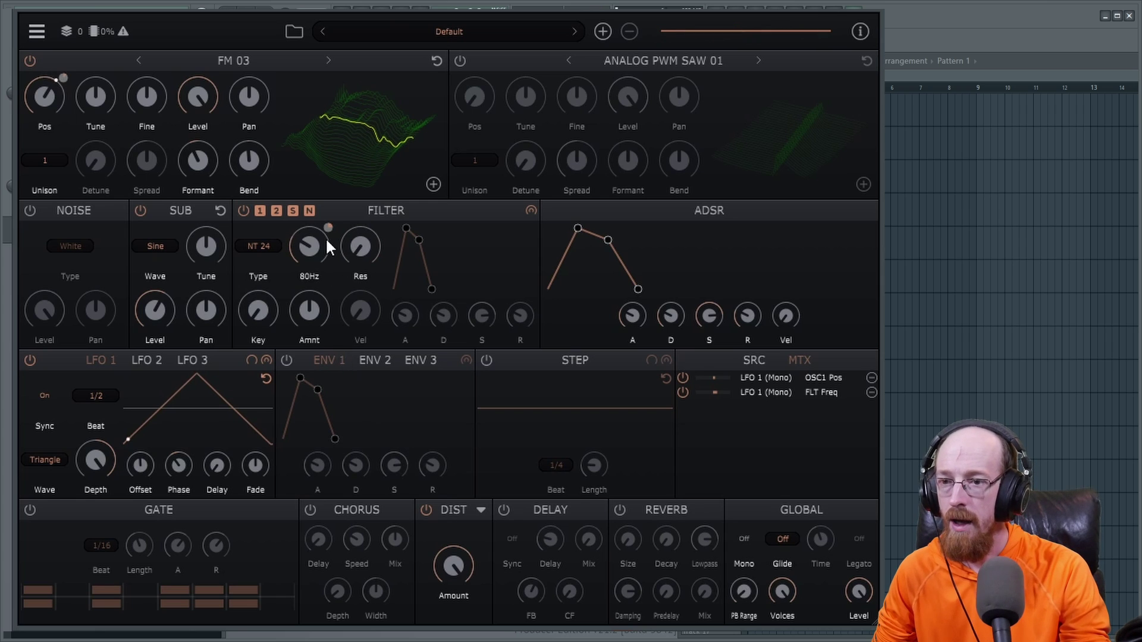
Enable the reverb and raise its mix and decay.
click(618, 512)
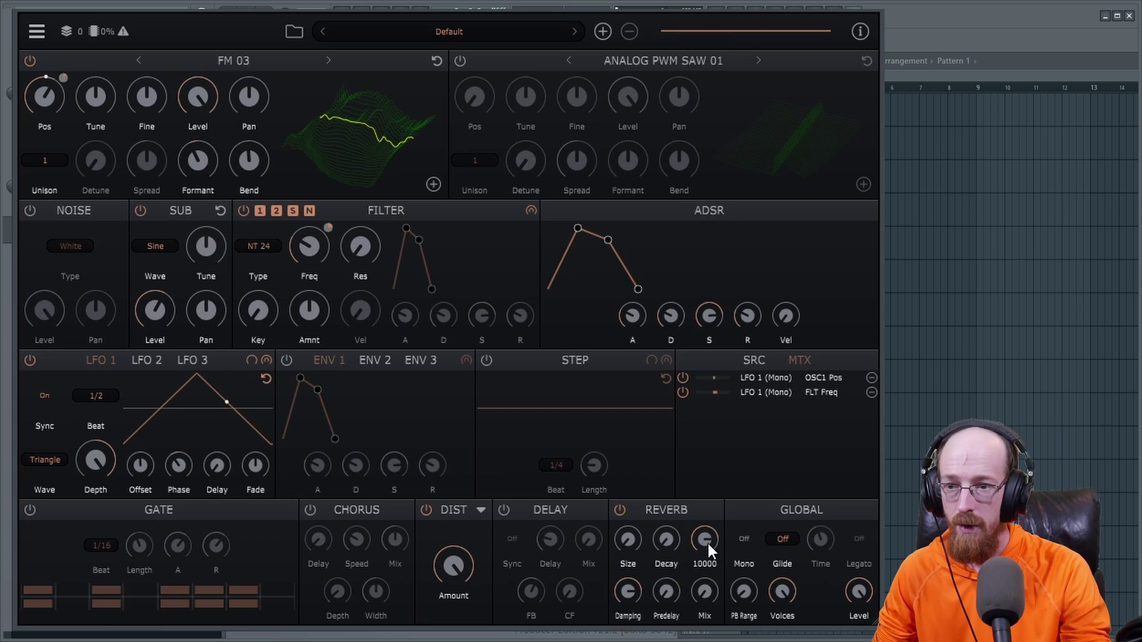
drag(708, 594, 705, 488)
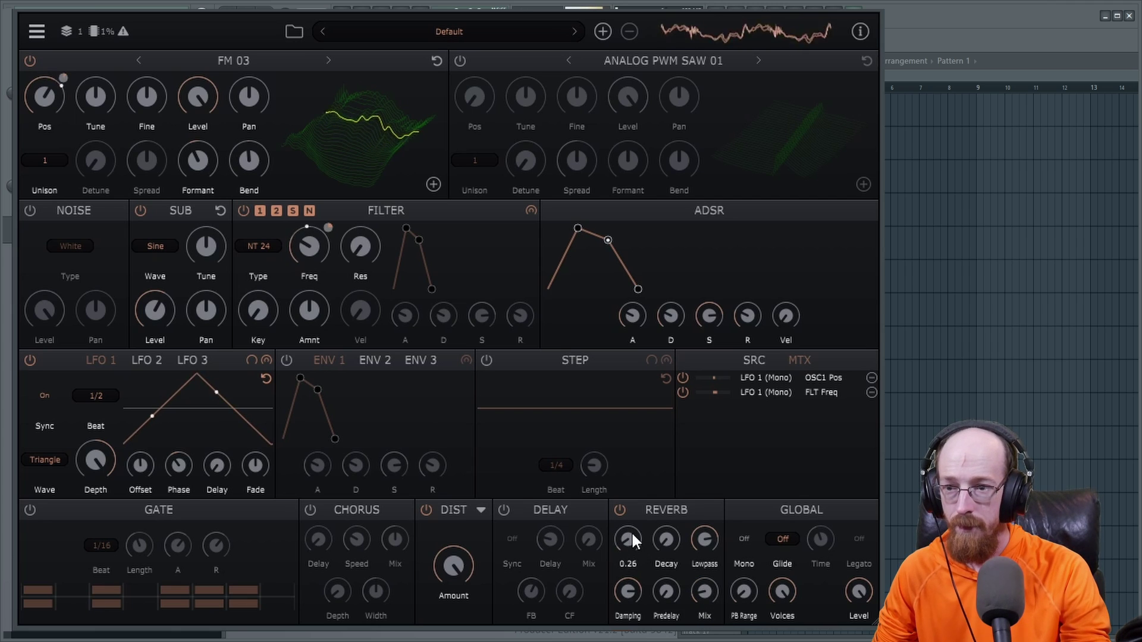
mouse_move(665, 523)
mouse_down()
mouse_move(665, 468)
mouse_move(664, 534)
mouse_up()
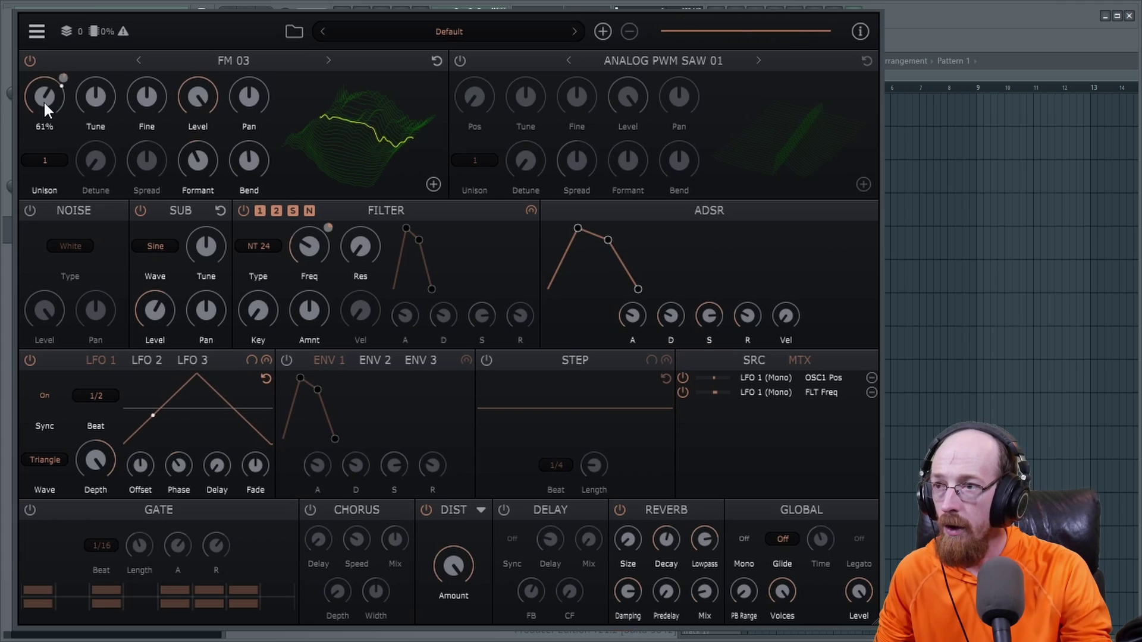
Raise oscillator 1's wavetable position, lower its Formant to about -0.27 and modulate the Formant with LFO 1 (Mono).
mouse_move(44, 102)
mouse_down()
mouse_move(44, 113)
mouse_move(49, 87)
mouse_move(51, 105)
mouse_up()
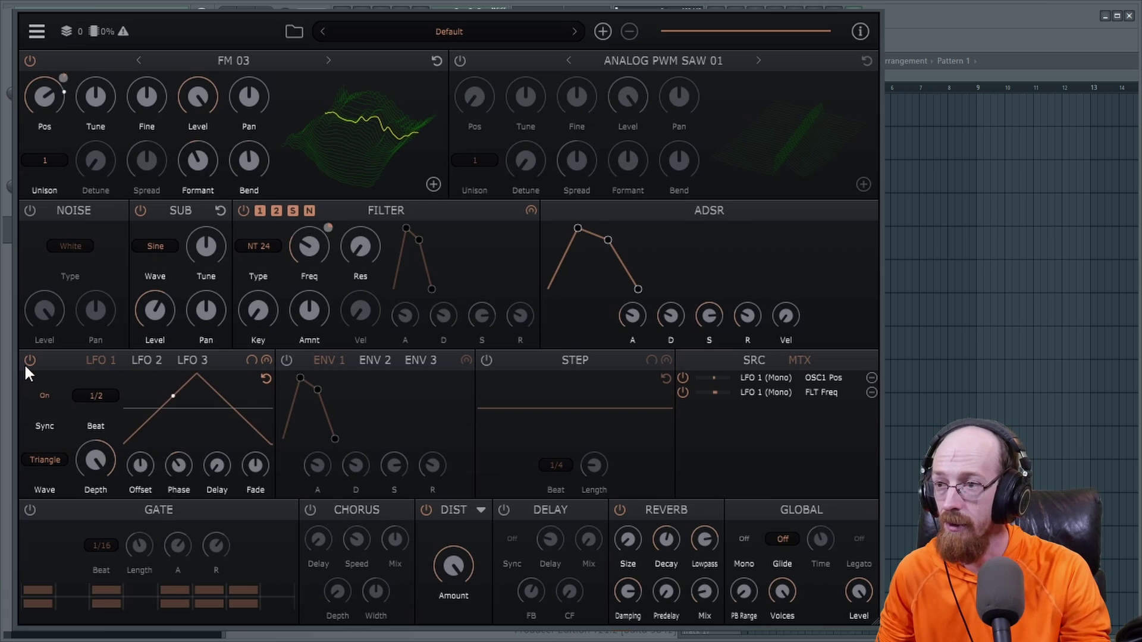
drag(250, 361, 210, 321)
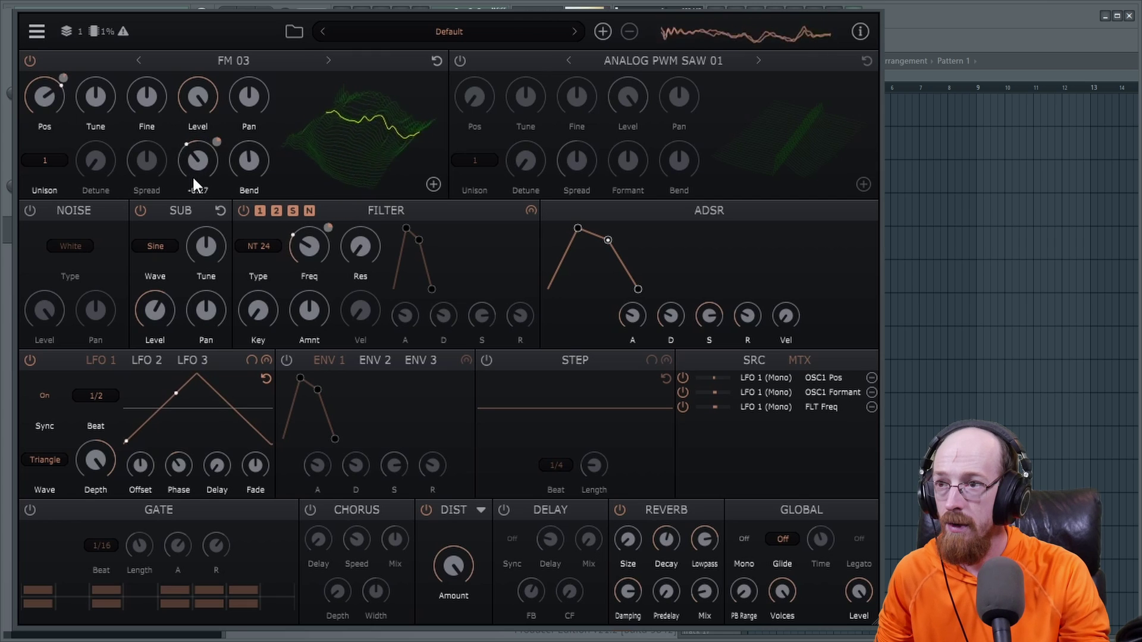
drag(214, 142, 216, 187)
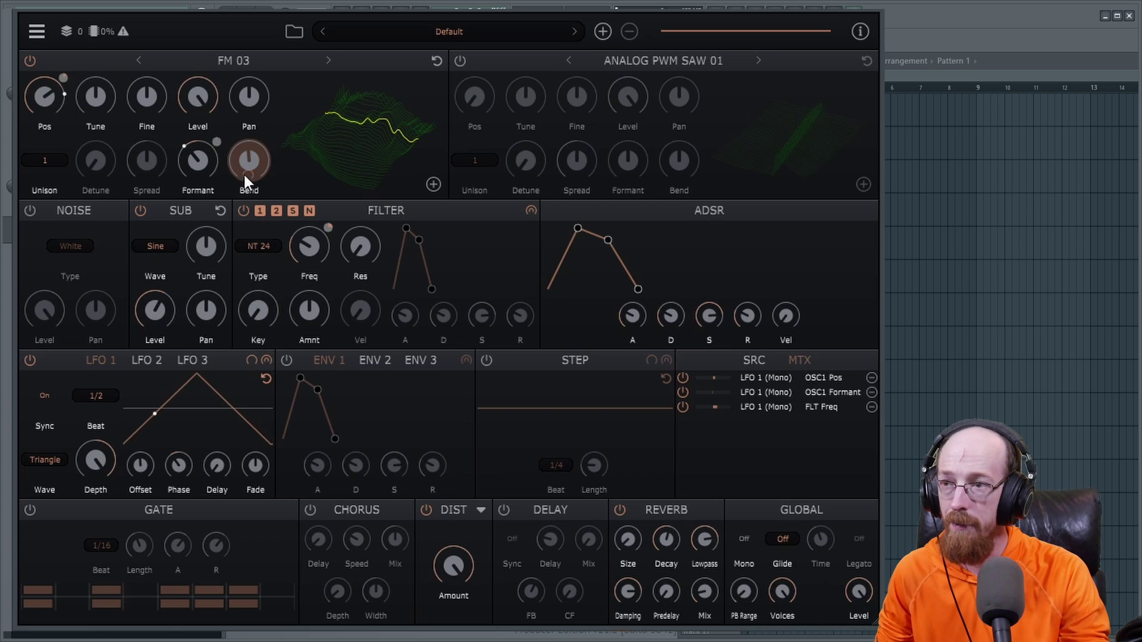
Lower oscillator 1's Bend to about -0.18 and assign LFO 1 (Mono) to modulate it.
drag(244, 172, 245, 173)
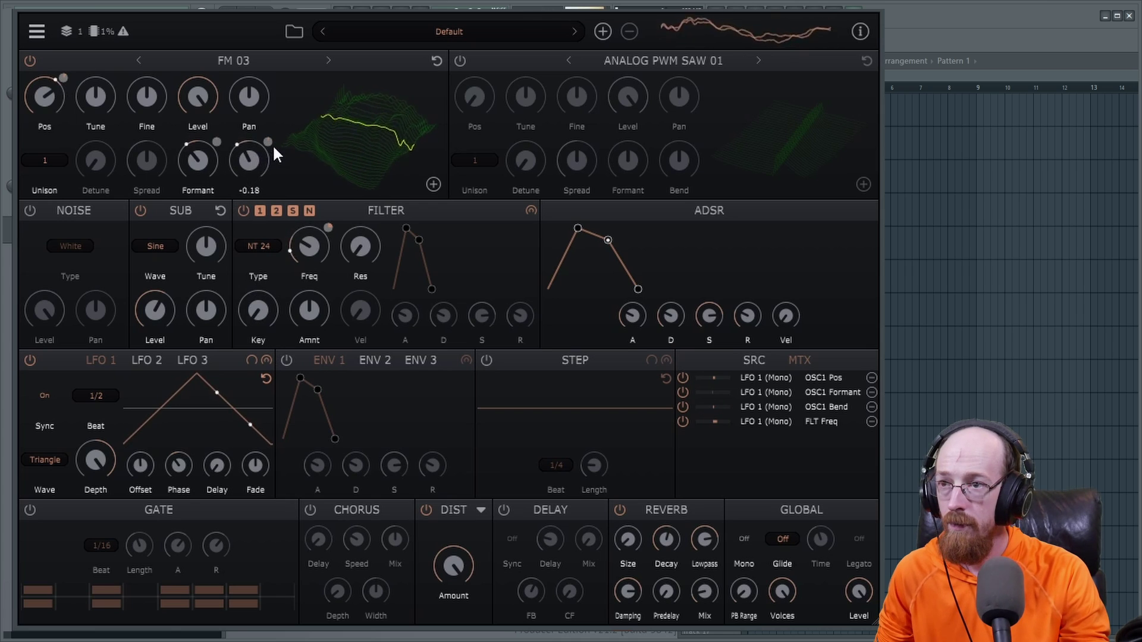
mouse_move(265, 155)
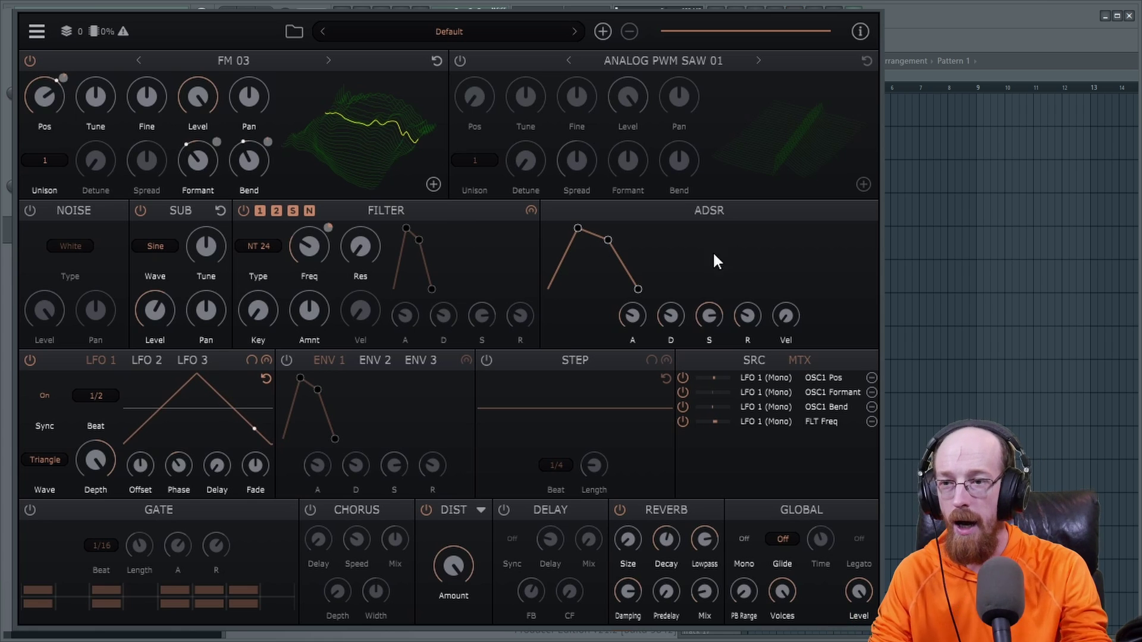
Look through the list of modulation sources, including the MIDI CCs, and return to the modulation matrix.
click(756, 361)
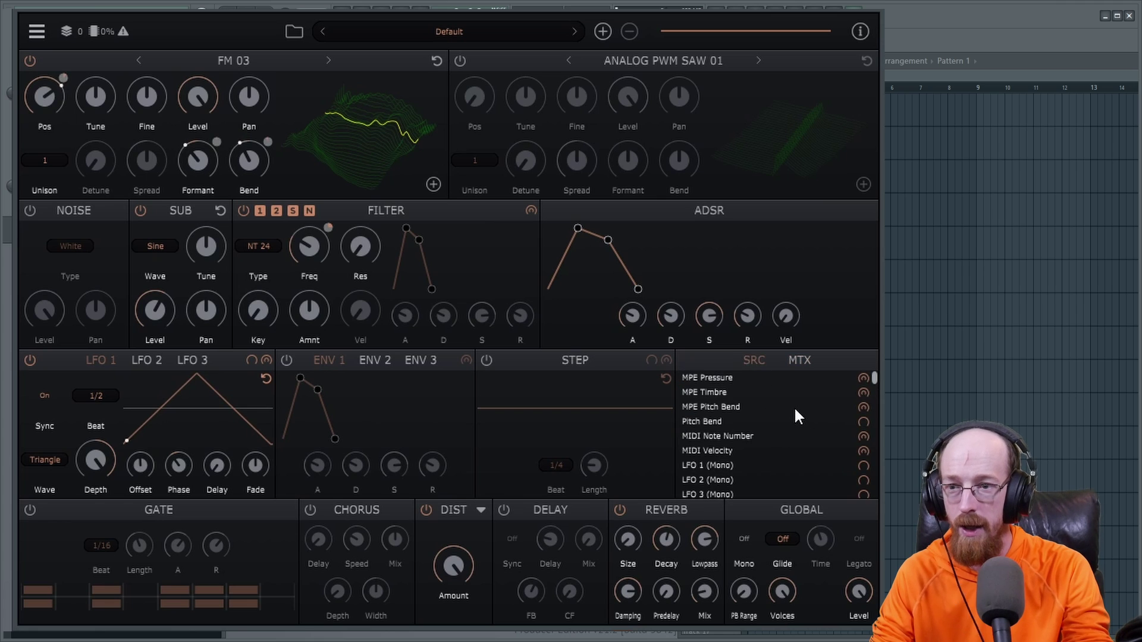
scroll(797, 416, down, 20)
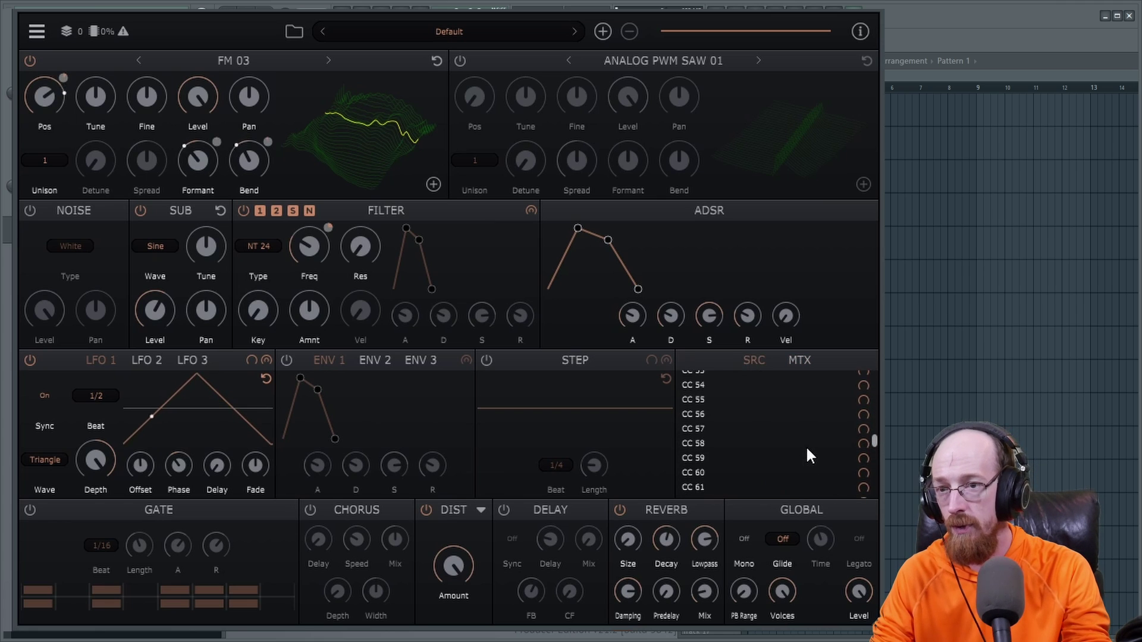
scroll(806, 455, up, 20)
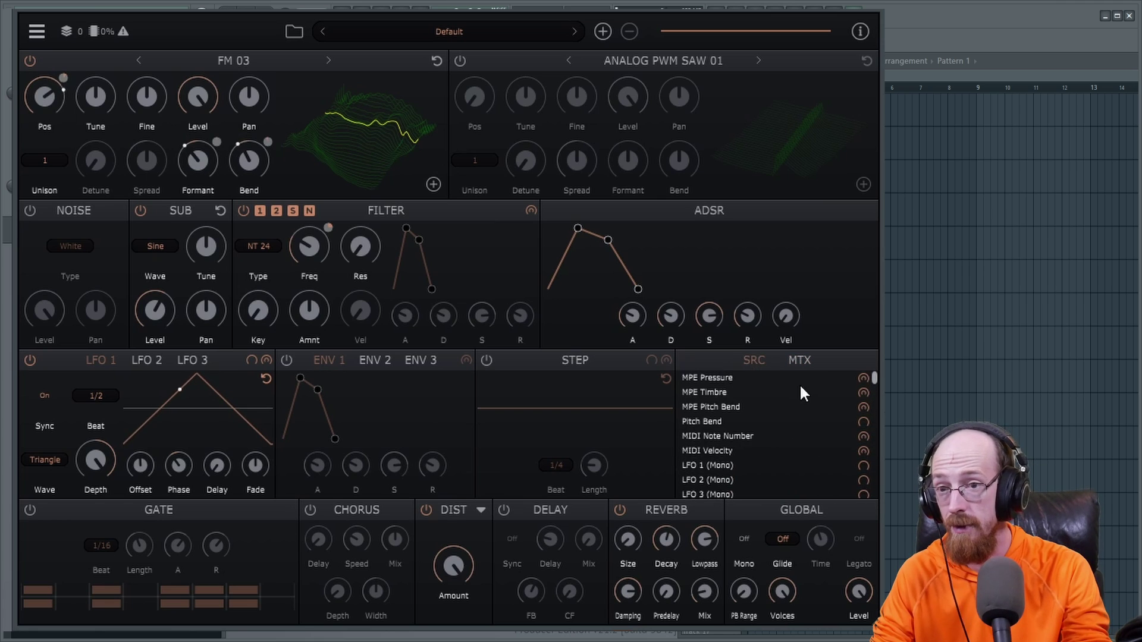
click(800, 361)
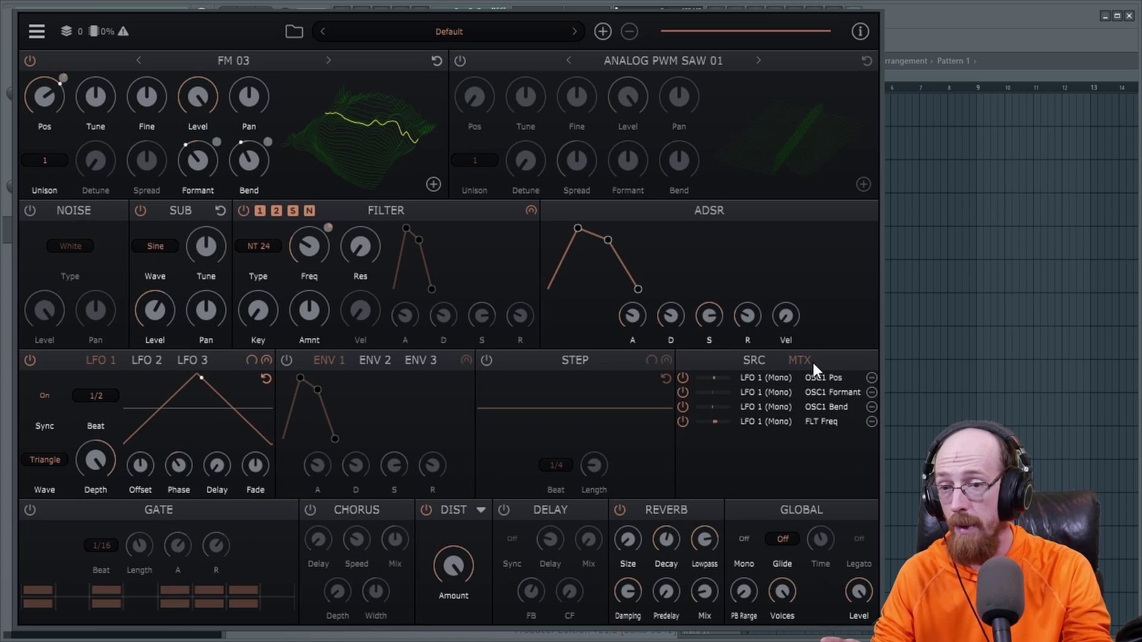